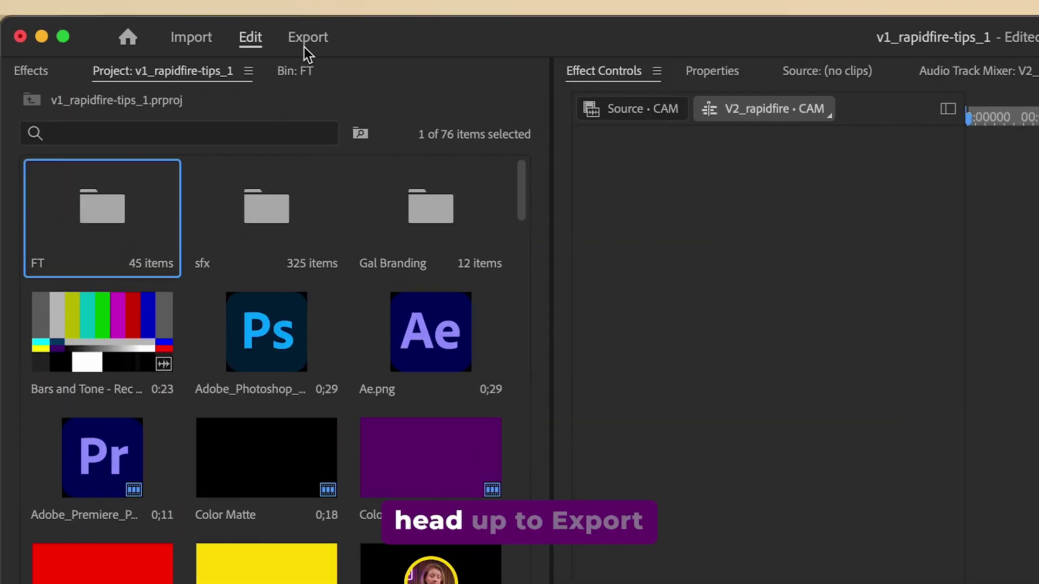
# Open the Export page for the V2_rapidfire sequence
pyautogui.click(304, 41)
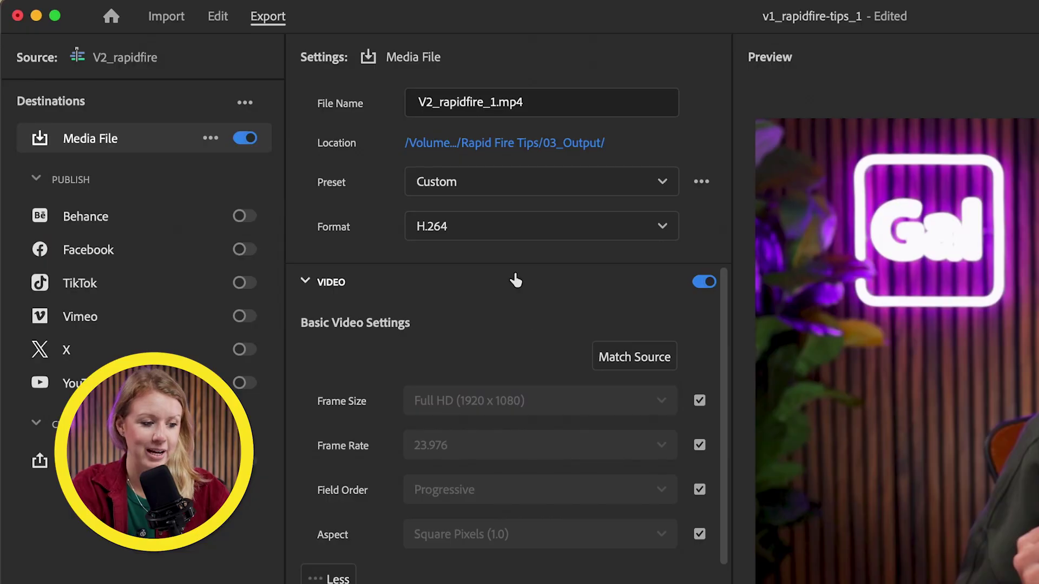
# Open the Preset Manager from the preset list and search it for 'youtuface', then 'cine'
pyautogui.click(476, 183)
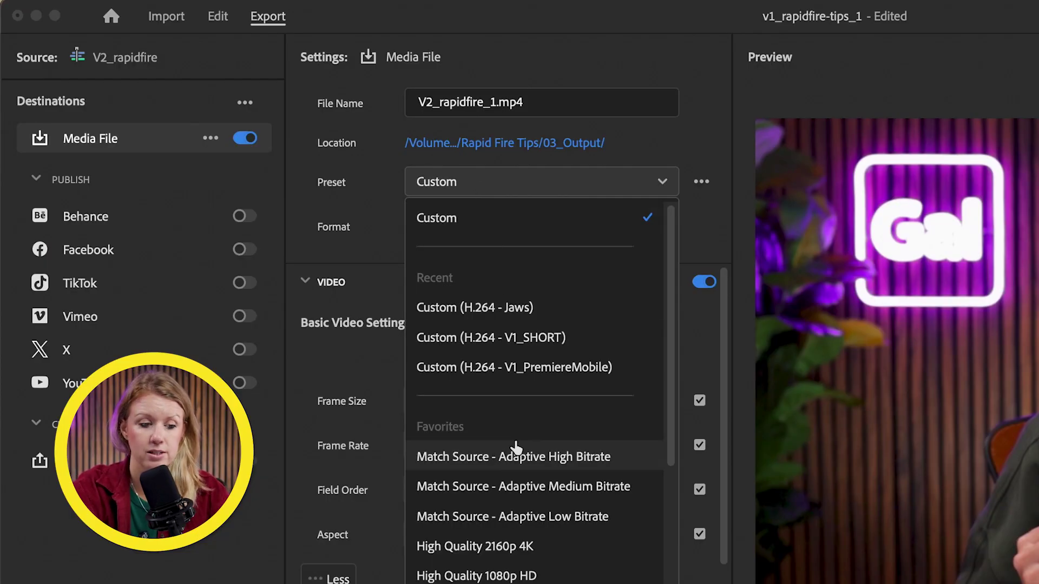
pyautogui.scroll(-5, 514, 450)
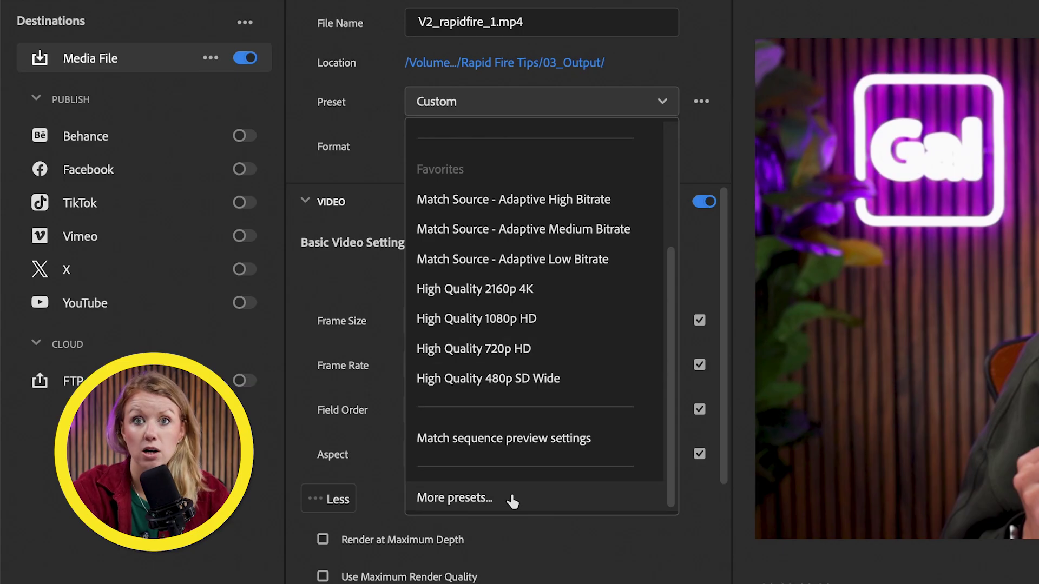
pyautogui.click(511, 494)
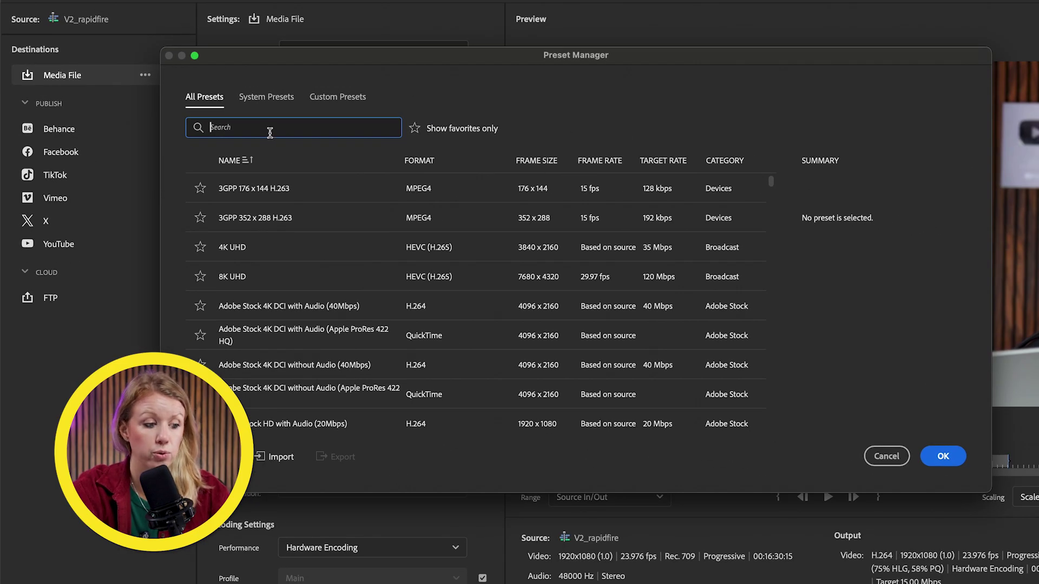
pyautogui.write('youtu')
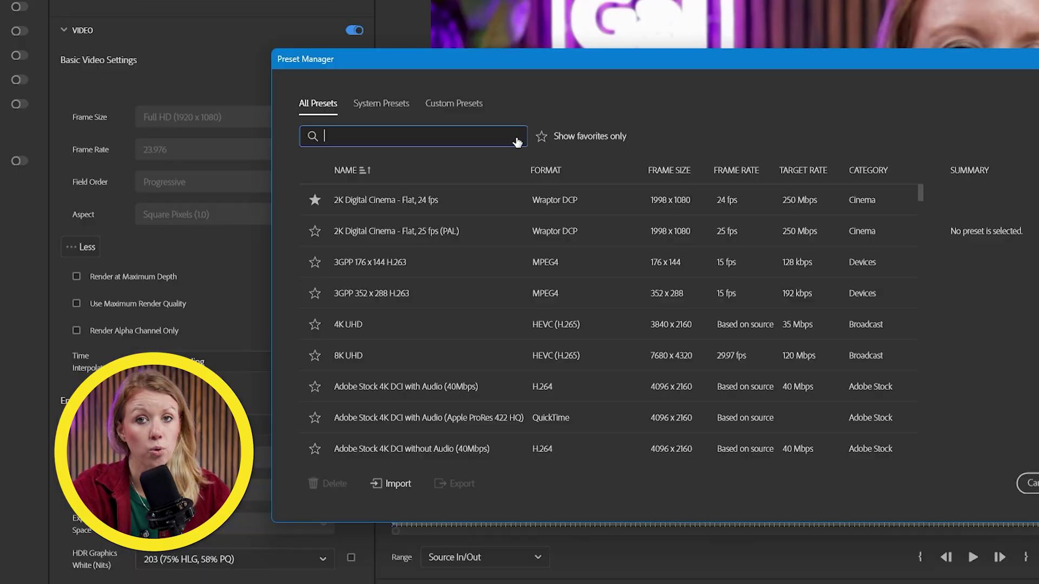
pyautogui.write('cine')
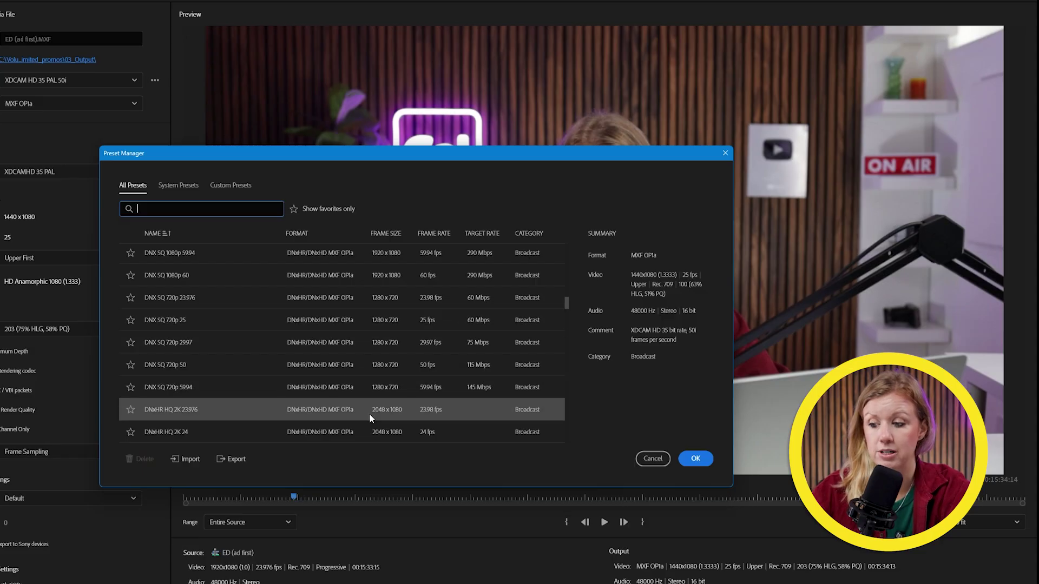
# Apply the DNxHR HQ 2K 23.976 preset, then Quick Look the V1_RapidFire.dpc folder
pyautogui.click(378, 414)
pyautogui.click(696, 458)
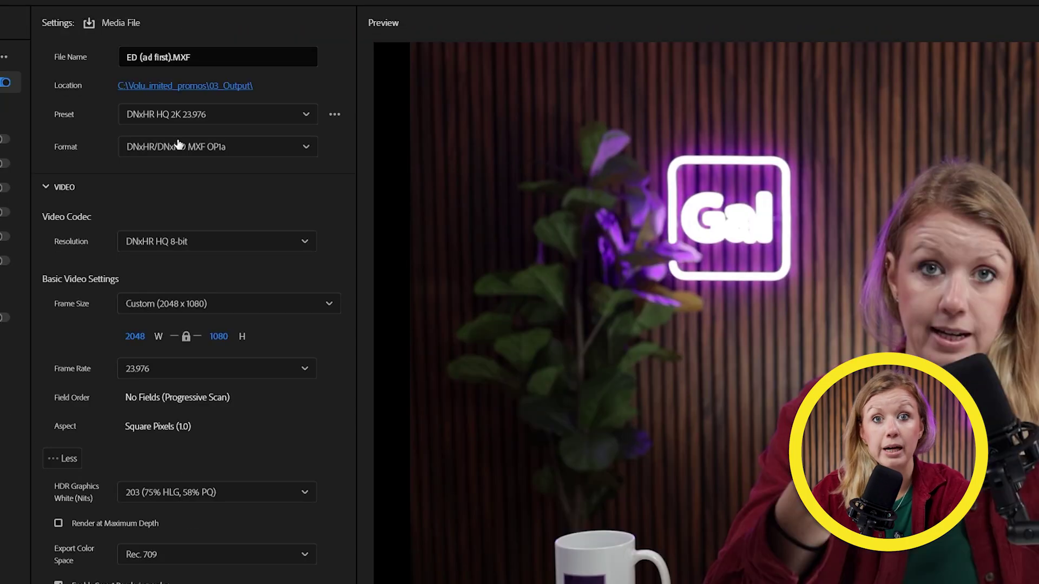
pyautogui.click(33, 80)
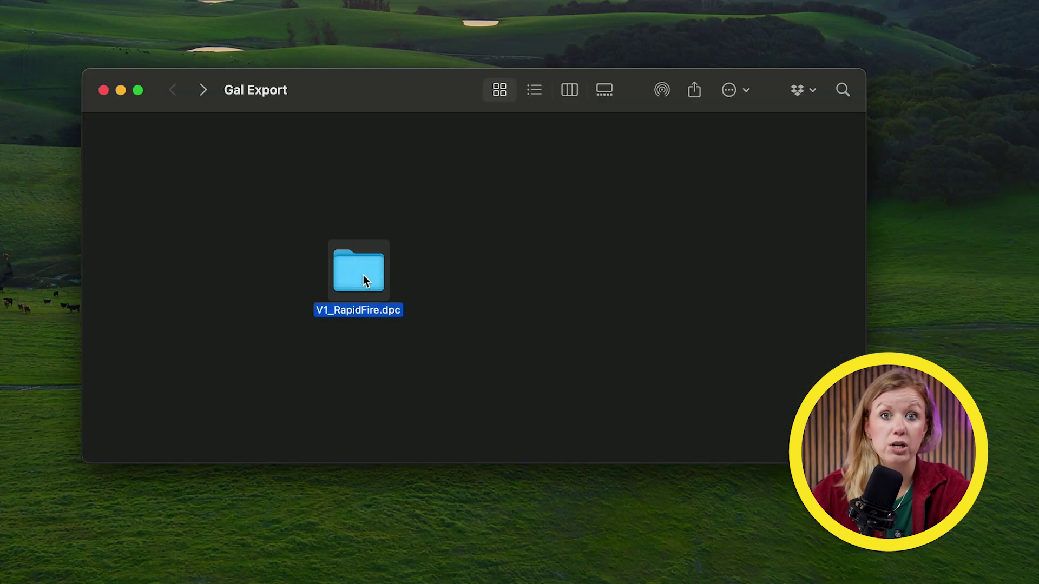
pyautogui.press('space')
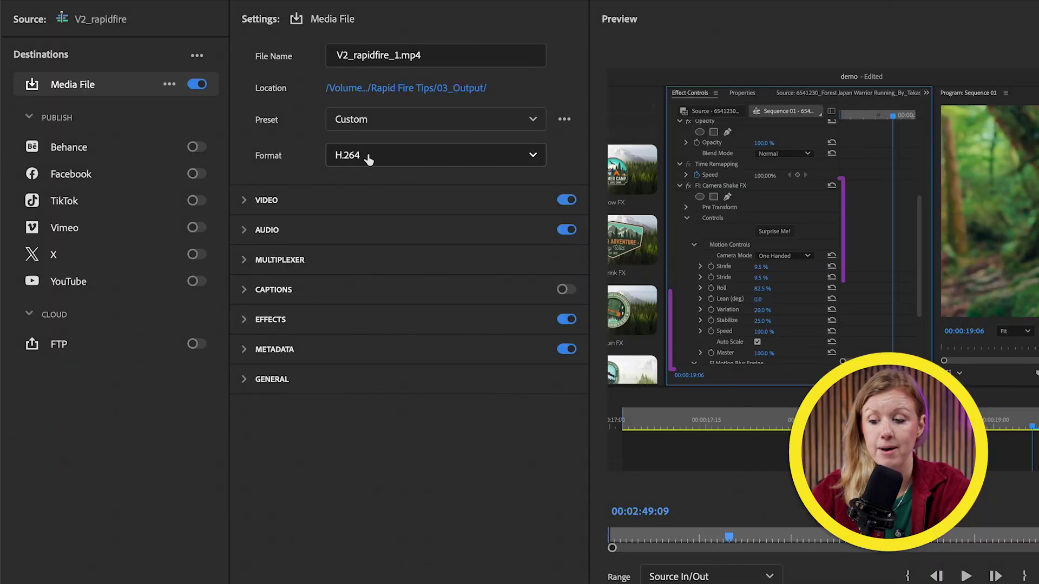
# Try HEVC (H.265), revert to H.264, and keep the Match Source - Adaptive High Bitrate preset
pyautogui.click(366, 156)
pyautogui.scroll(-1, 370, 379)
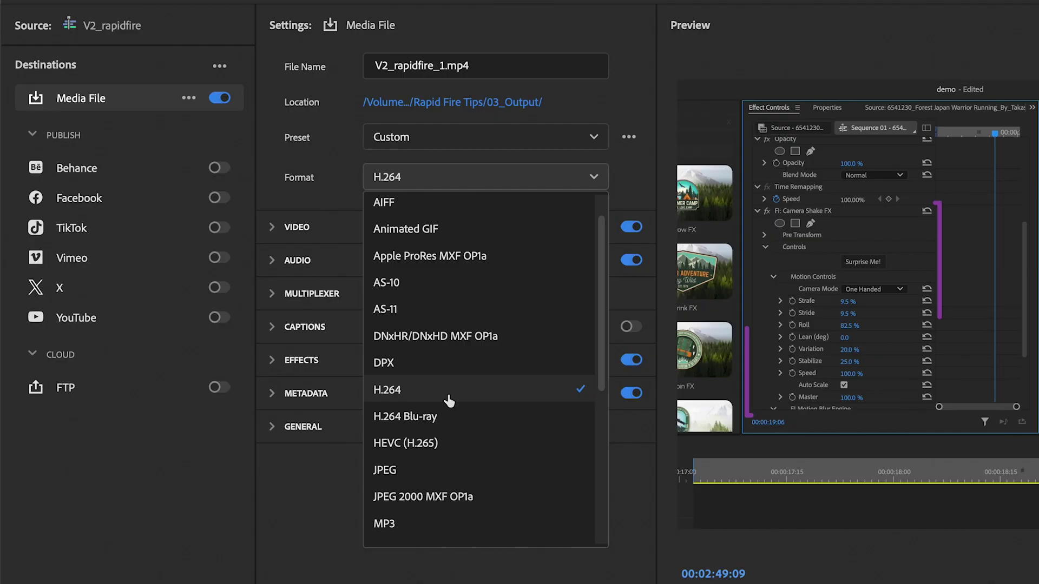
pyautogui.click(447, 441)
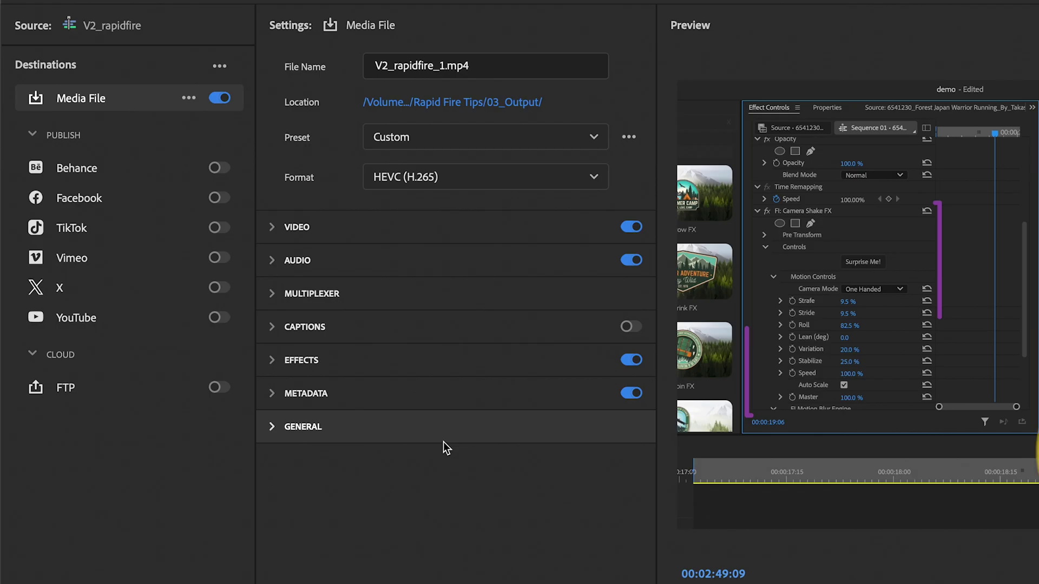
pyautogui.click(435, 184)
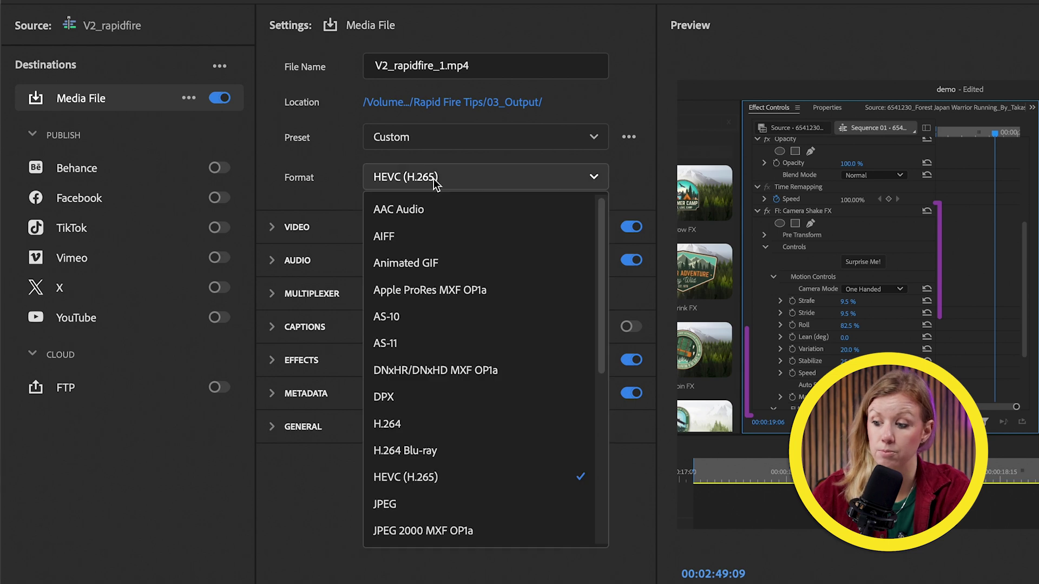
pyautogui.click(427, 423)
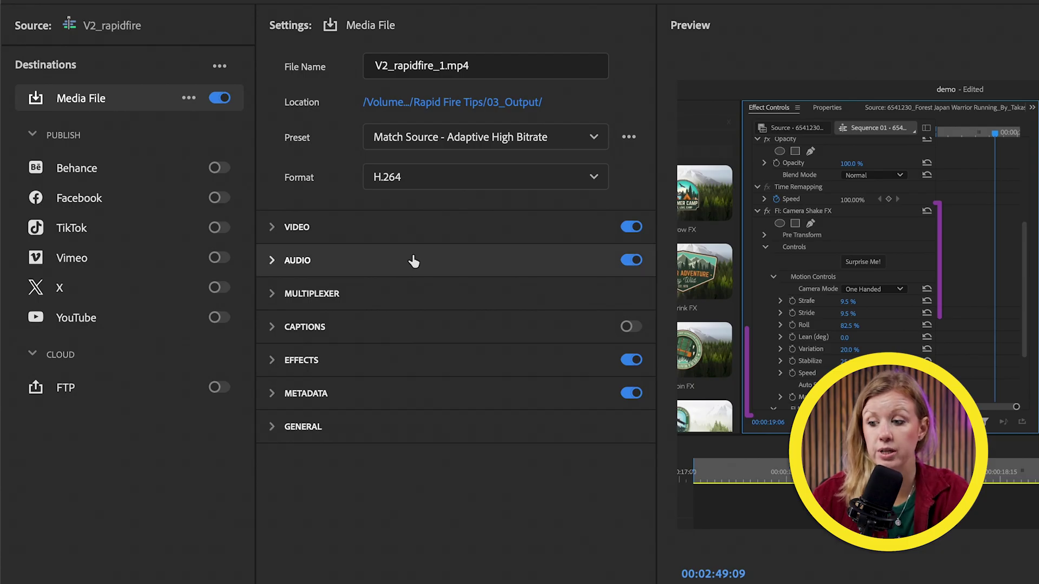
pyautogui.click(406, 138)
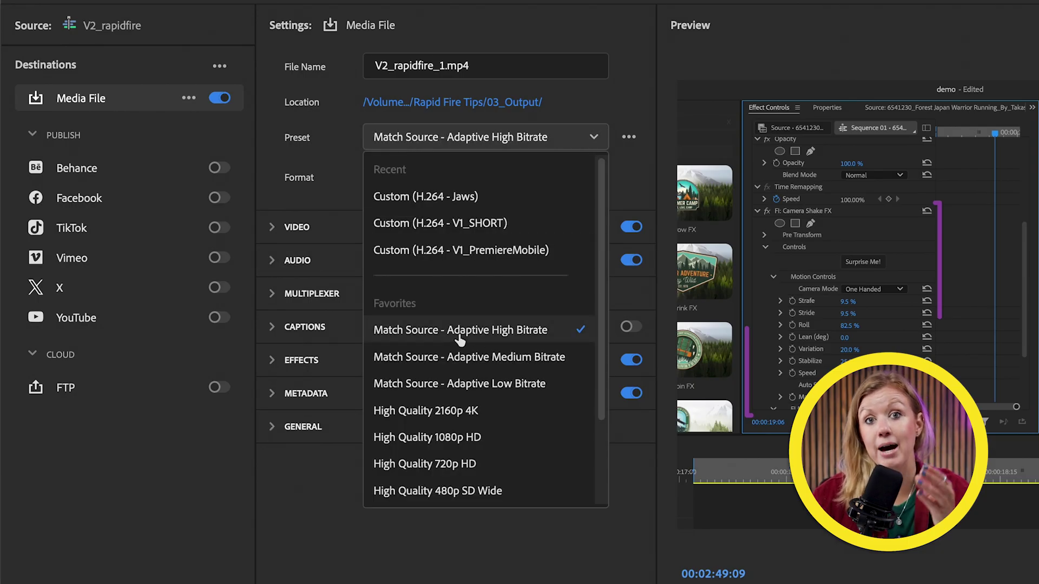
pyautogui.click(504, 341)
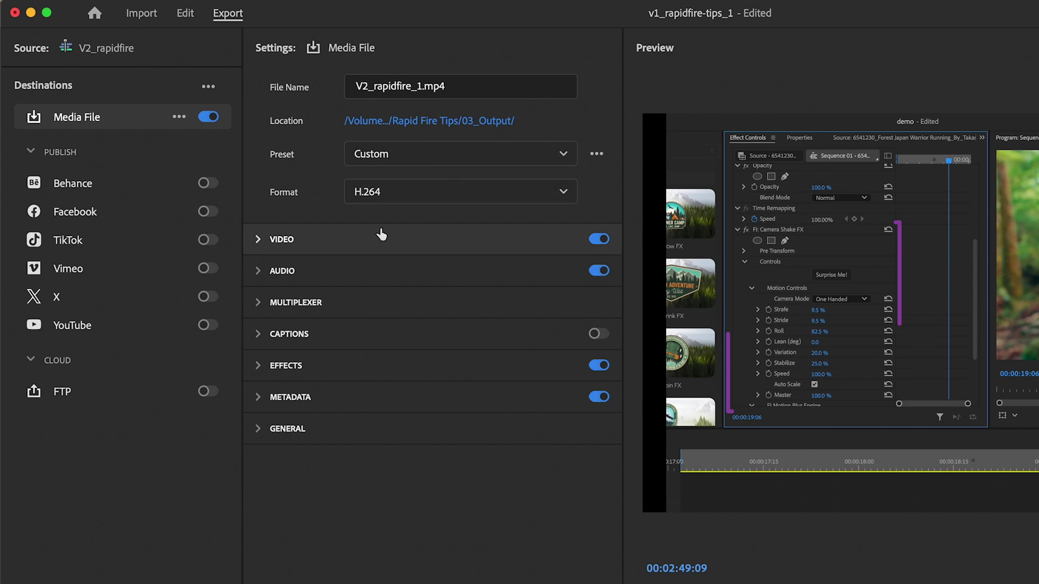
# Match the export frame size to source and check the clip's 4096 x 1728 image size
pyautogui.click(378, 238)
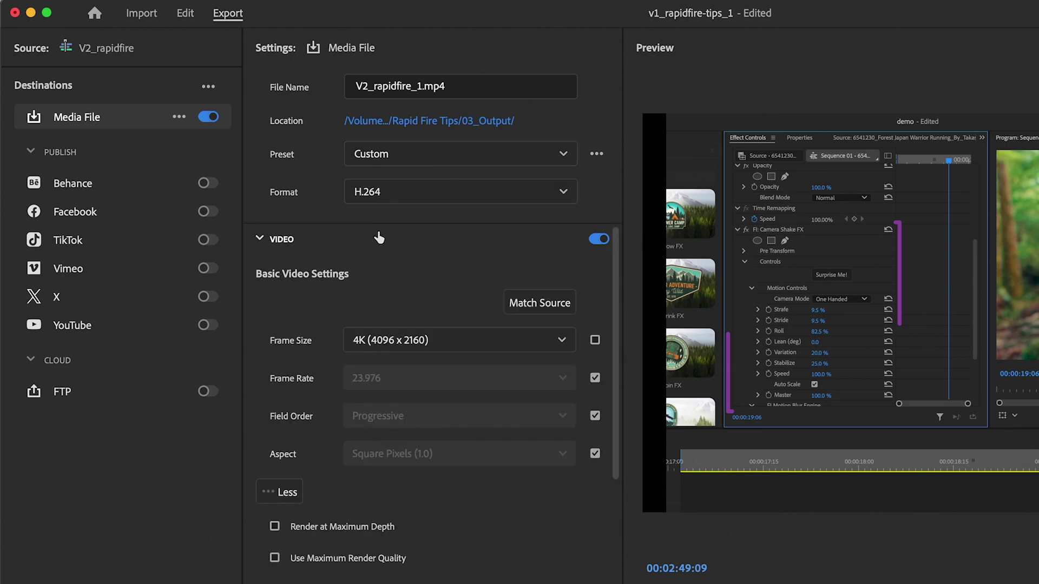
pyautogui.click(528, 307)
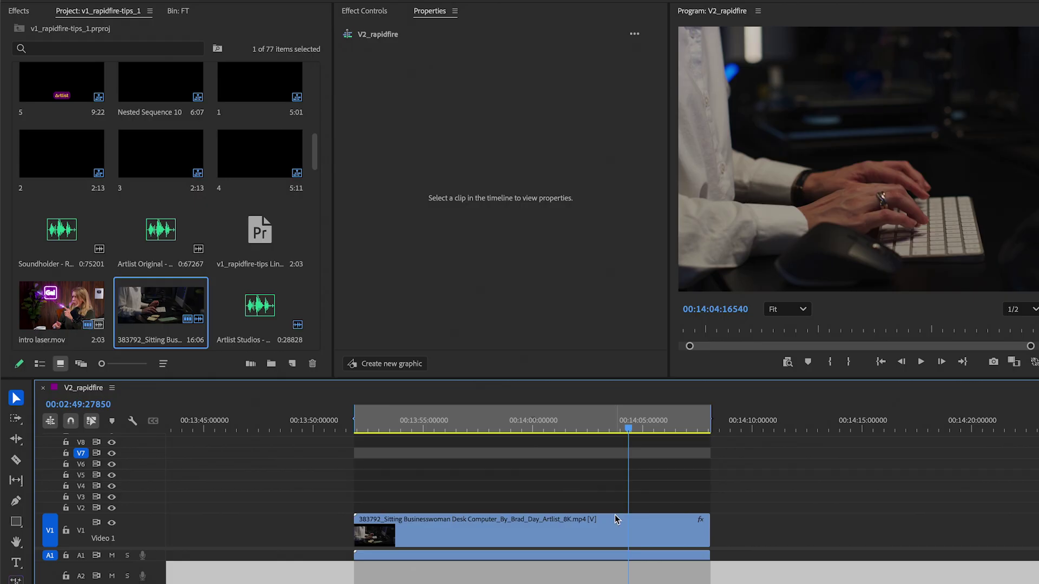
pyautogui.click(615, 523)
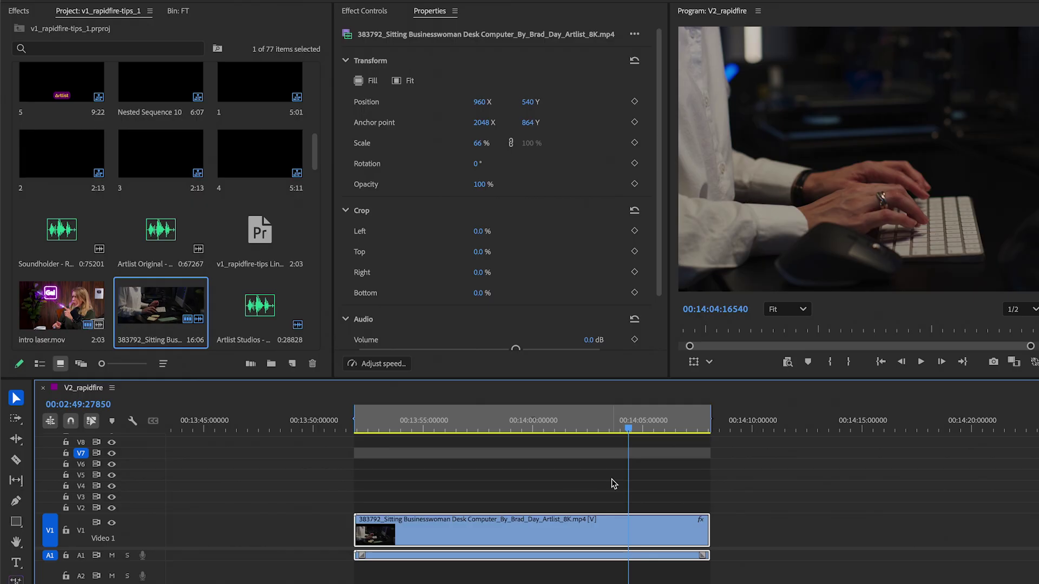
pyautogui.press('super+shift+h')
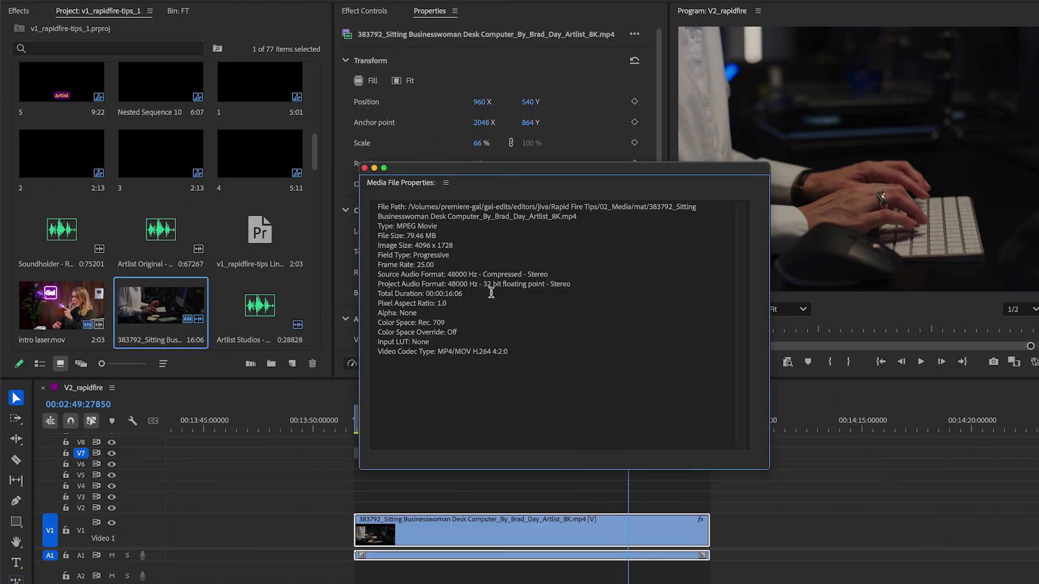
pyautogui.moveTo(465, 243); pyautogui.dragTo(408, 242)
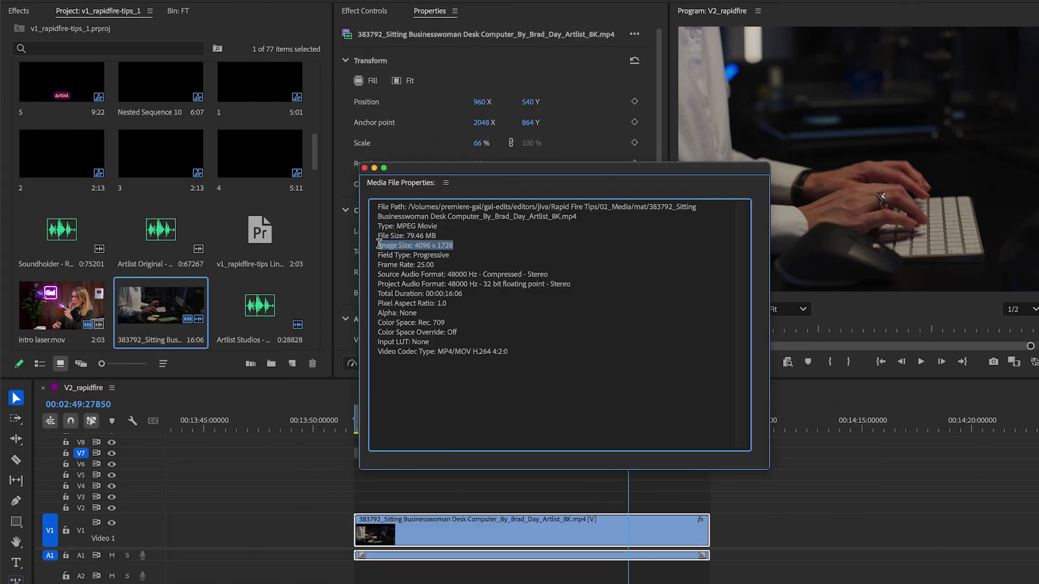
pyautogui.click(363, 169)
# Confirm the sequence settings are Full HD 1920 x 1080, then go back to Export
pyautogui.click(202, 6)
pyautogui.click(203, 36)
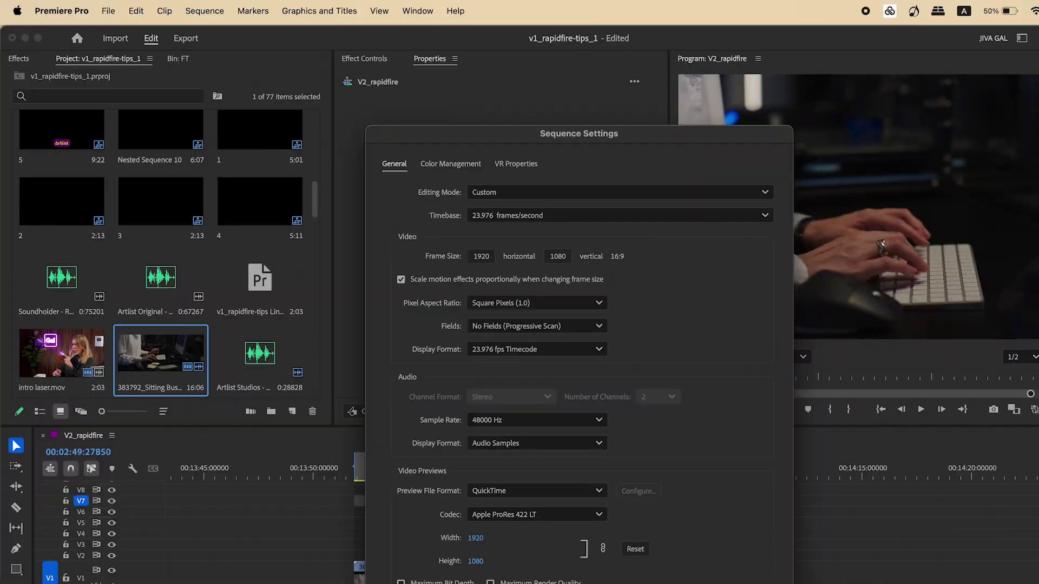
pyautogui.press('Return')
pyautogui.click(198, 40)
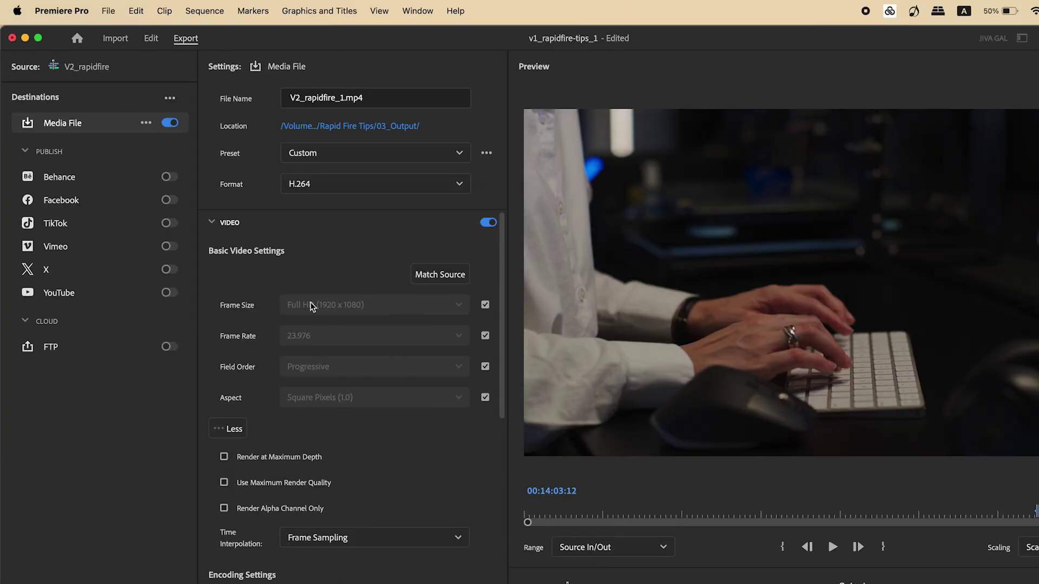
# Enable Render at Maximum Depth and Use Maximum Render Quality for the video export
pyautogui.click(277, 458)
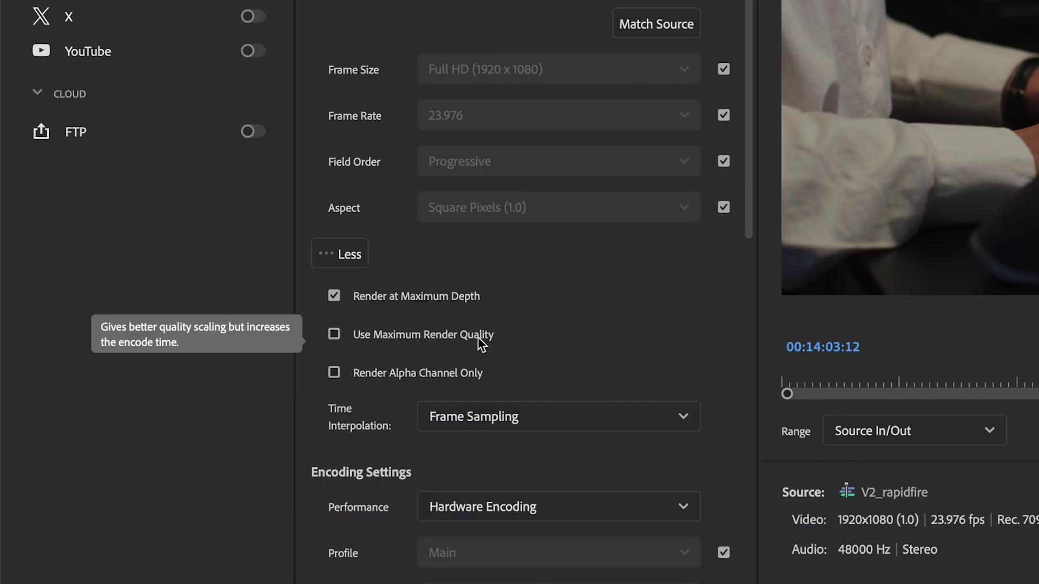
pyautogui.click(479, 337)
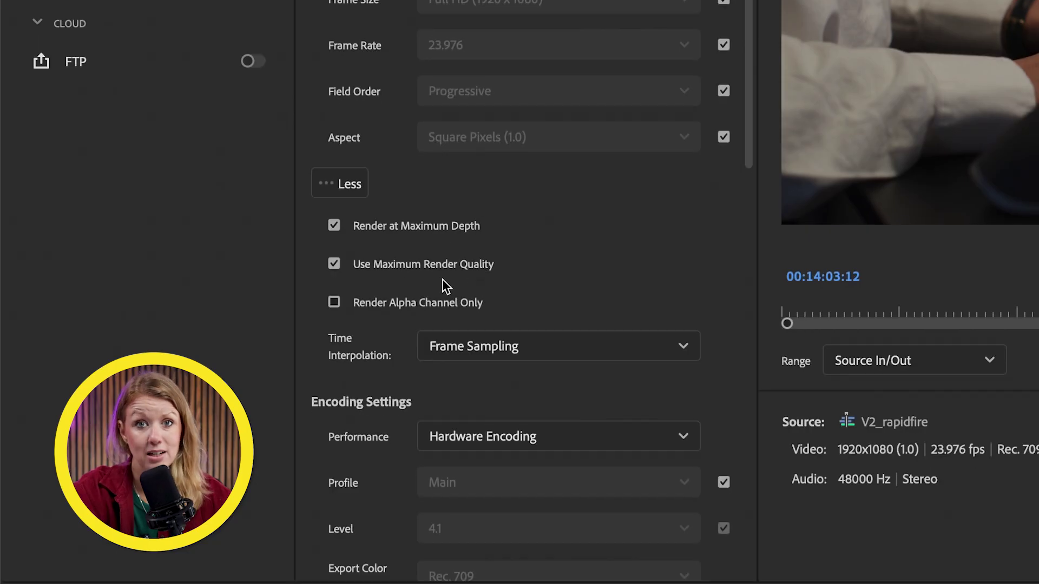
pyautogui.scroll(-10, 368, 359)
# Keep VBR 1 pass encoding with the 20 Mbps target and show the AAC 320 kbps audio settings
pyautogui.scroll(-5, 368, 360)
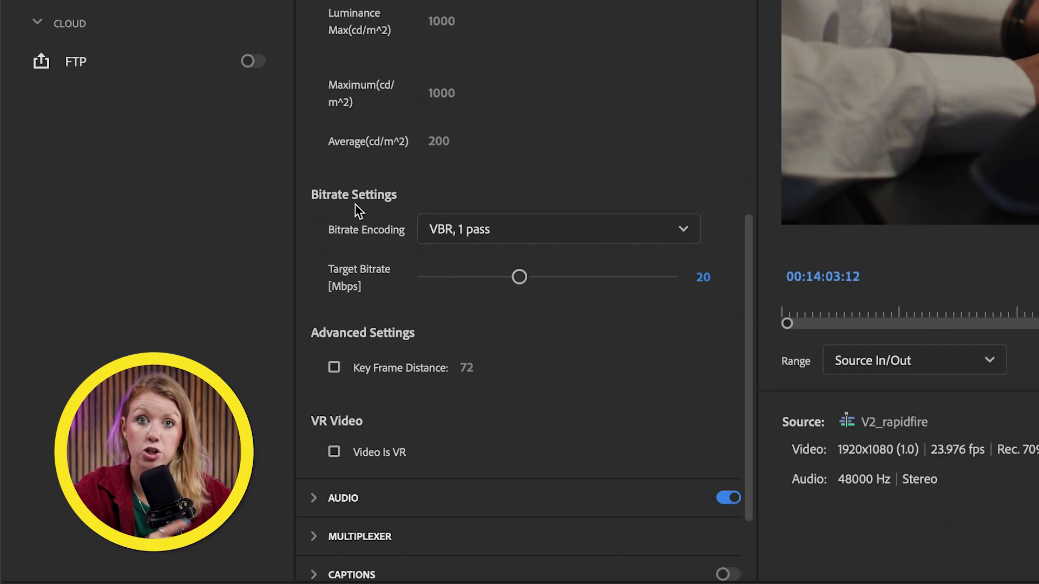
pyautogui.click(482, 231)
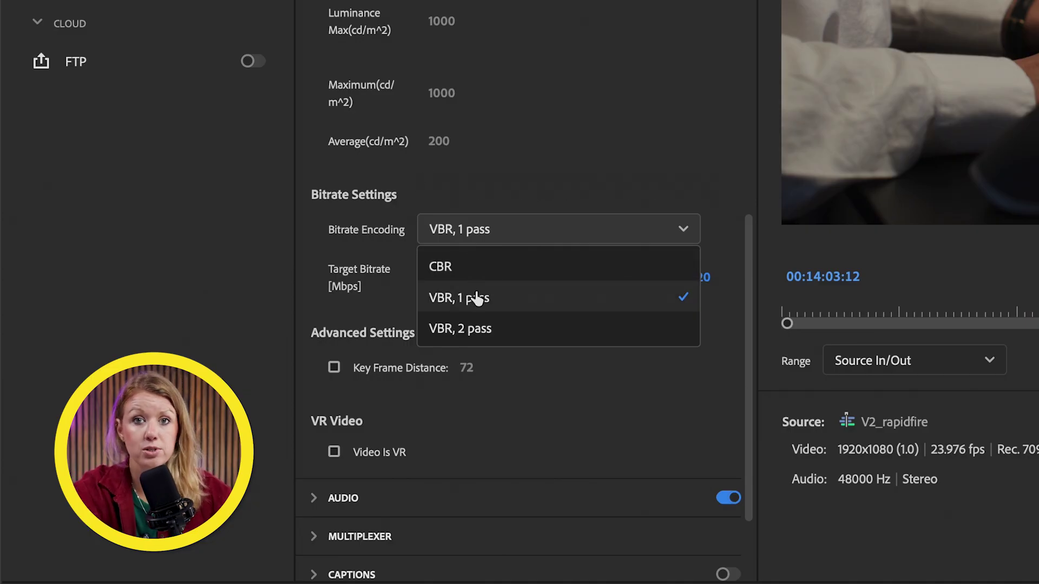
pyautogui.click(513, 295)
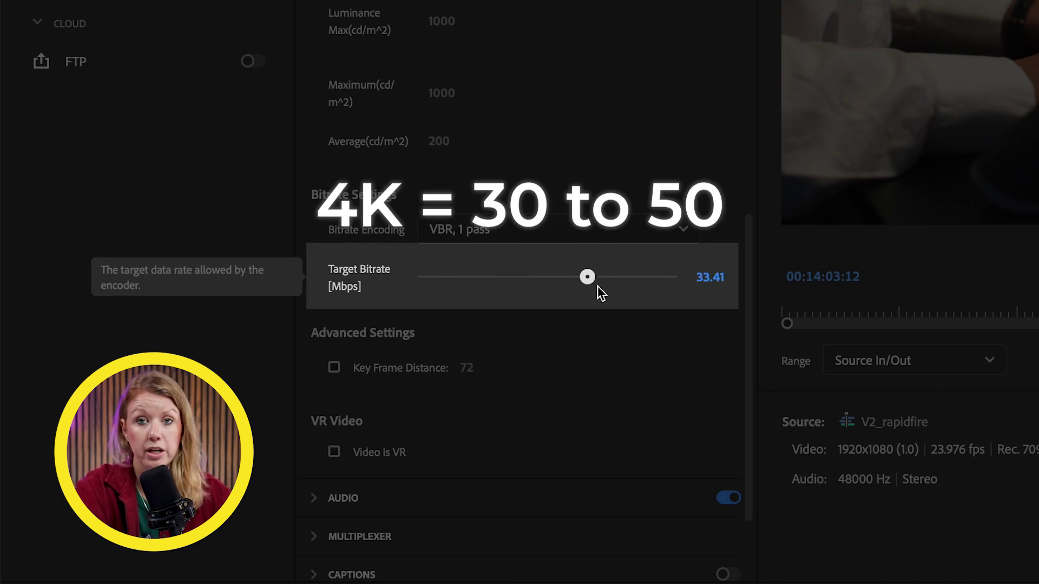
pyautogui.moveTo(597, 286); pyautogui.dragTo(638, 287)
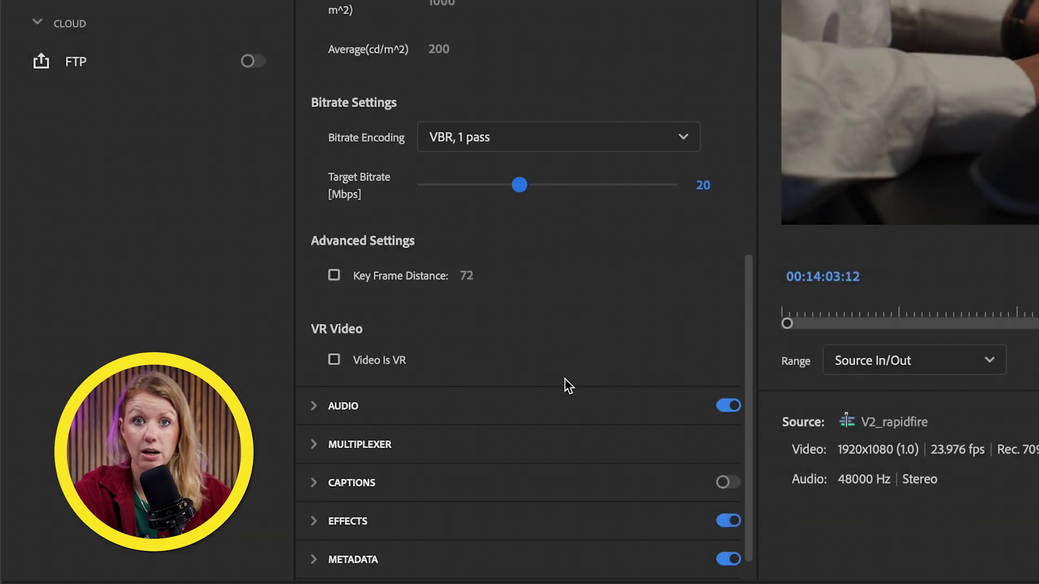
pyautogui.scroll(-1, 564, 379)
pyautogui.click(510, 374)
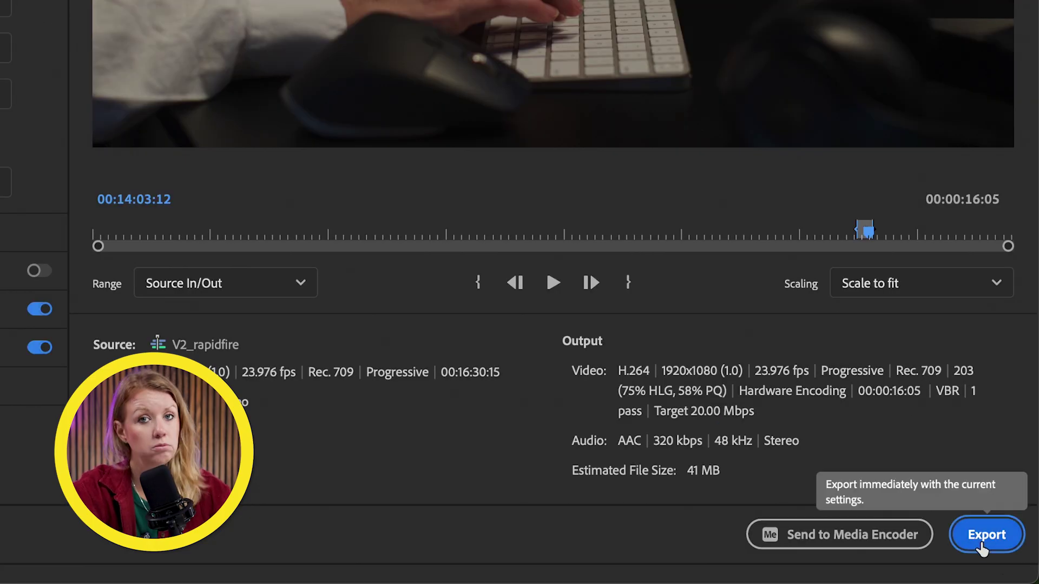
# Send the V2_rapidfire export to the Media Encoder queue and start encoding
pyautogui.click(859, 541)
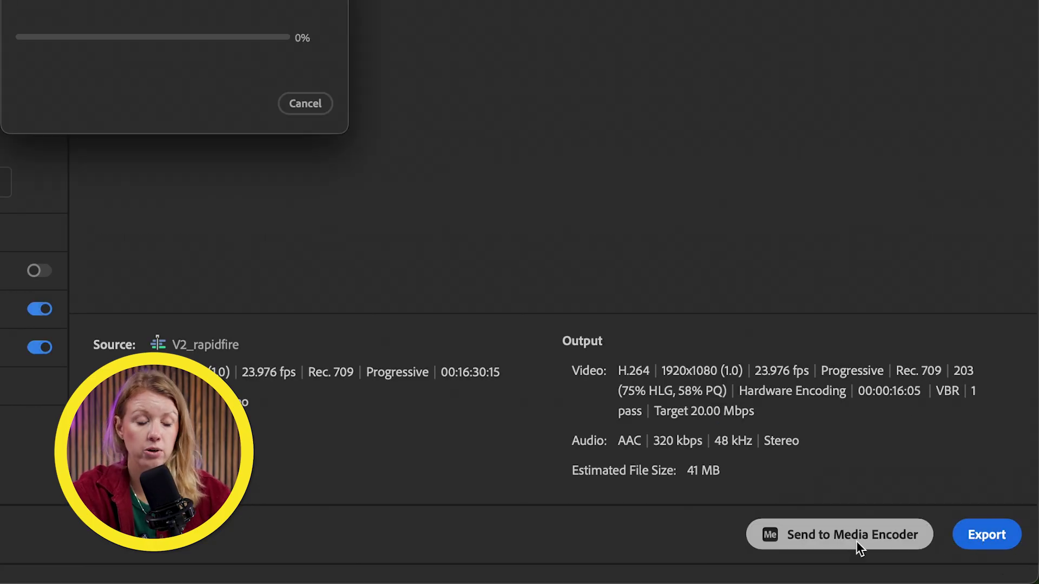
pyautogui.click(947, 76)
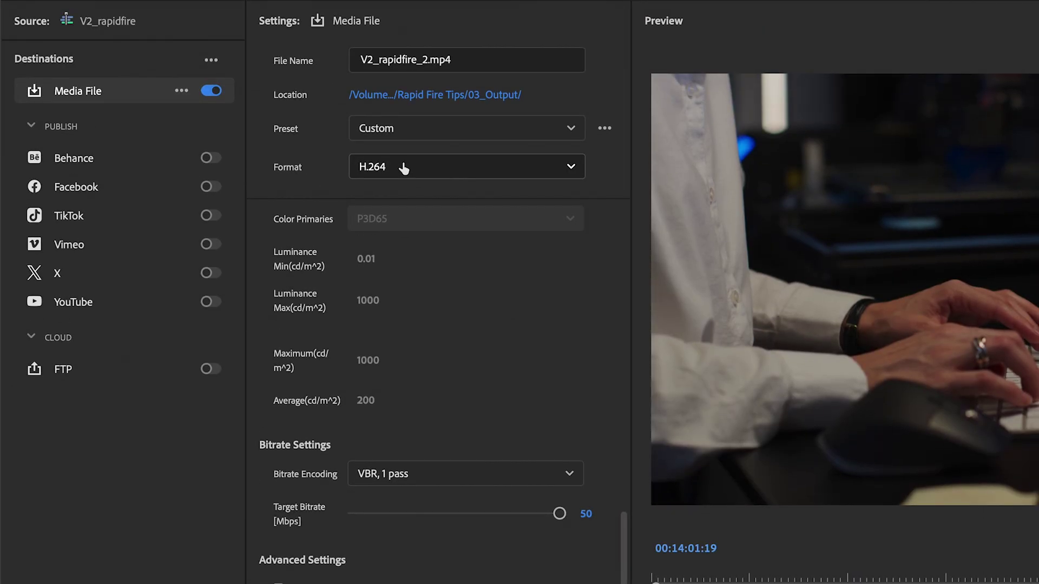
# Switch the export format to QuickTime with the Apple ProRes 422 video codec
pyautogui.click(404, 30)
pyautogui.scroll(-3, 452, 174)
pyautogui.scroll(-4, 449, 306)
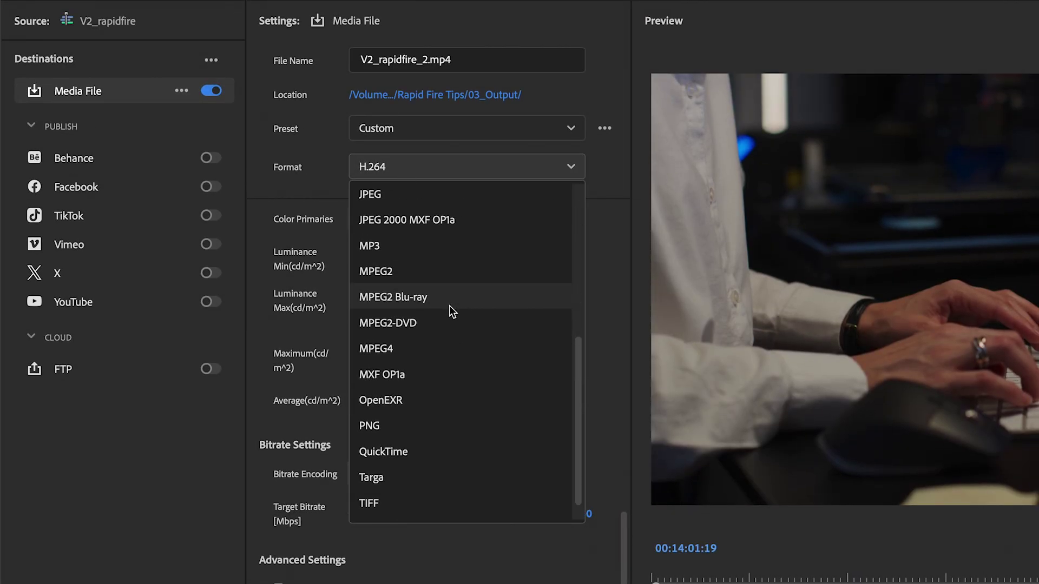
pyautogui.click(417, 457)
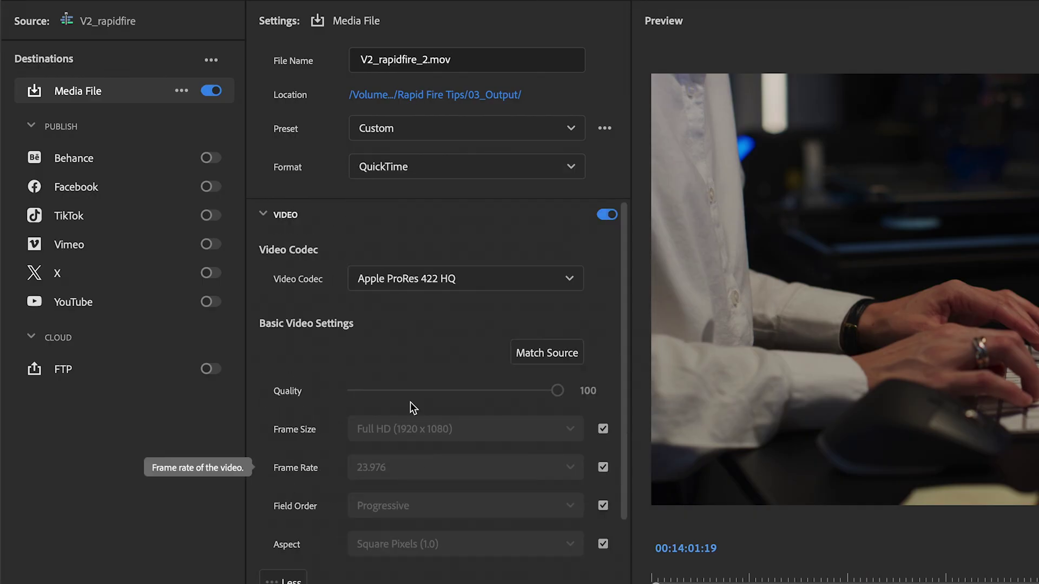
pyautogui.click(399, 284)
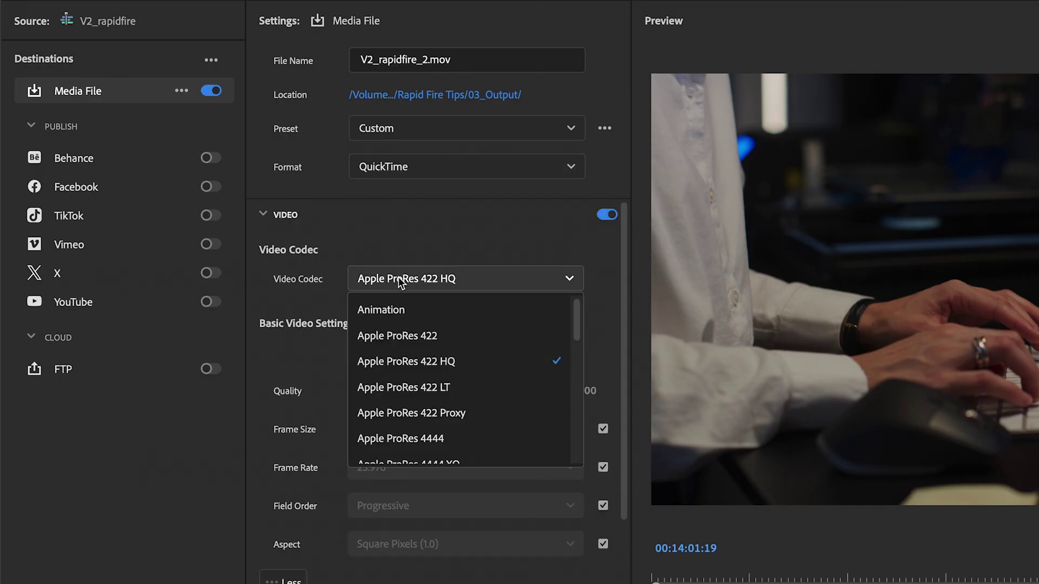
pyautogui.click(418, 337)
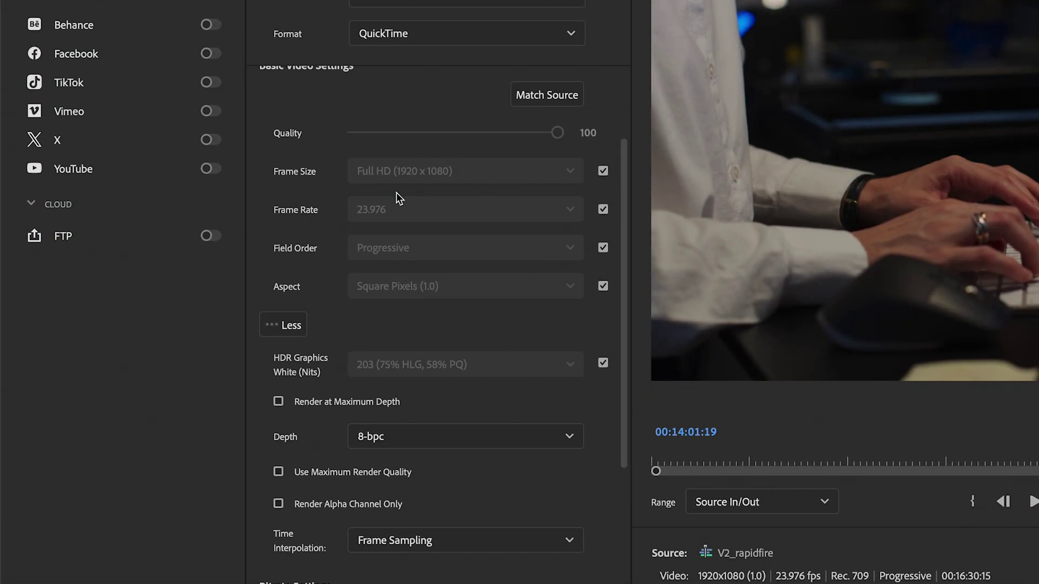
# Render at maximum depth with 16-bpc bit depth and expand the audio settings
pyautogui.click(314, 400)
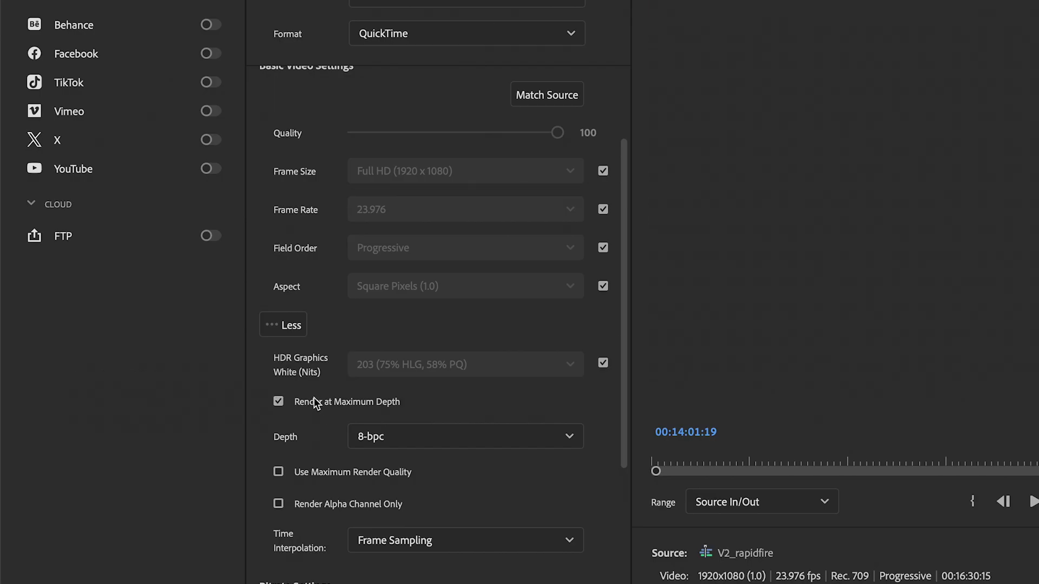
pyautogui.click(373, 439)
pyautogui.click(374, 494)
pyautogui.scroll(-7, 436, 481)
pyautogui.click(383, 523)
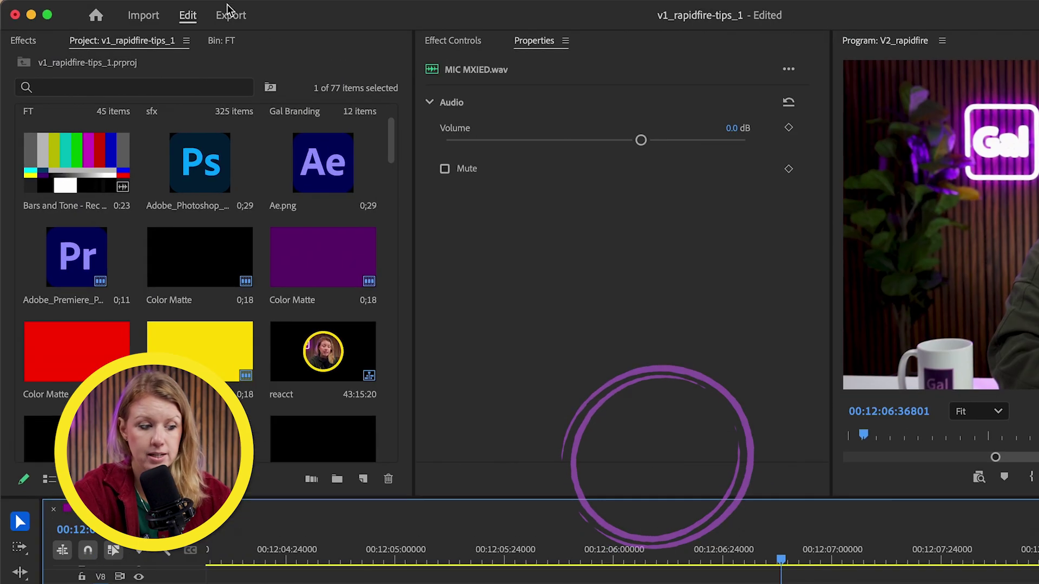
# Set the uncompressed 48000 Hz export audio to a 24 bit sample size
pyautogui.click(231, 15)
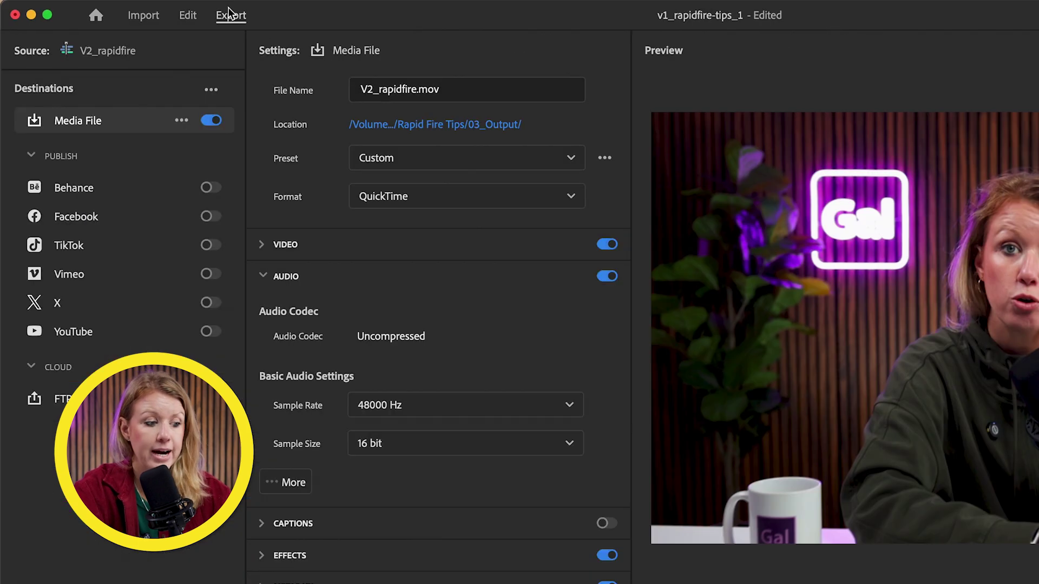
pyautogui.click(387, 444)
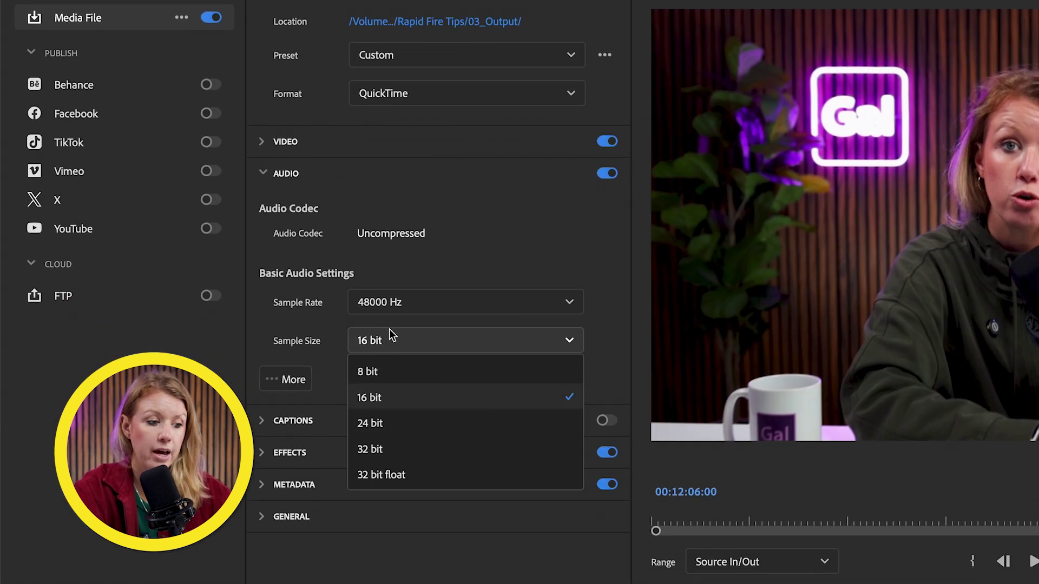
pyautogui.click(376, 423)
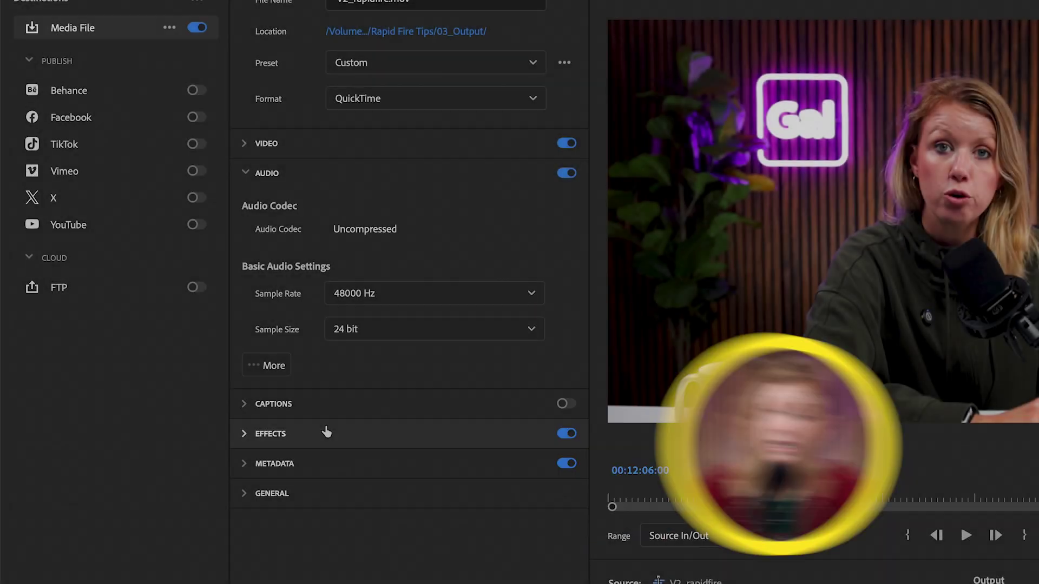
pyautogui.click(325, 433)
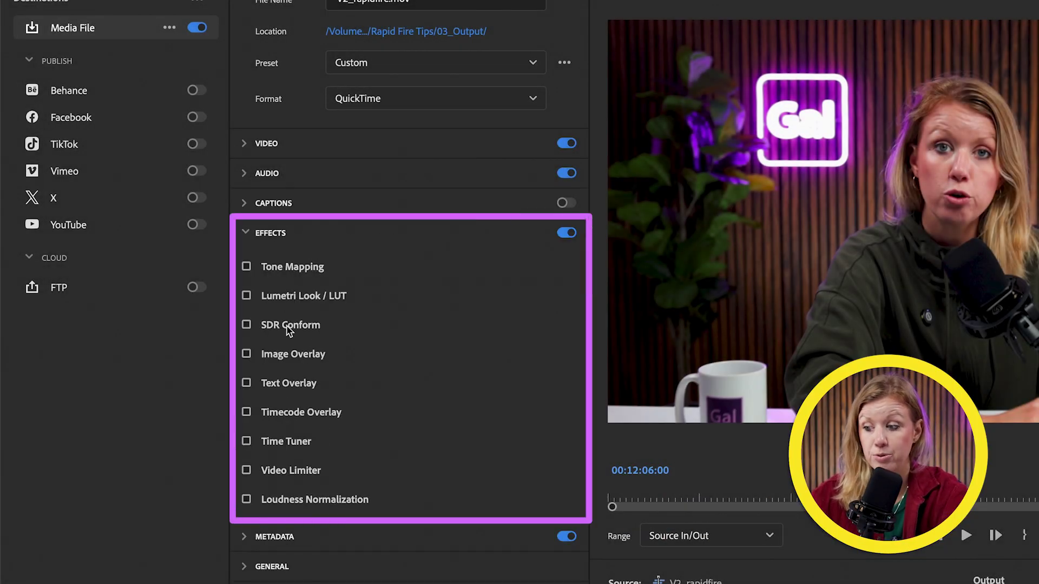
# Try an image overlay on the export preview, then switch it back off
pyautogui.click(285, 355)
pyautogui.click(347, 389)
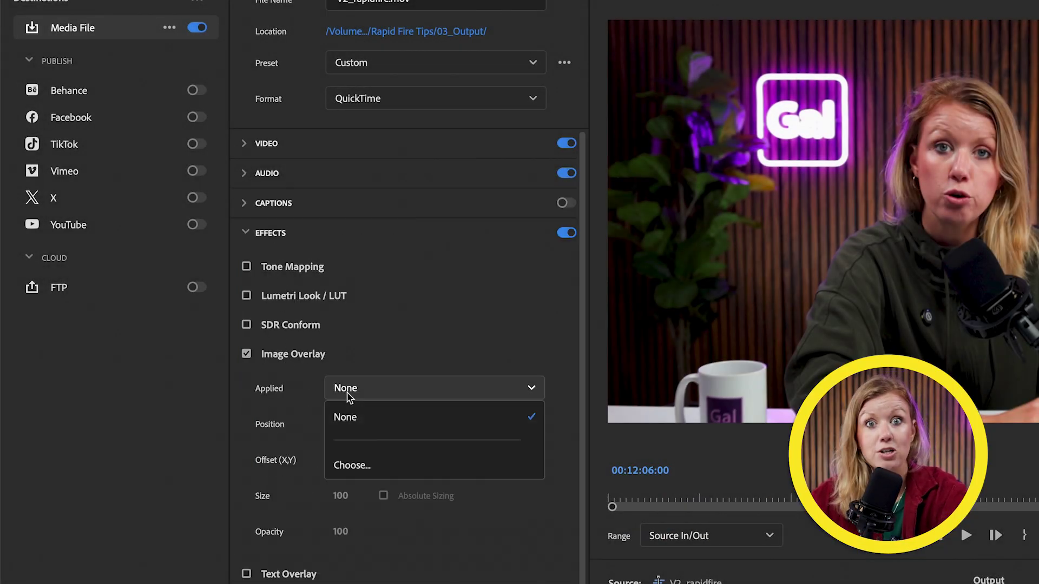
pyautogui.click(285, 354)
# Add a NOT PAID prefix/suffix text overlay lower in frame, then swap it for timecode
pyautogui.click(281, 388)
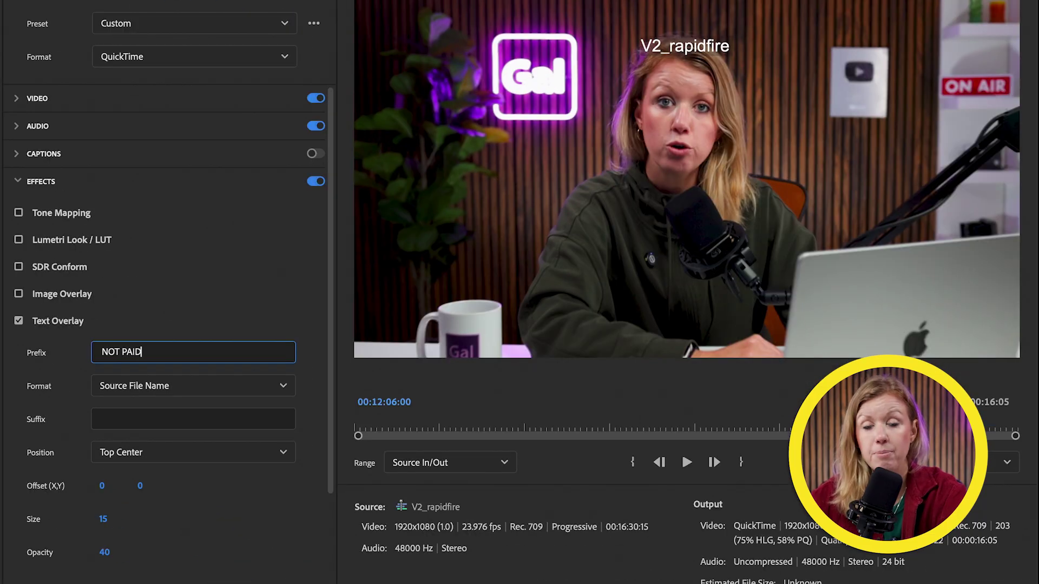
pyautogui.press('Return')
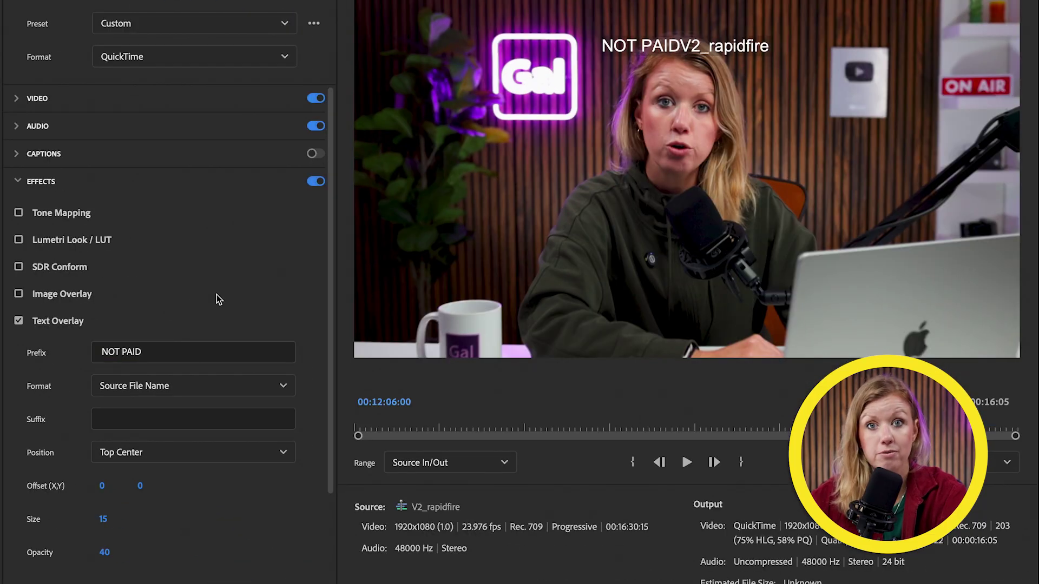
pyautogui.click(157, 386)
pyautogui.click(155, 410)
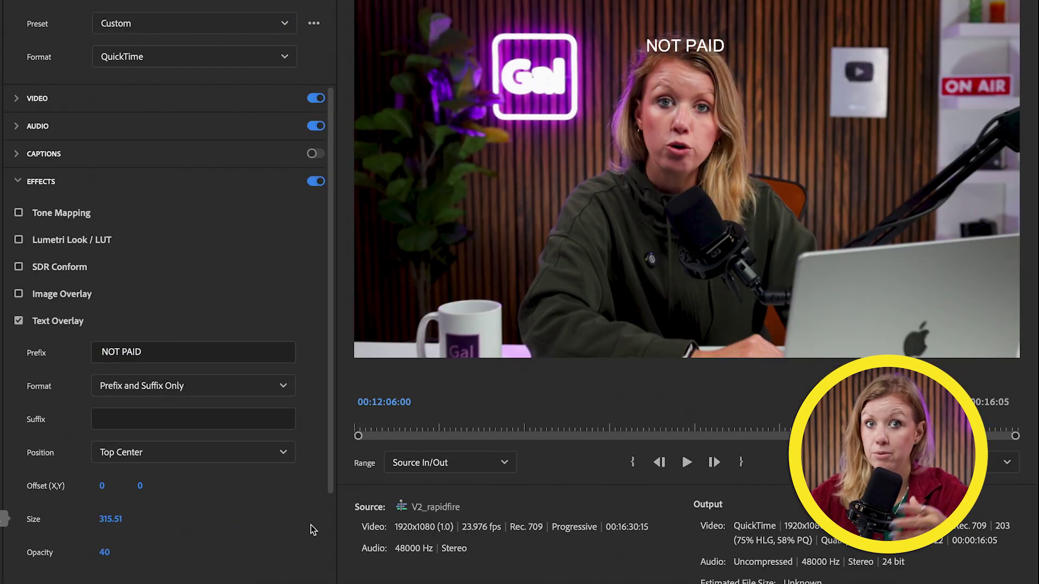
pyautogui.moveTo(145, 489); pyautogui.dragTo(332, 488)
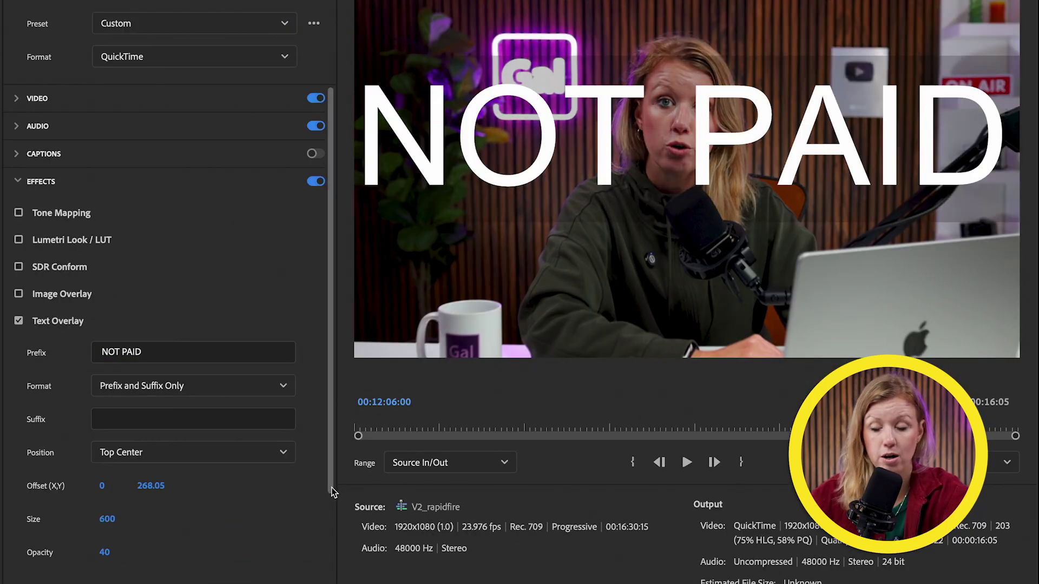
pyautogui.click(55, 323)
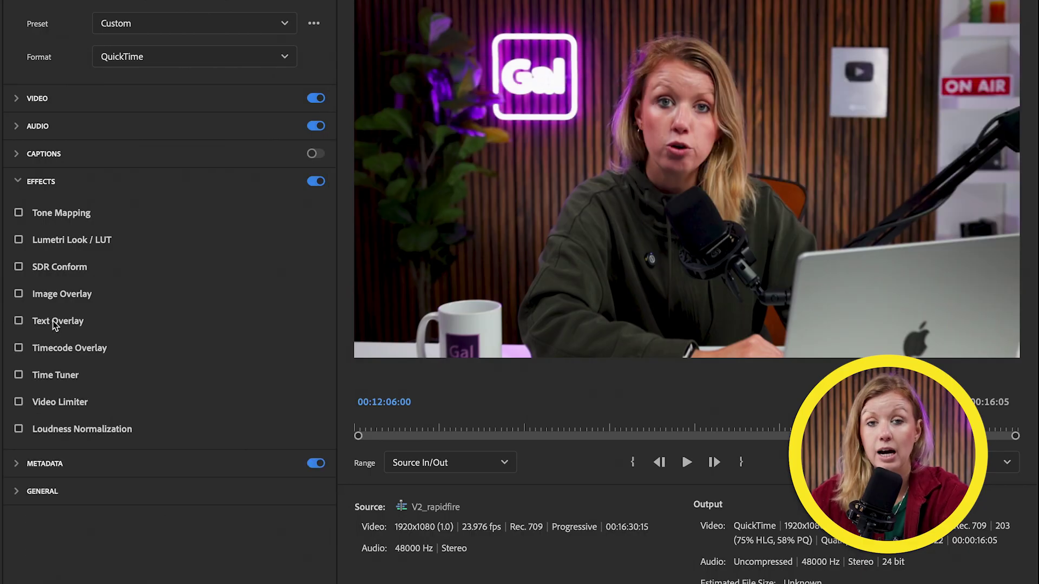
pyautogui.click(53, 348)
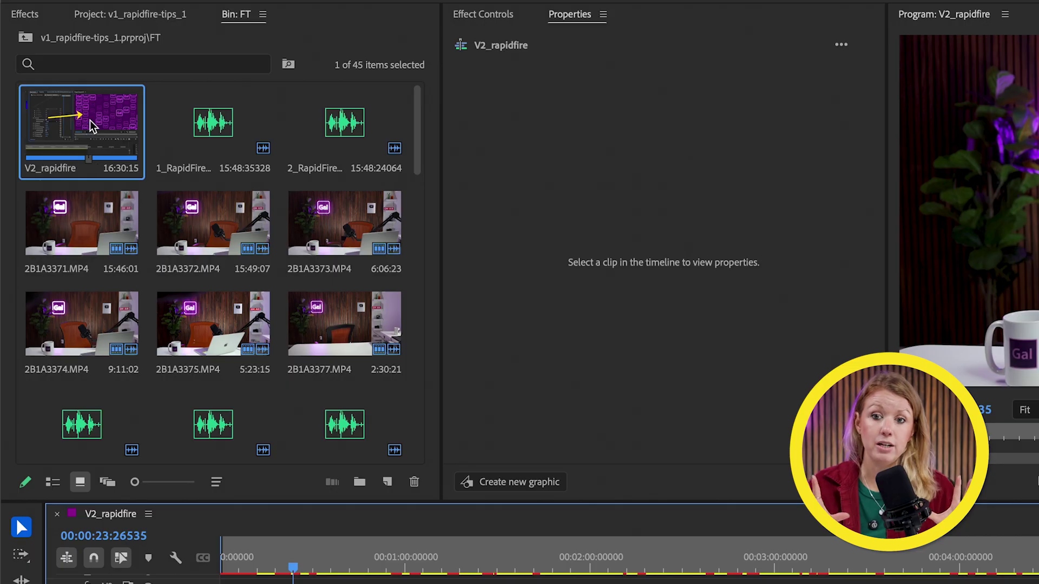
# Duplicate V2_rapidfire, open V2_rapidfire Copy 01 and view its 1920x1080, 23.976 fps settings
pyautogui.rightClick(90, 120)
pyautogui.click(127, 213)
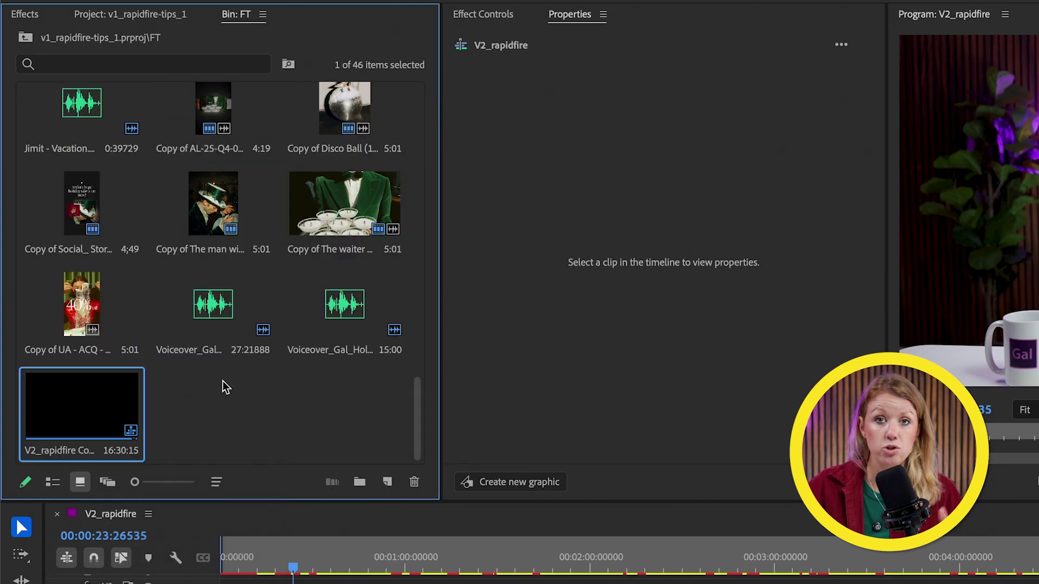
pyautogui.doubleClick(103, 404)
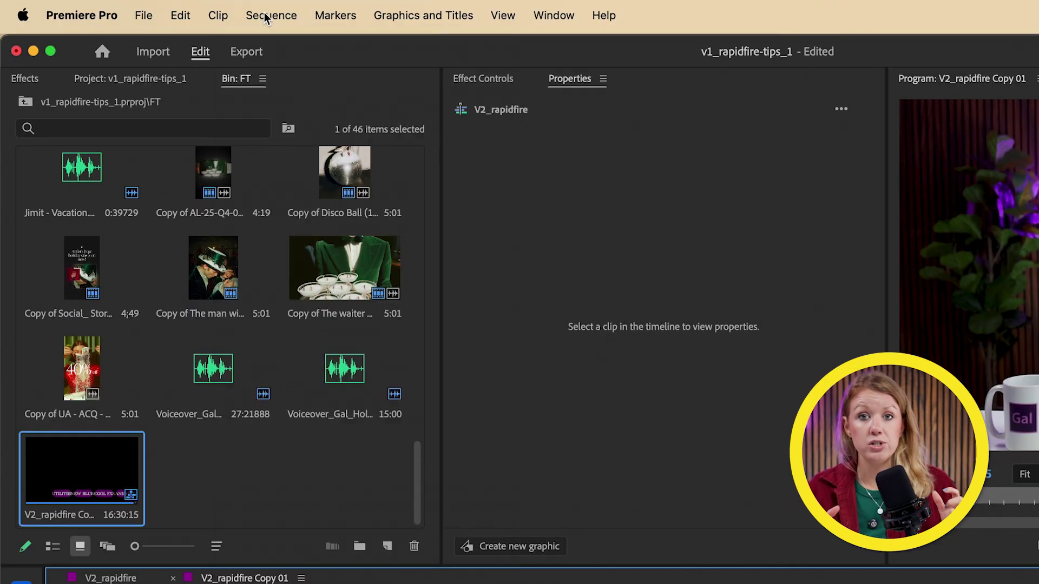
pyautogui.click(262, 16)
pyautogui.click(275, 51)
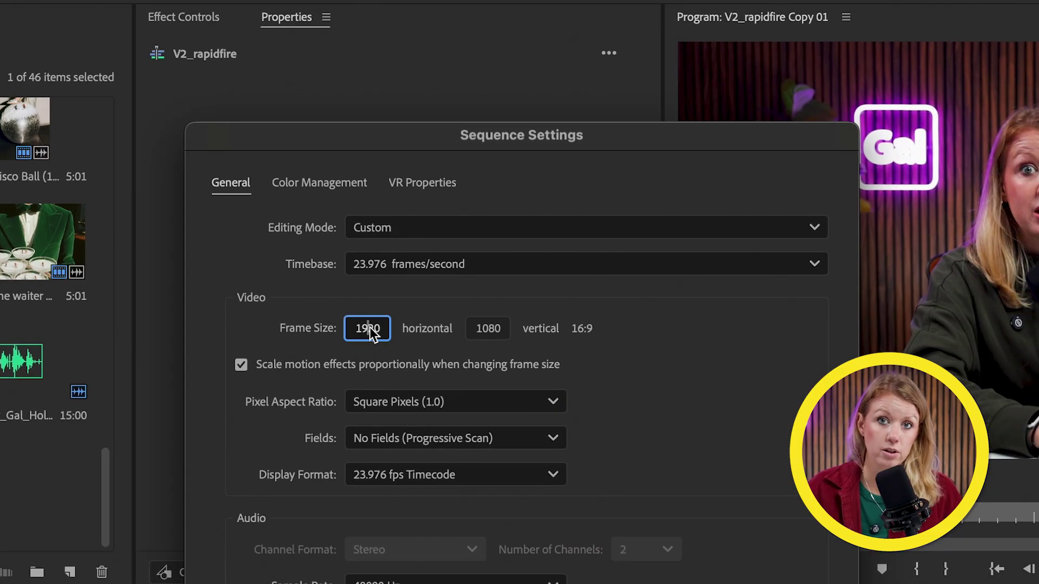
# Edit the sequence frame width, then search the Effects panel for 'auto re'
pyautogui.doubleClick(544, 336)
pyautogui.write('1')
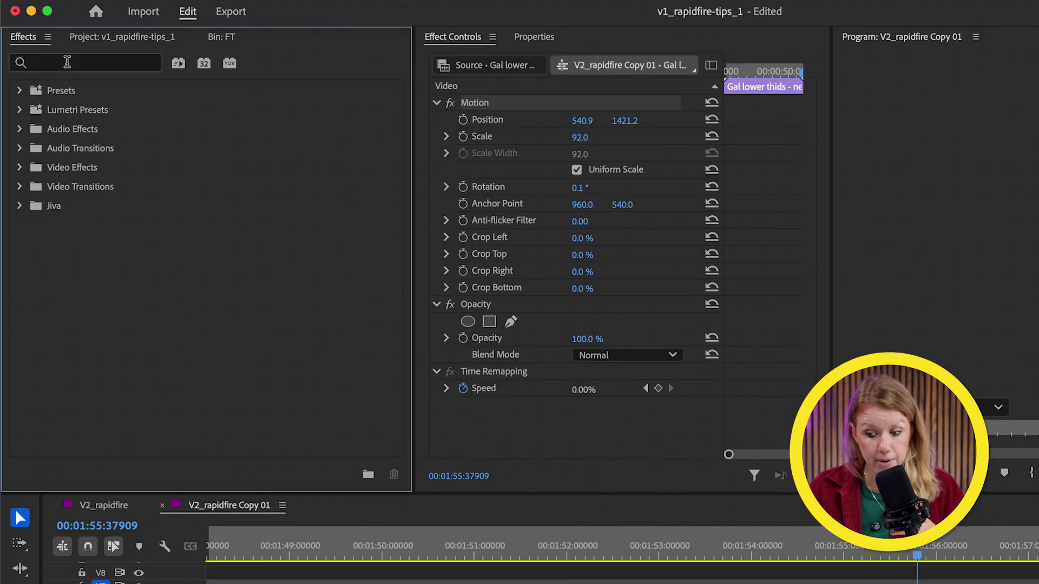
pyautogui.click(81, 62)
pyautogui.write('auto re')
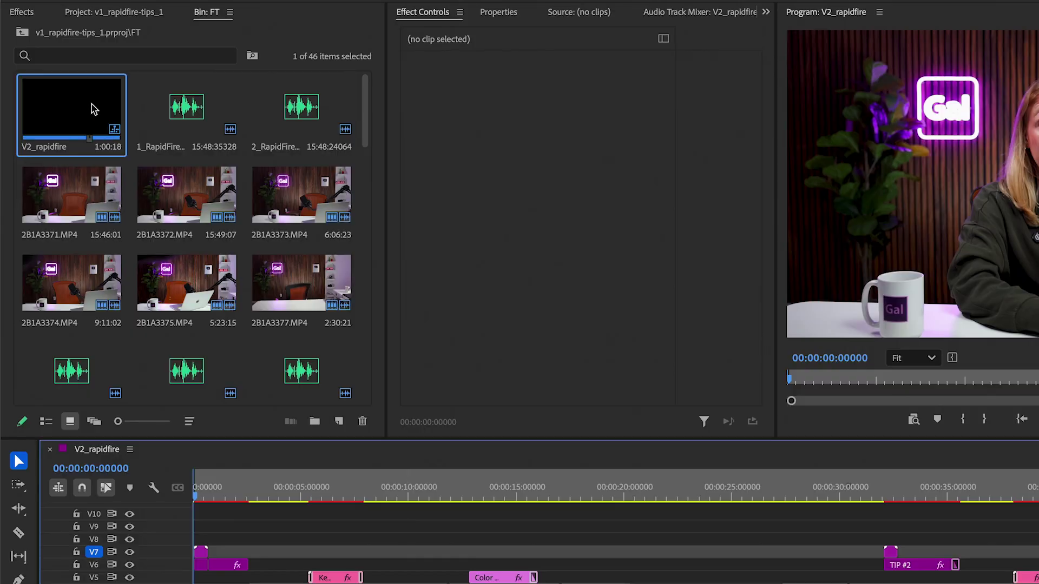
# Auto Reframe V2_rapidfire to Vertical 9:16 with Default motion tracking and nested clips
pyautogui.rightClick(87, 103)
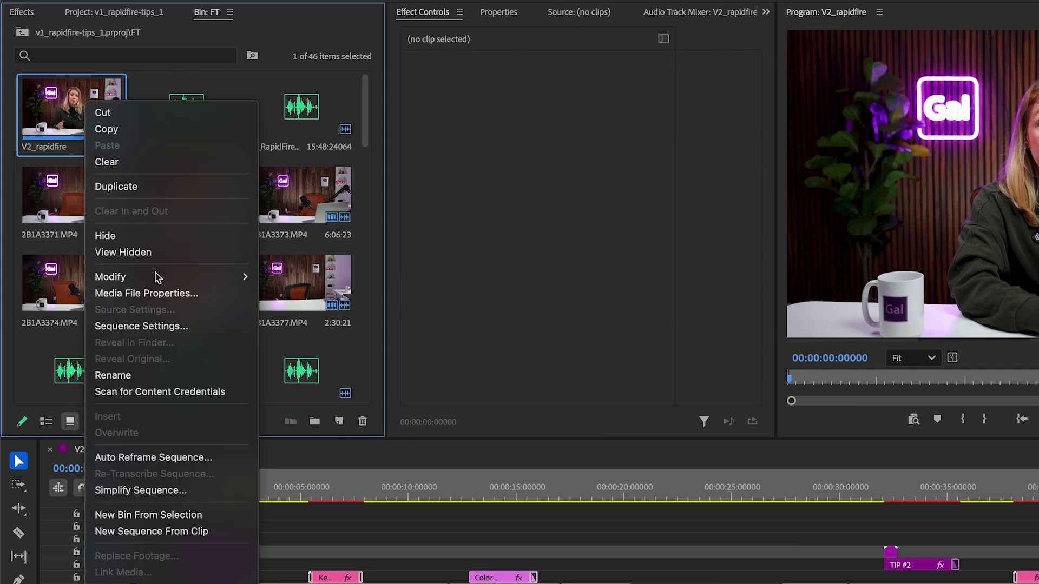
pyautogui.click(173, 459)
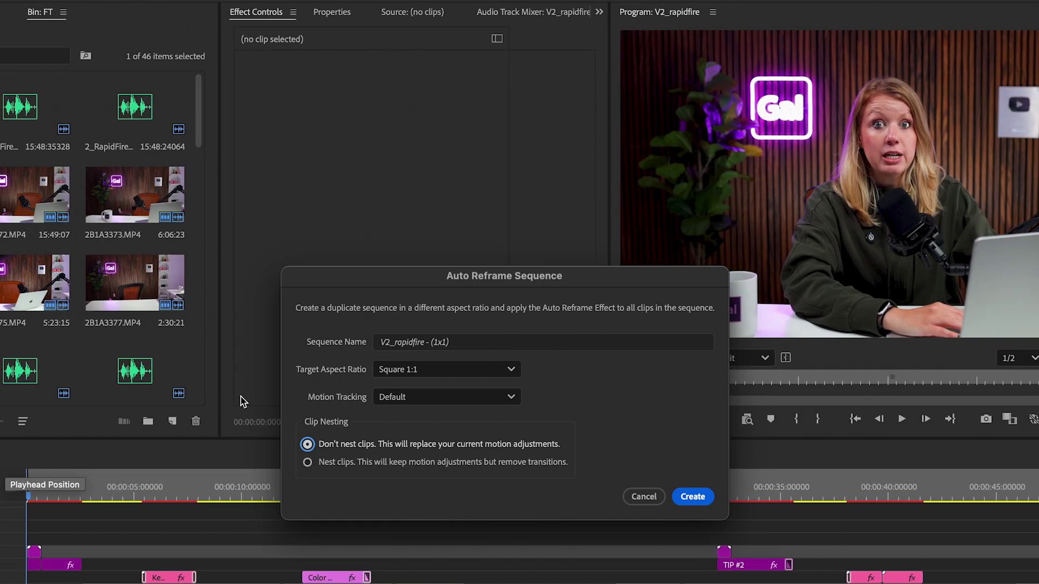
pyautogui.click(396, 370)
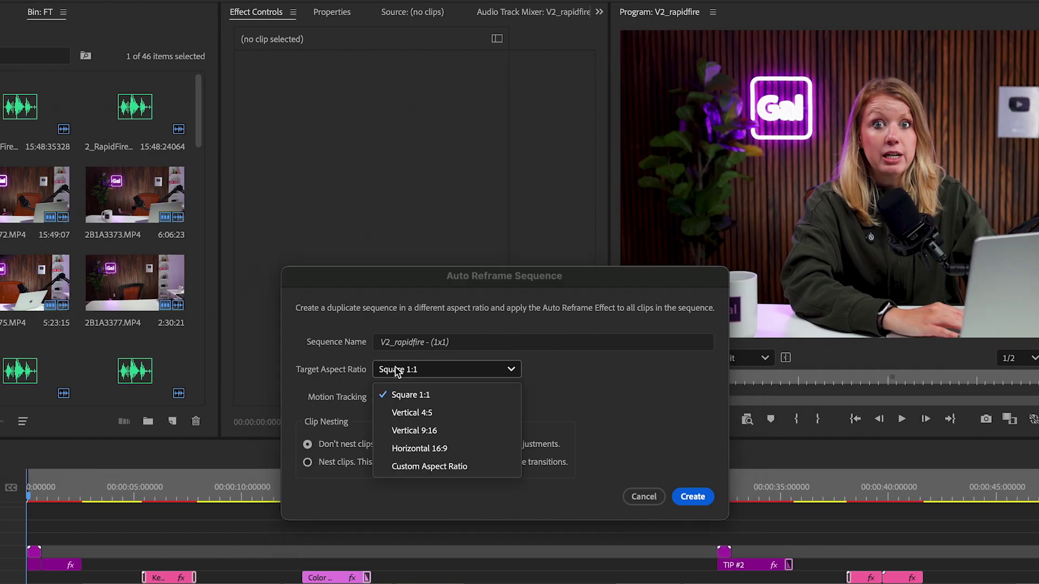
pyautogui.click(418, 431)
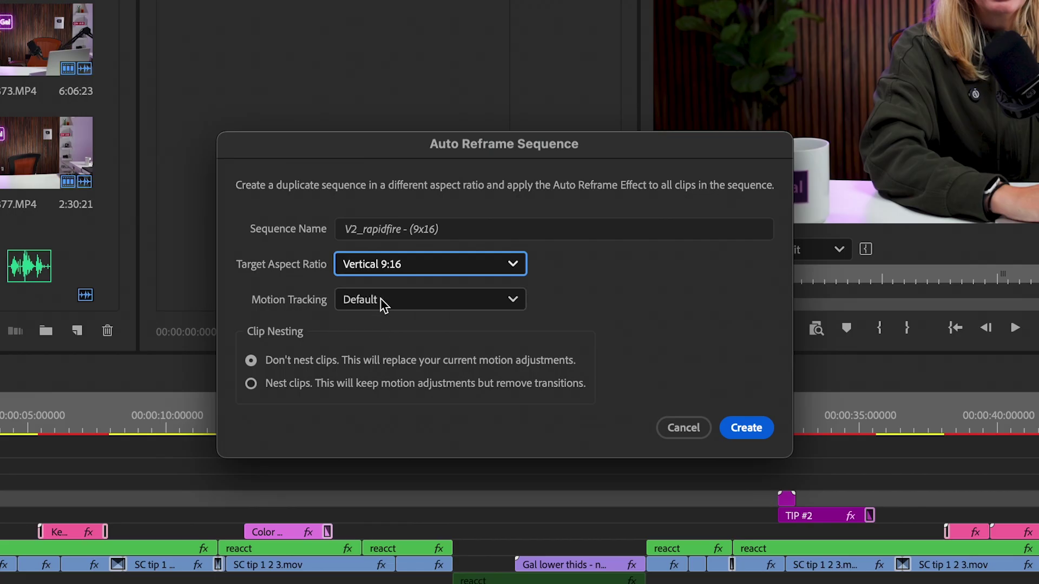
pyautogui.click(381, 299)
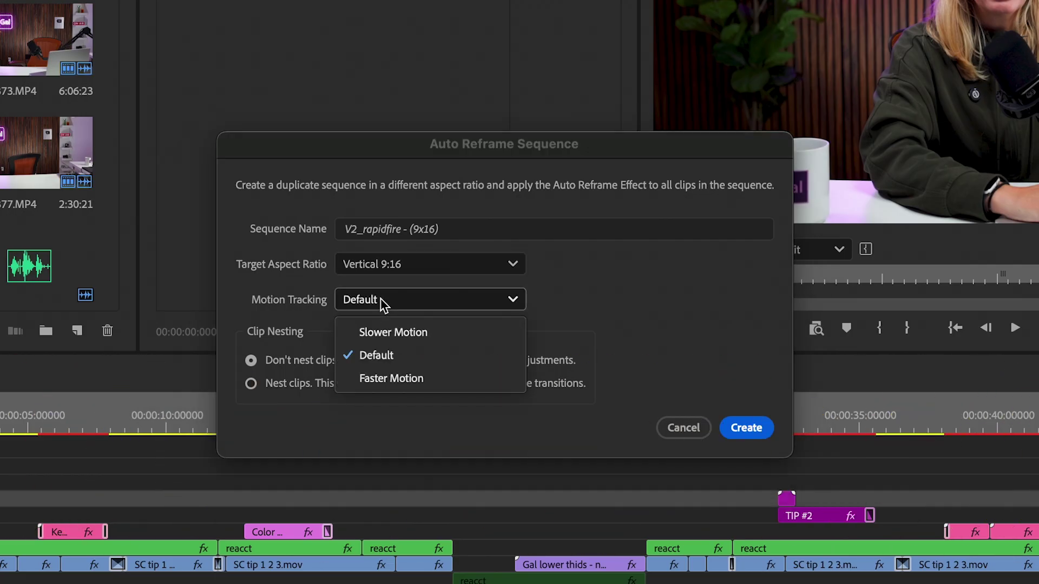
pyautogui.click(387, 356)
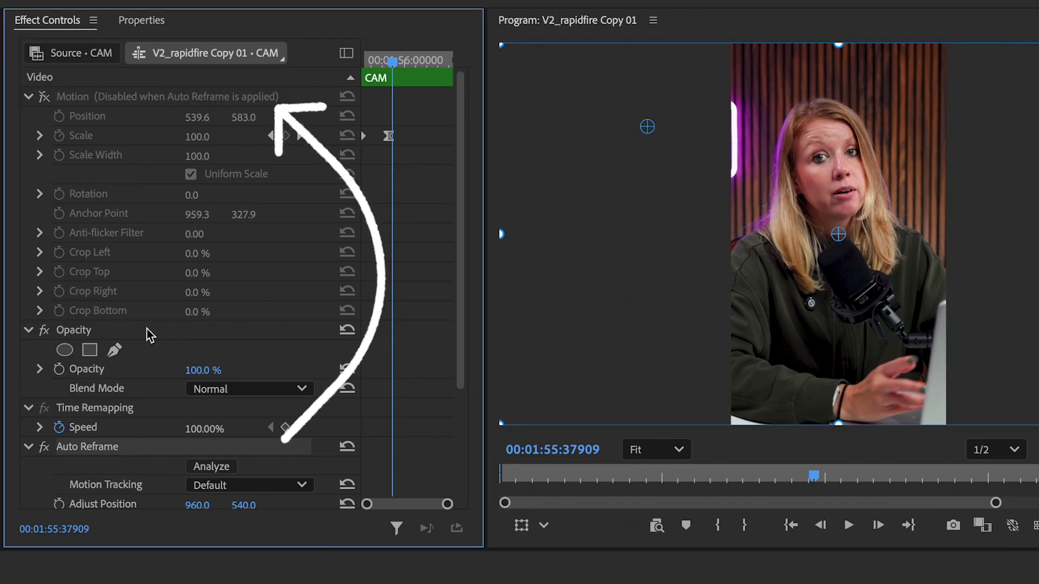
pyautogui.click(123, 101)
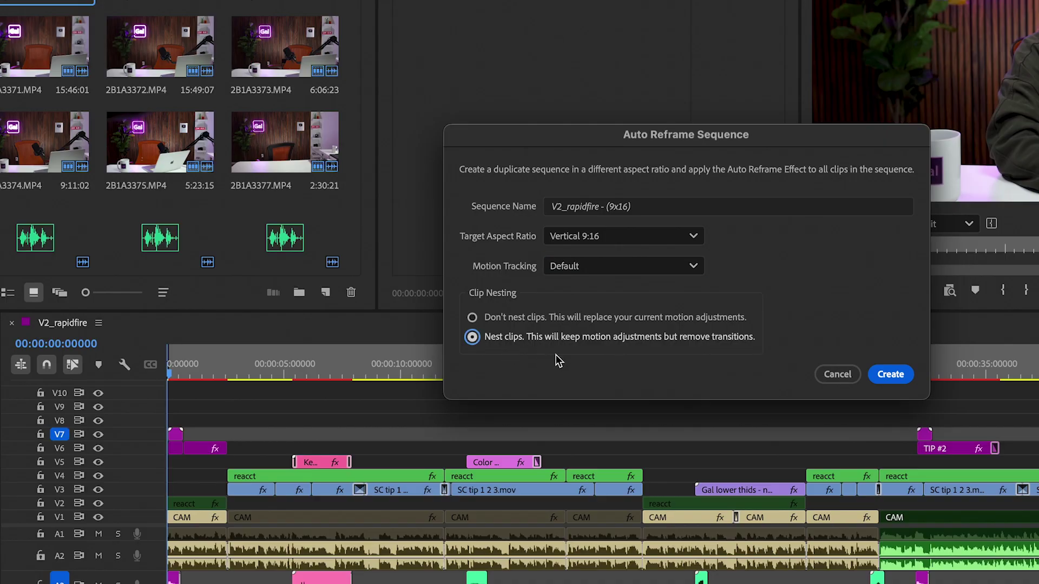
pyautogui.click(890, 374)
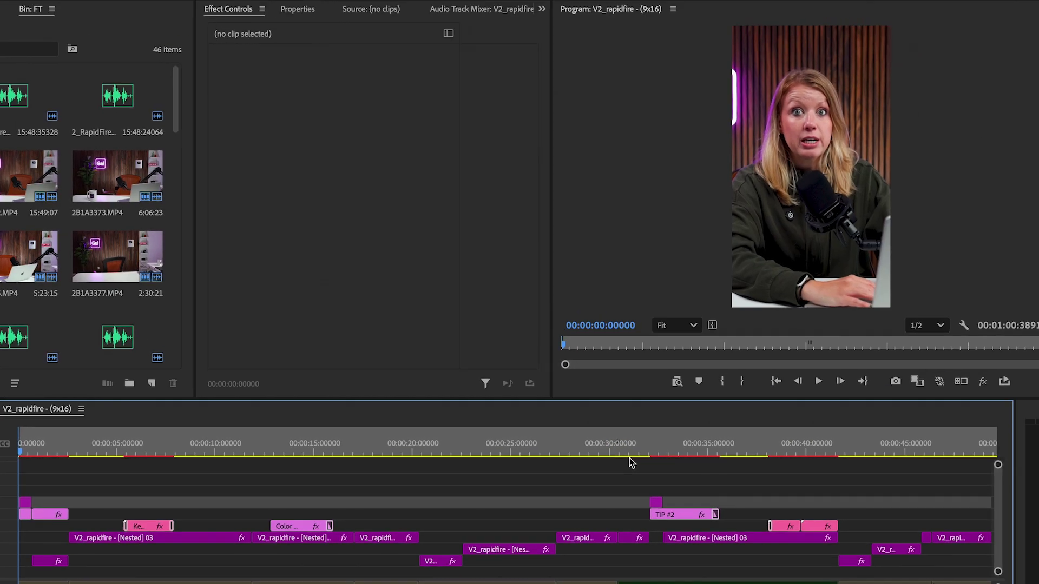
# Open the Nested 03 sequence, scrub to about nine seconds, and compare Auto Reframe off and on
pyautogui.press('=')
pyautogui.press('=')
pyautogui.press('=')
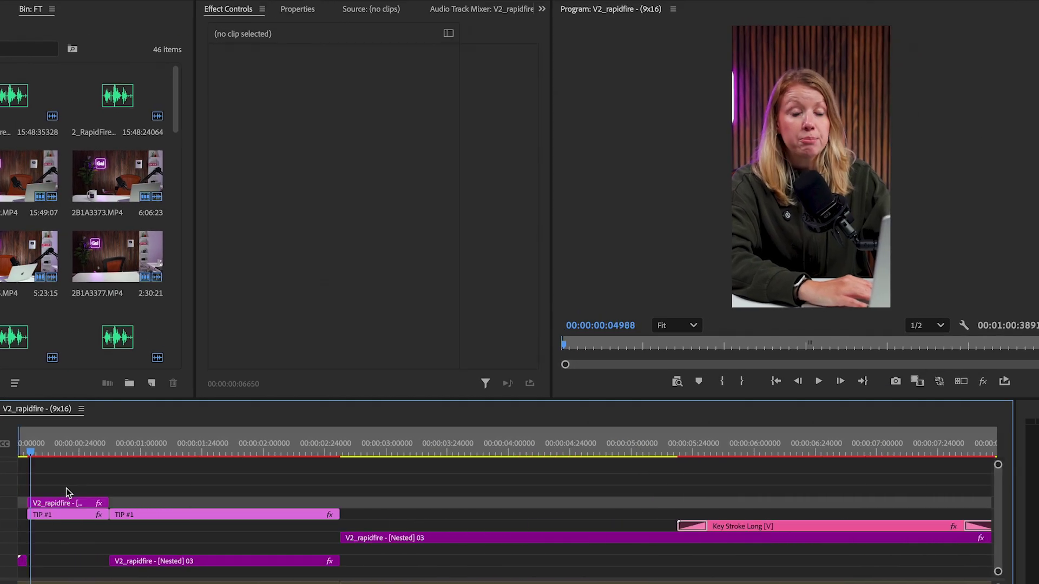
pyautogui.click(151, 562)
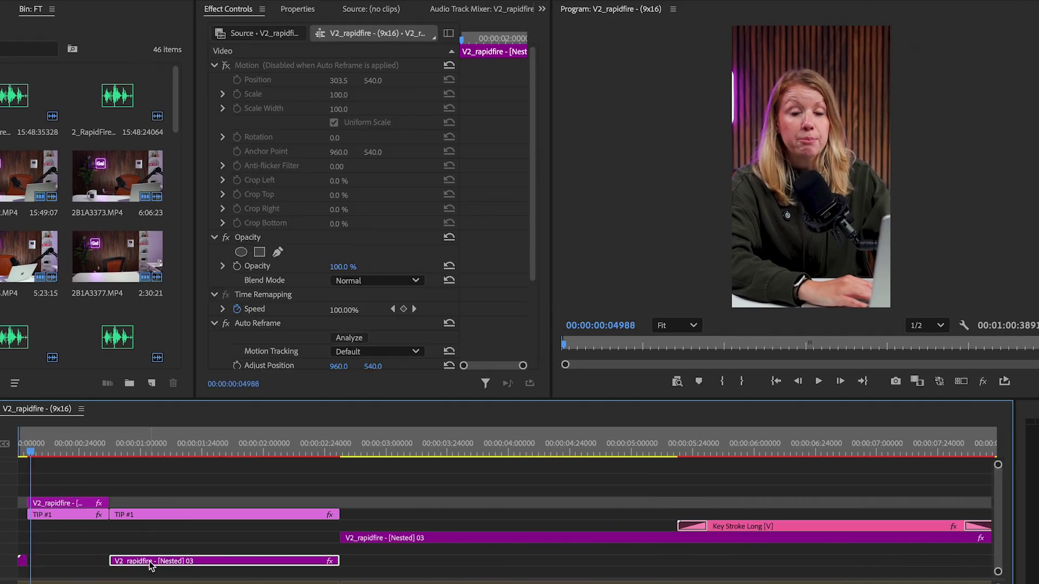
pyautogui.doubleClick(64, 505)
pyautogui.moveTo(160, 456); pyautogui.dragTo(379, 444)
pyautogui.click(266, 219)
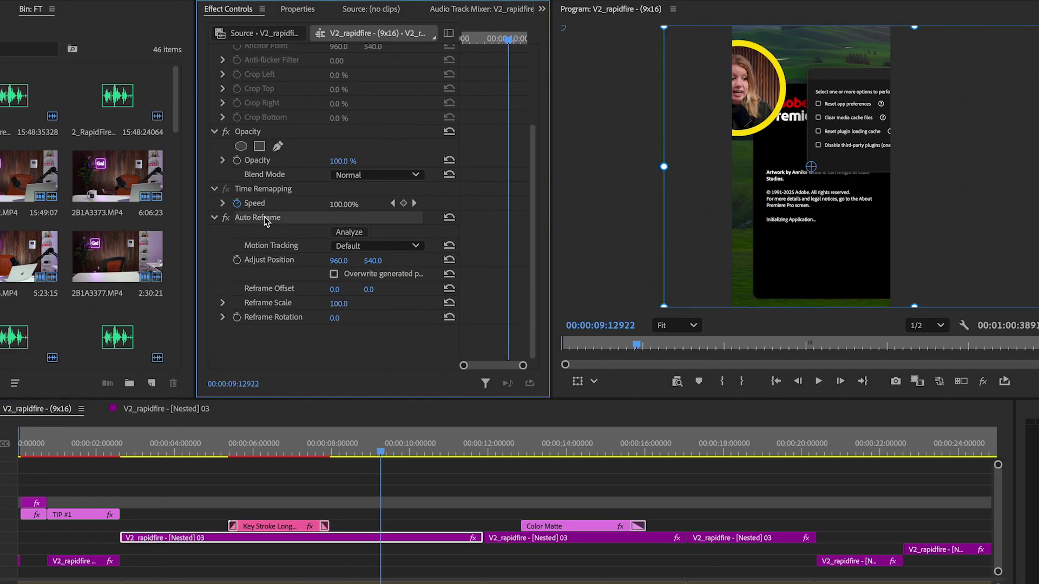
pyautogui.click(226, 218)
pyautogui.click(230, 220)
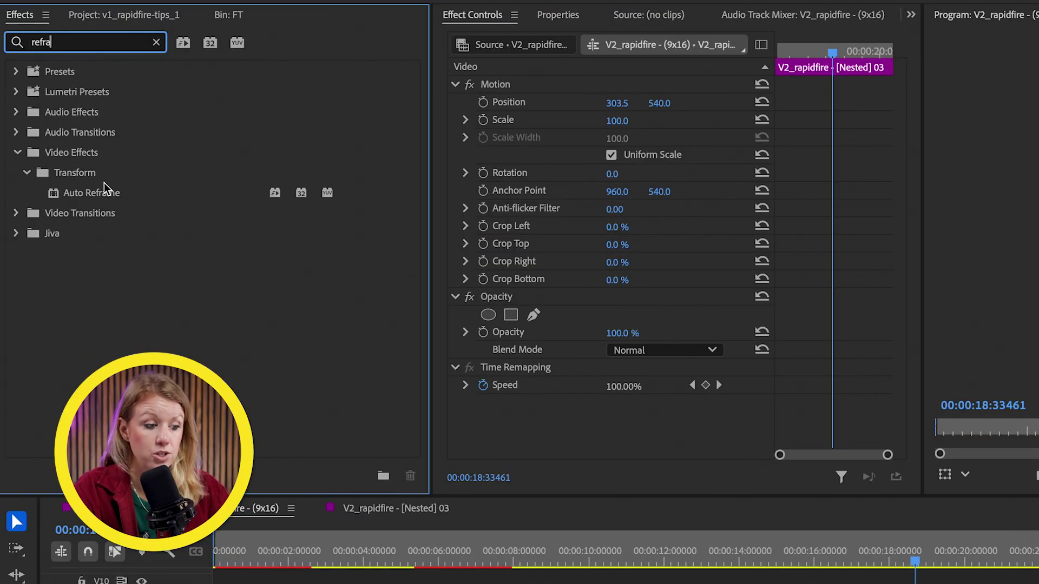
# Apply Auto Reframe to the later nested clip and scroll to its parameters
pyautogui.click(135, 191)
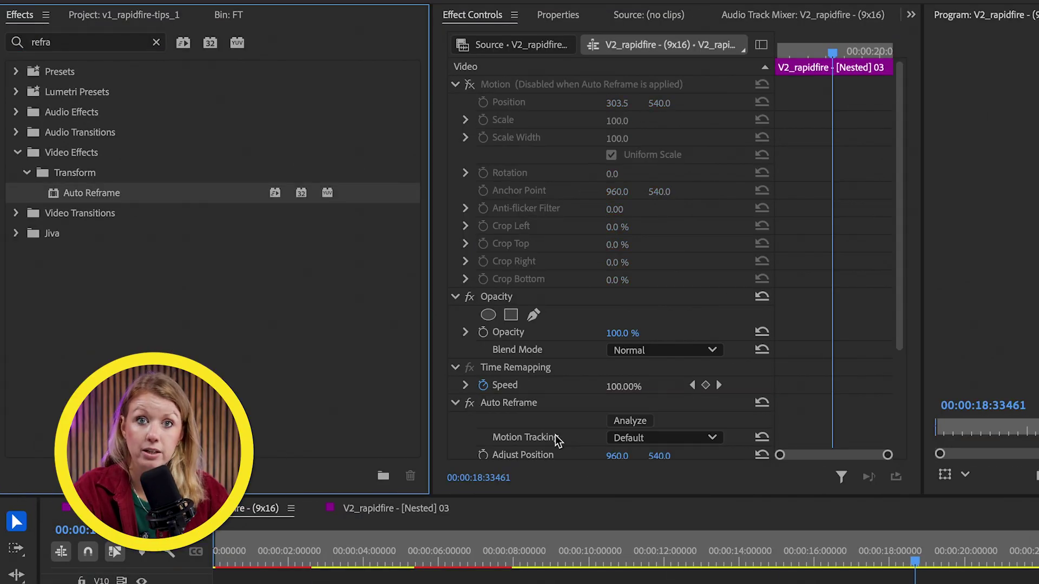
pyautogui.scroll(-4, 558, 441)
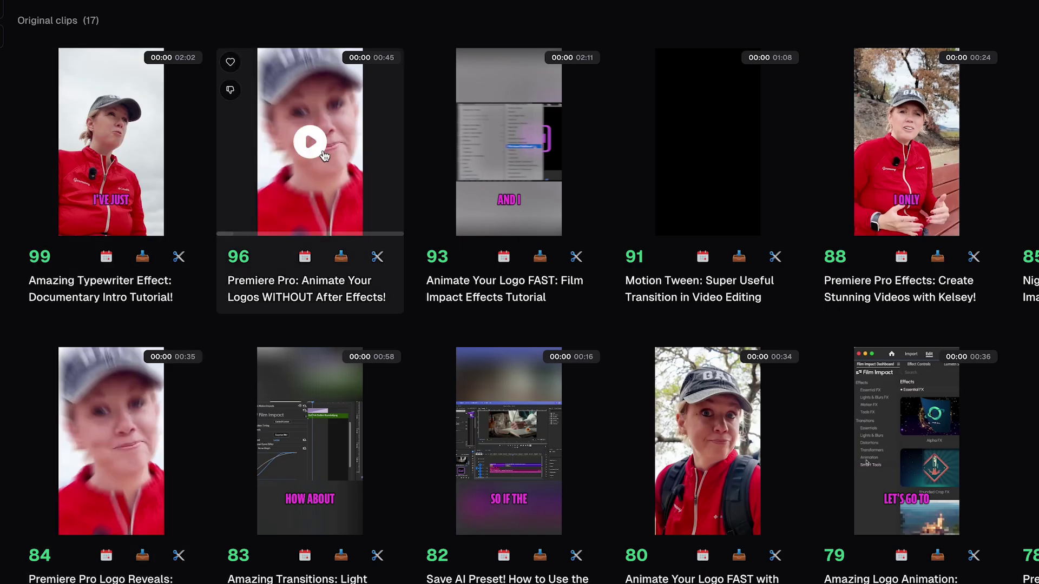
# Open the score-96 'Animate Your Logos' clip in the editor and play its preview
pyautogui.click(313, 280)
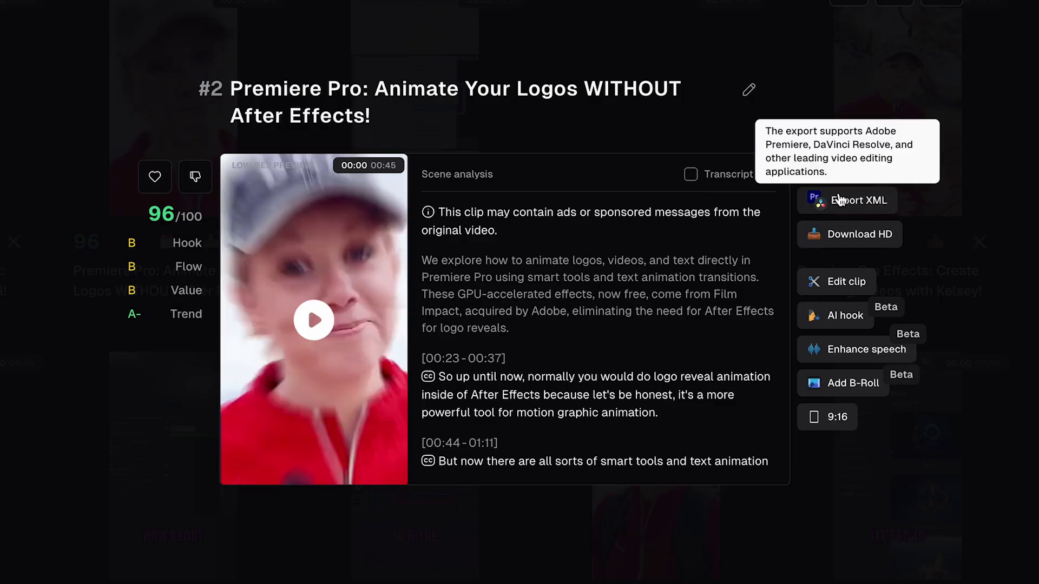
pyautogui.click(833, 290)
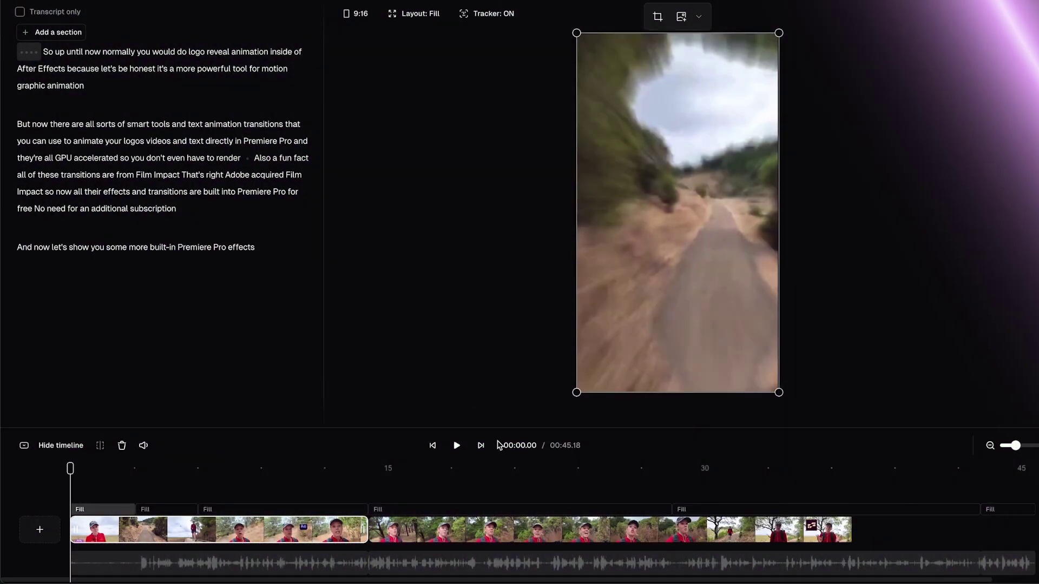
pyautogui.click(457, 445)
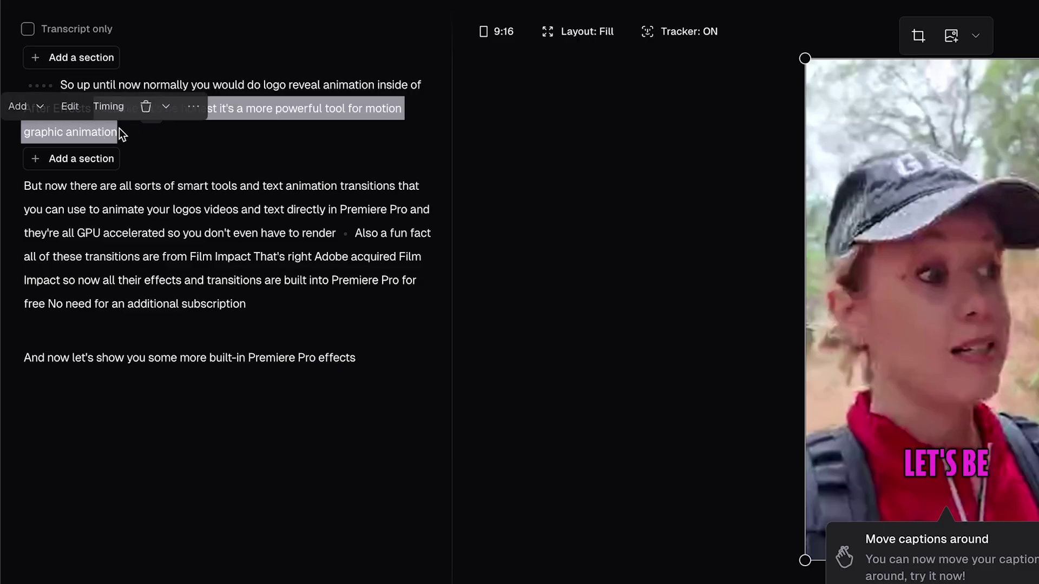
# Remove the After Effects sentence's caption and video, then track the walking woman as subject
pyautogui.click(143, 111)
pyautogui.click(130, 146)
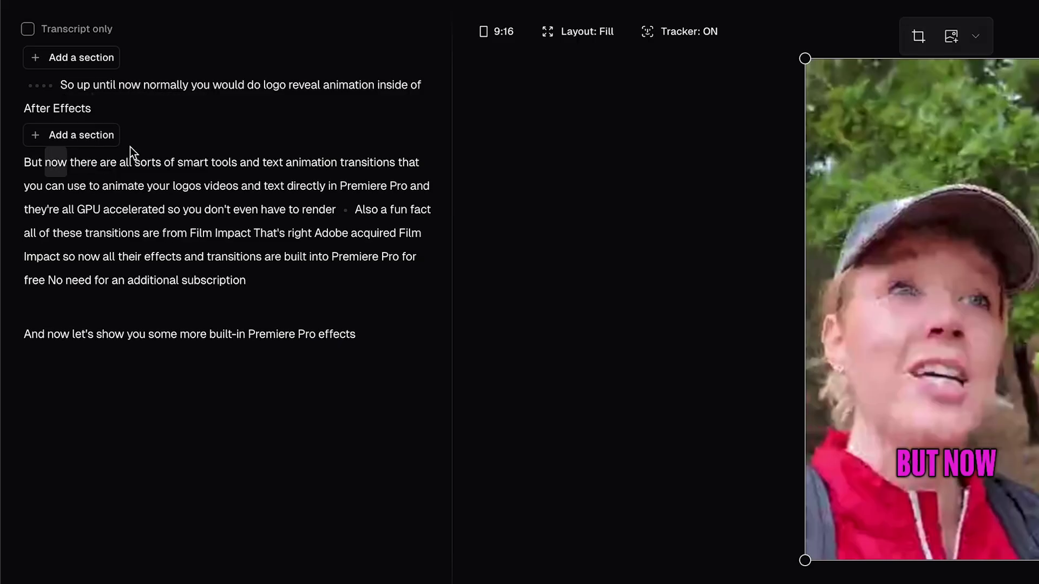
pyautogui.scroll(-10, 801, 350)
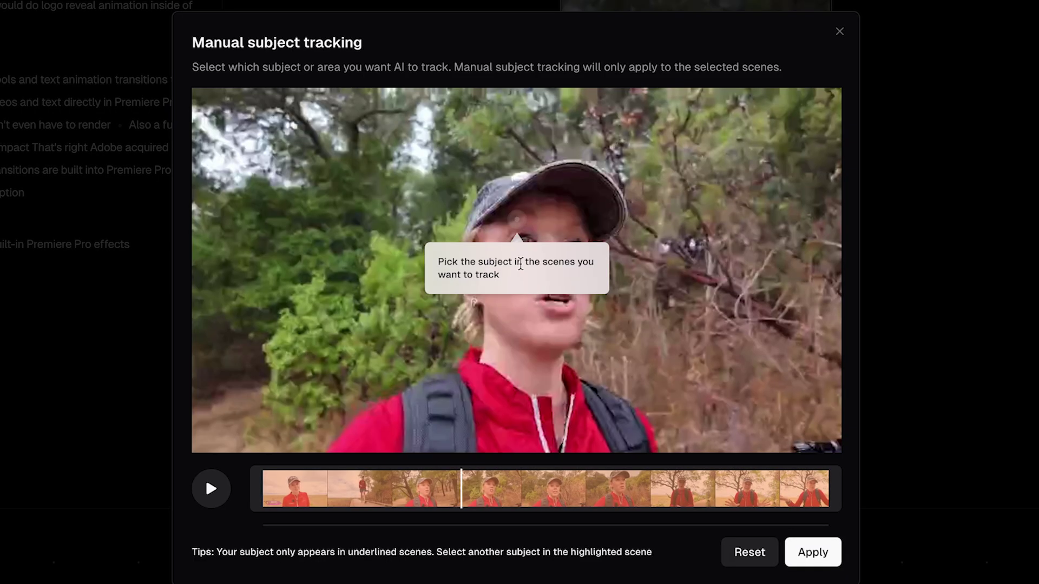
pyautogui.click(528, 211)
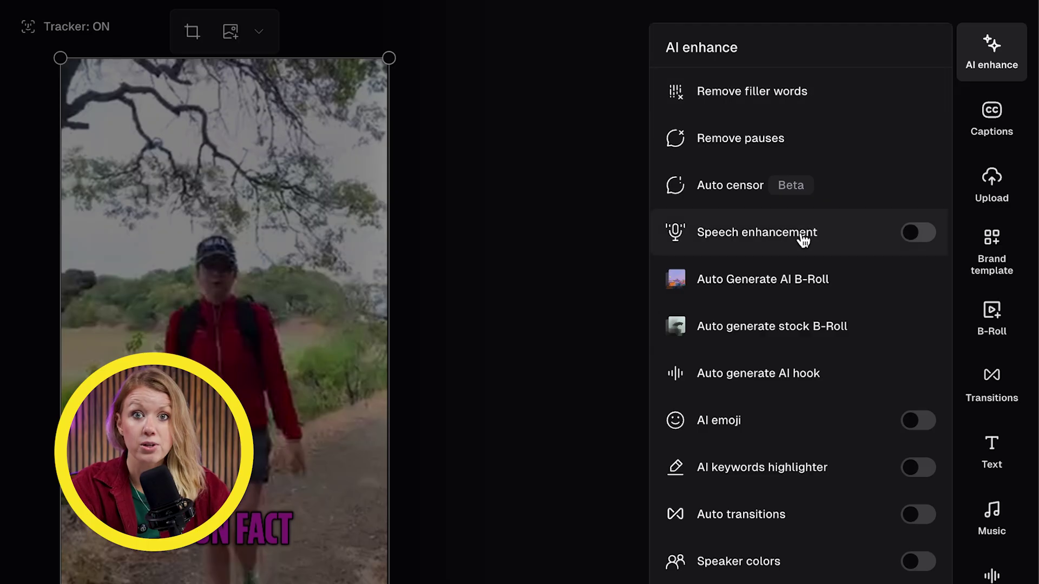
# Browse the AI hook speaker voices, then open the B-Roll options
pyautogui.click(856, 375)
pyautogui.click(921, 300)
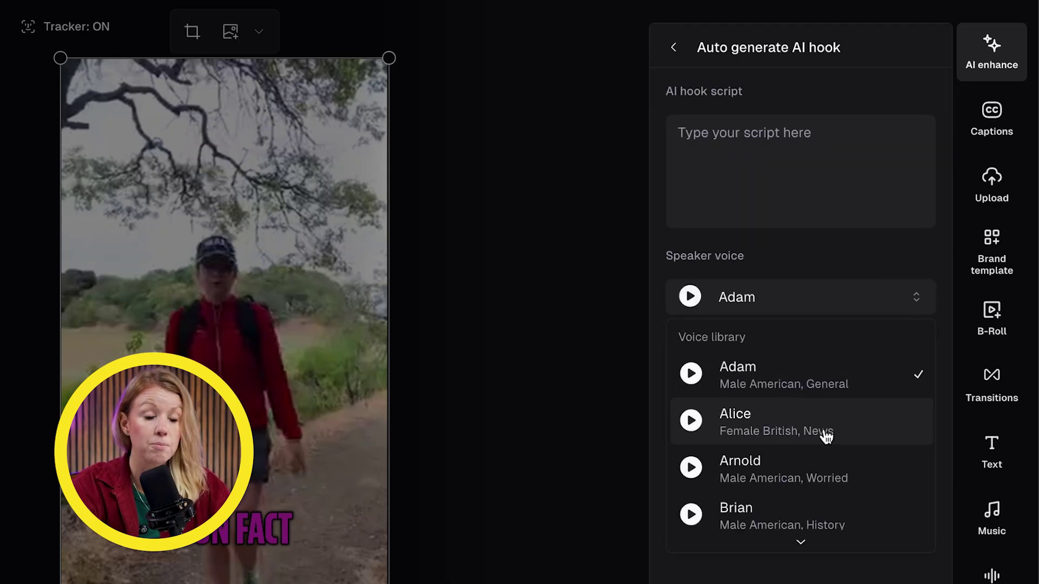
pyautogui.scroll(-2, 826, 431)
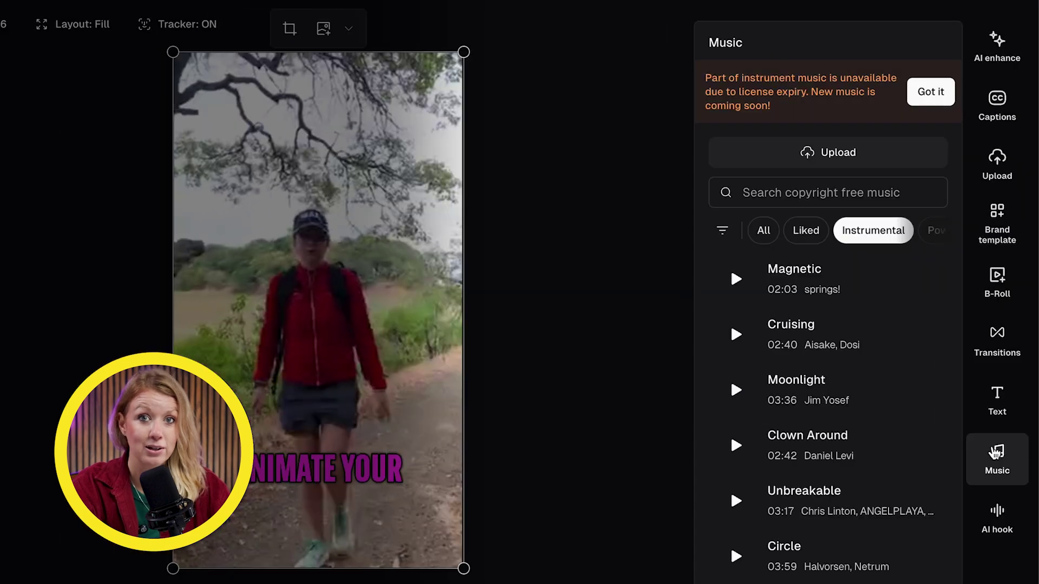
pyautogui.click(995, 286)
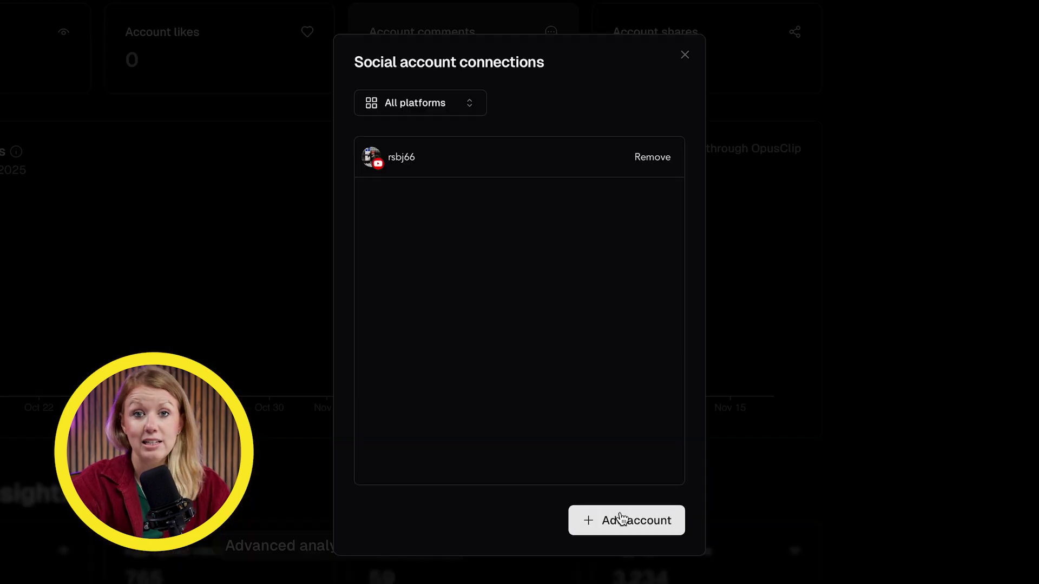
# Look at the social account connection options, picking a platform to connect
pyautogui.click(622, 520)
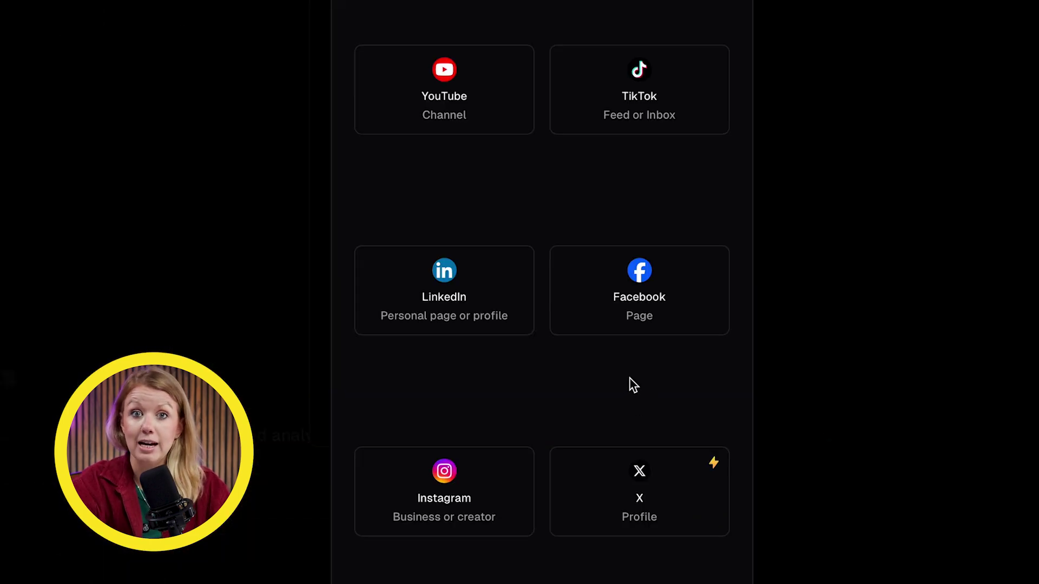
pyautogui.click(466, 496)
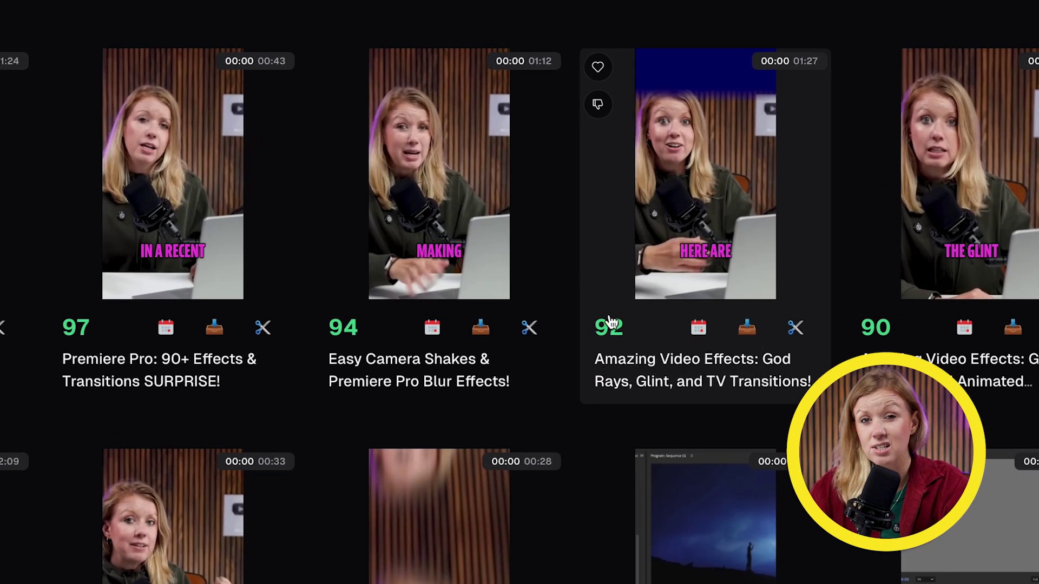
pyautogui.moveTo(595, 250)
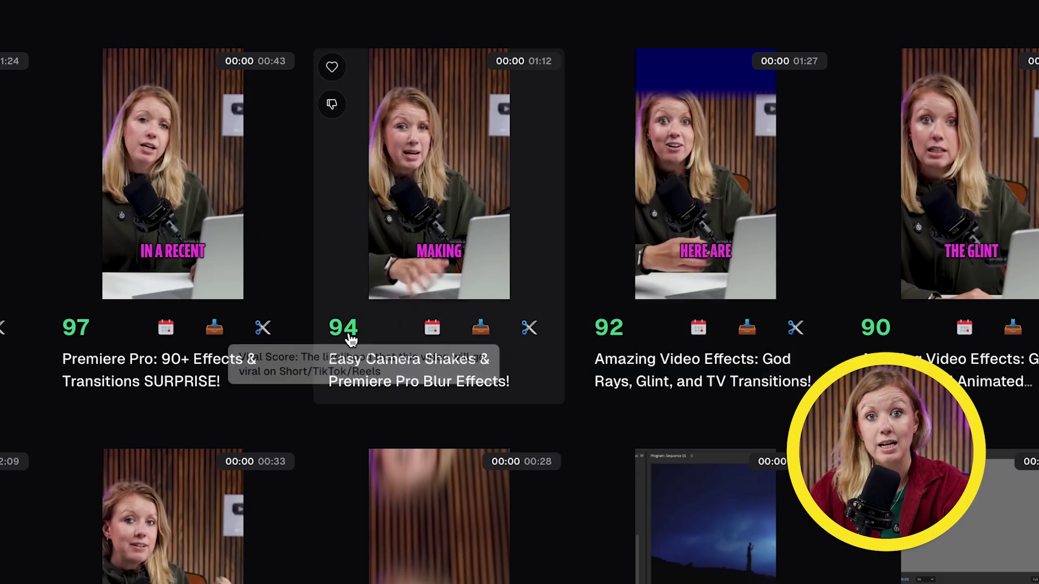
pyautogui.moveTo(76, 336)
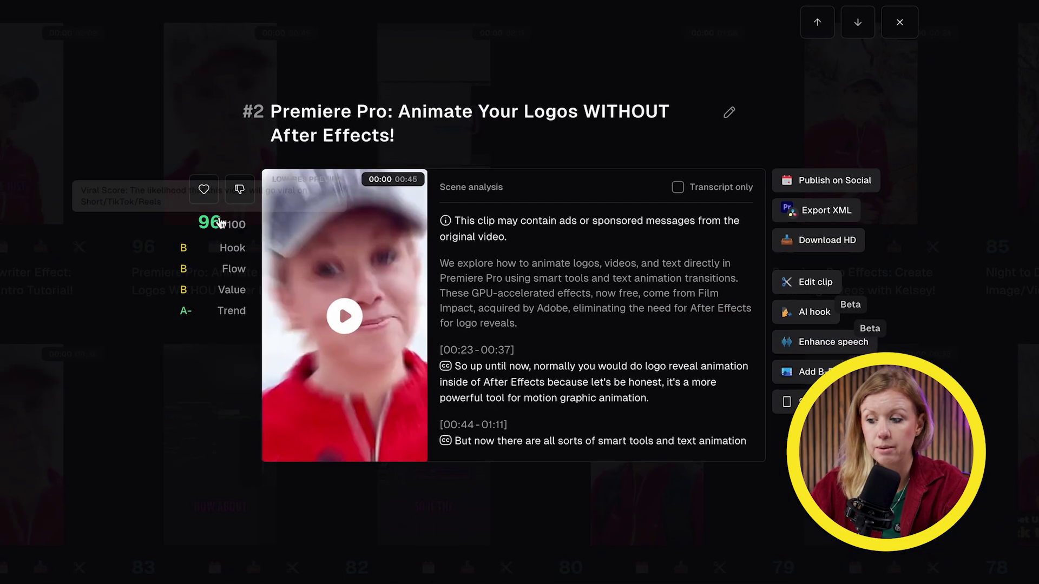
pyautogui.moveTo(216, 225)
pyautogui.moveTo(226, 248)
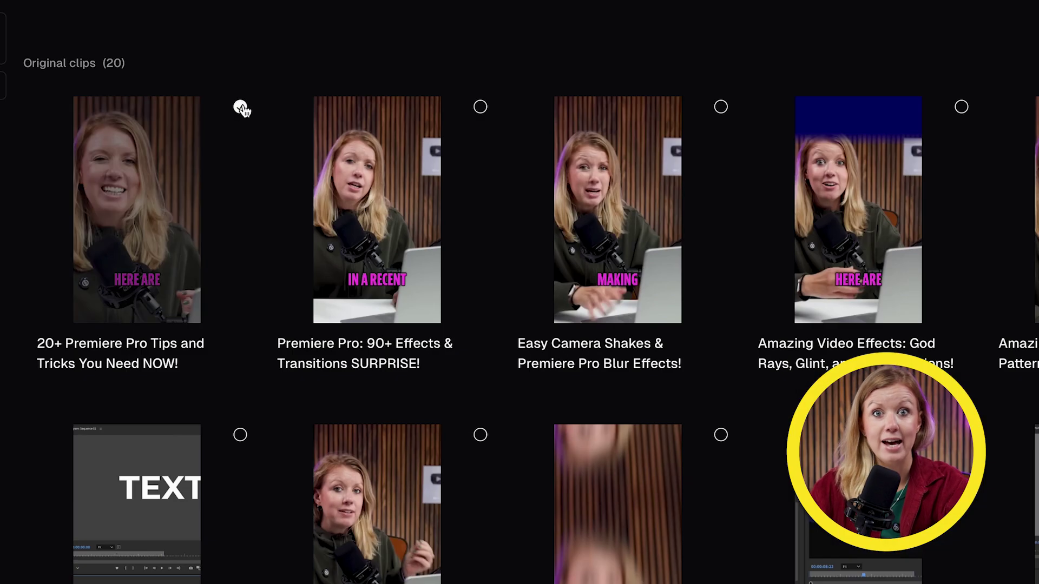
# Select the clips to include in bulk posting
pyautogui.click(458, 115)
pyautogui.click(852, 127)
pyautogui.hscroll(8, 919, 131)
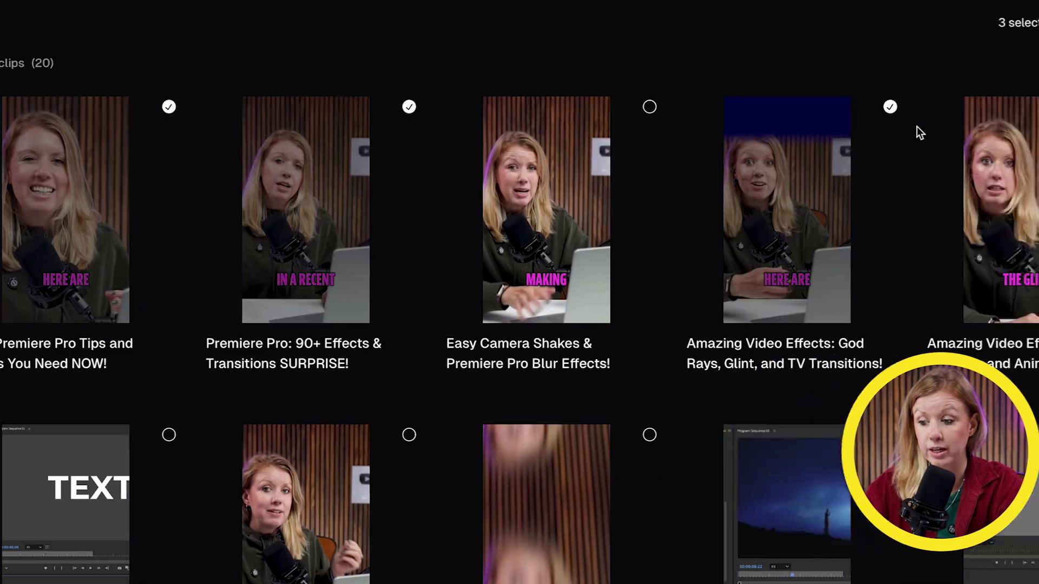
pyautogui.click(611, 131)
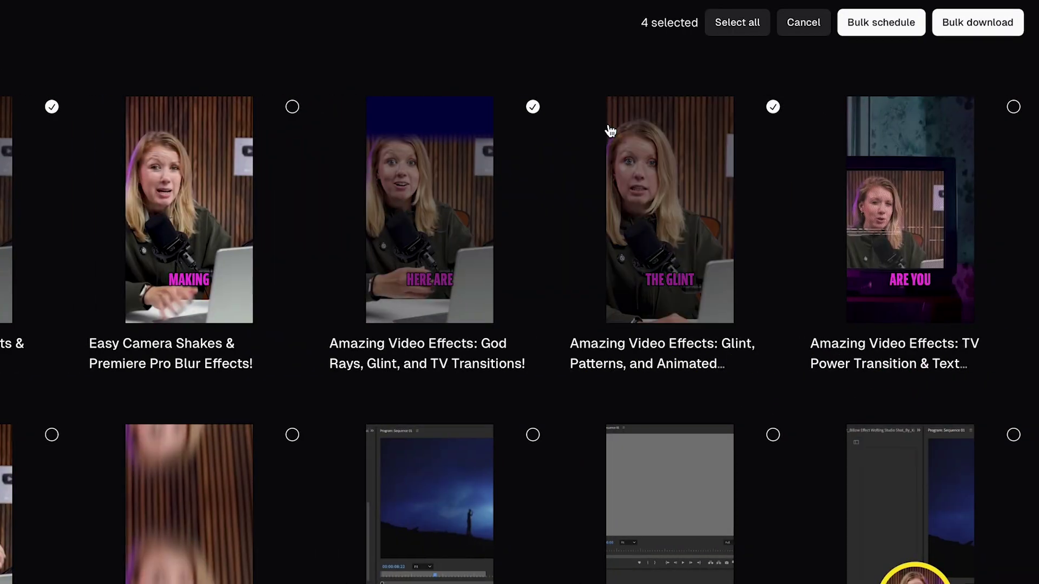
# Bulk schedule the selected clips starting November 21, 2025
pyautogui.click(881, 28)
pyautogui.scroll(-8, 726, 438)
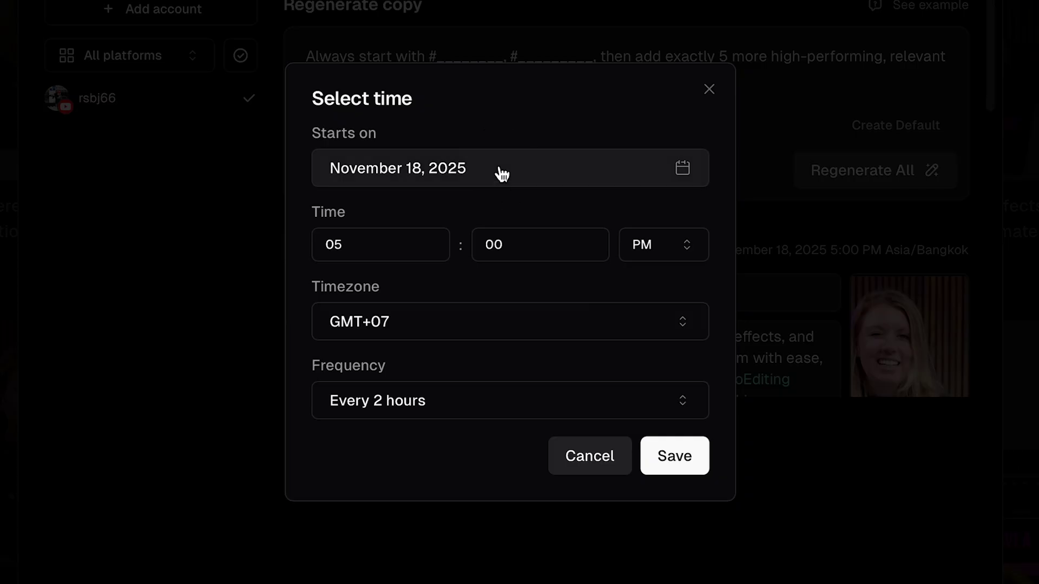
pyautogui.click(501, 172)
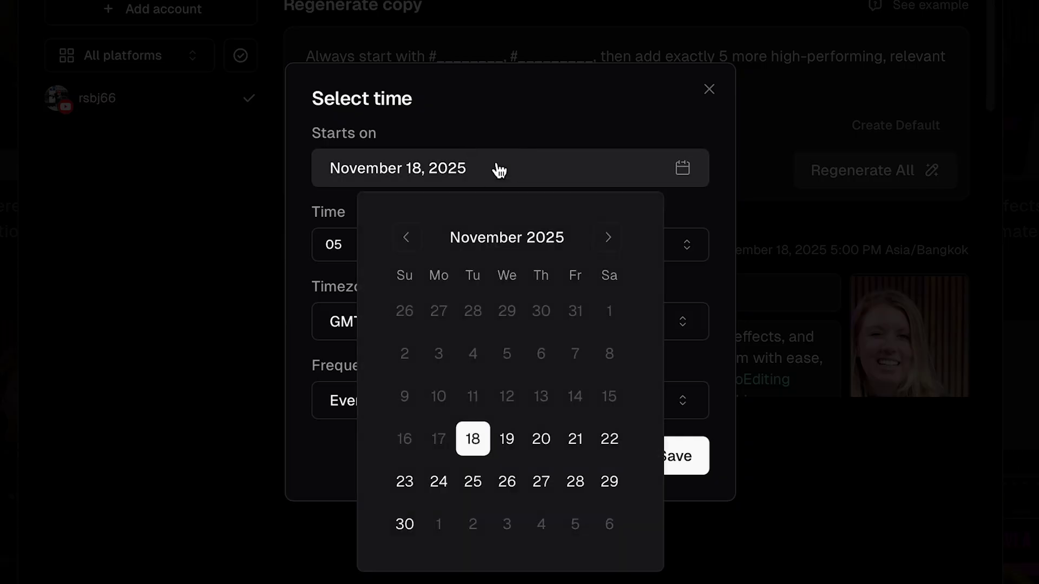
pyautogui.click(576, 439)
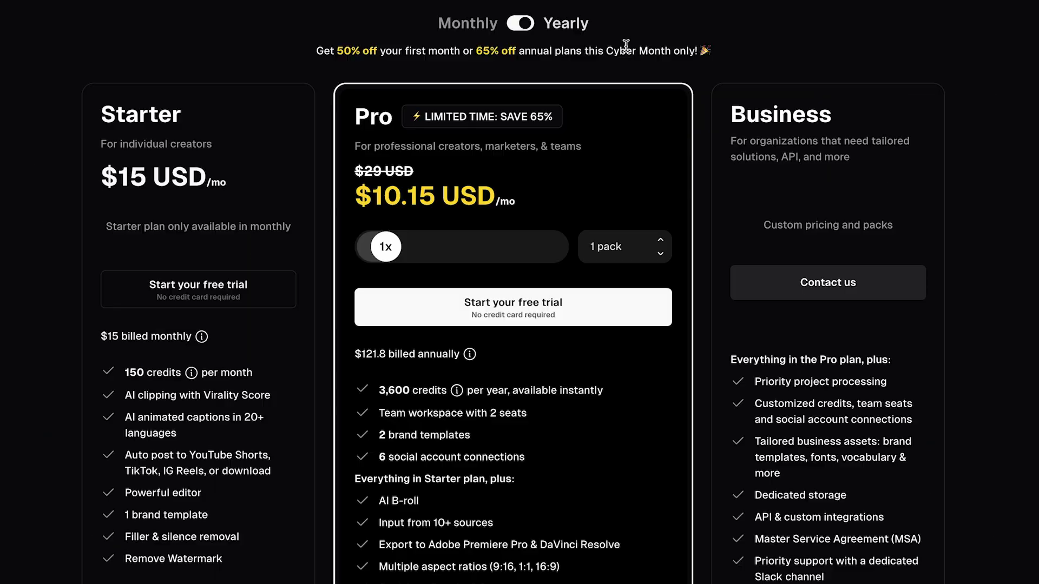
# Scroll to the top of the Opus Clip Choose a plan page with its Cyber Month discounts
pyautogui.scroll(2, 524, 138)
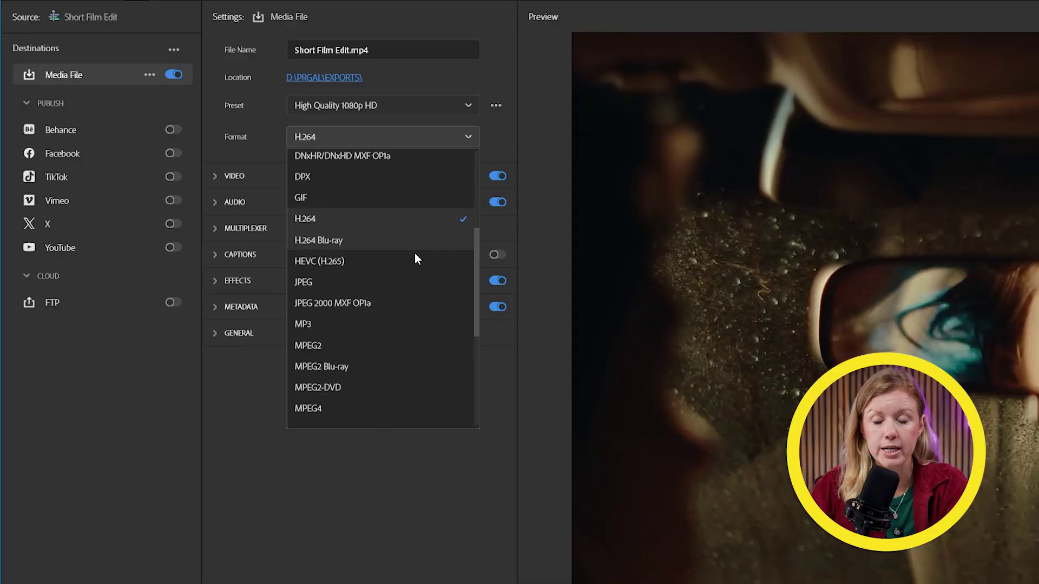
# Dismiss the export Format list after browsing it, keeping H.264
pyautogui.press('Escape')
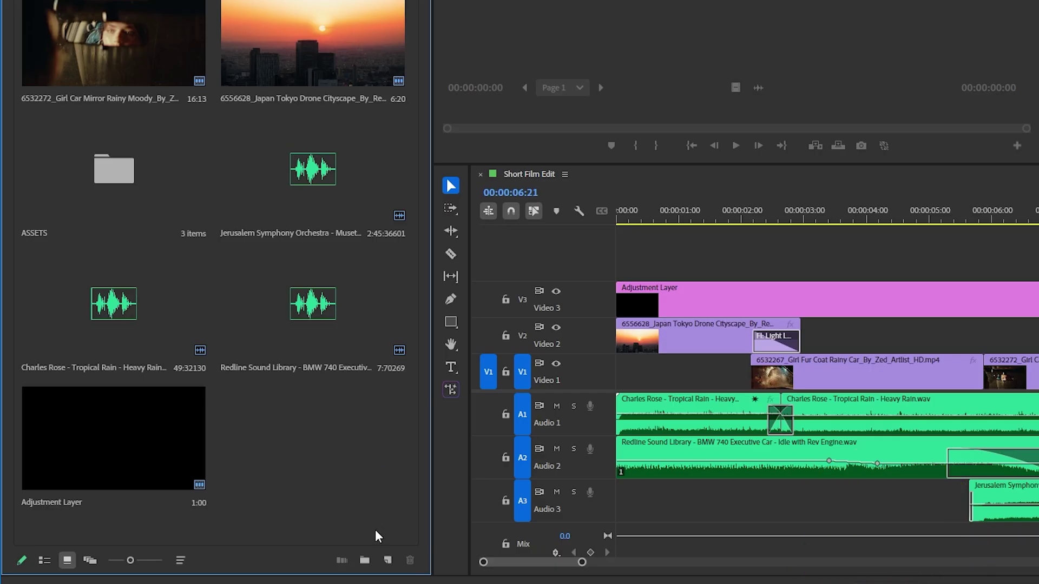
pyautogui.click(414, 400)
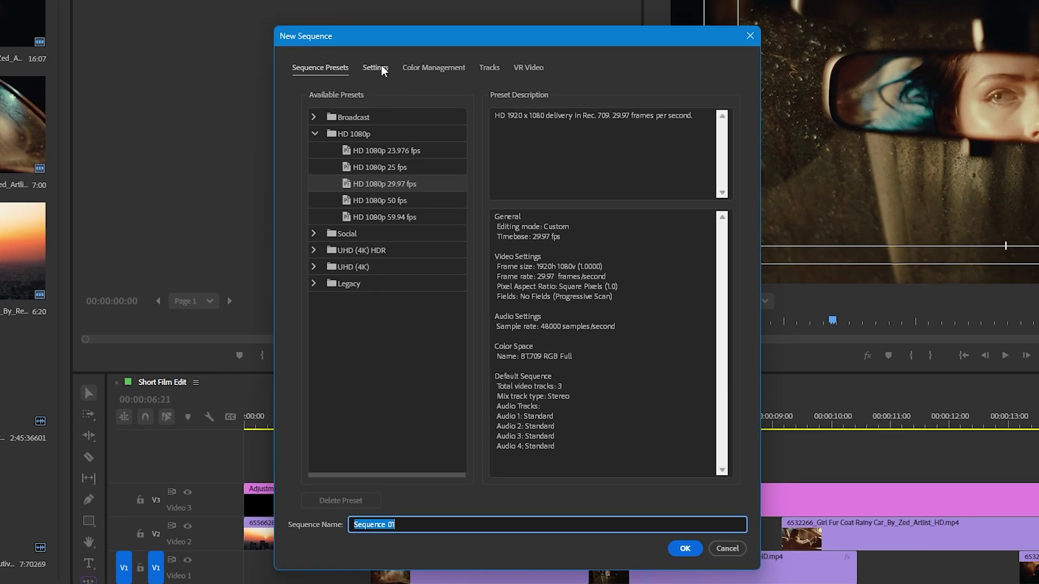
pyautogui.click(375, 68)
pyautogui.click(414, 121)
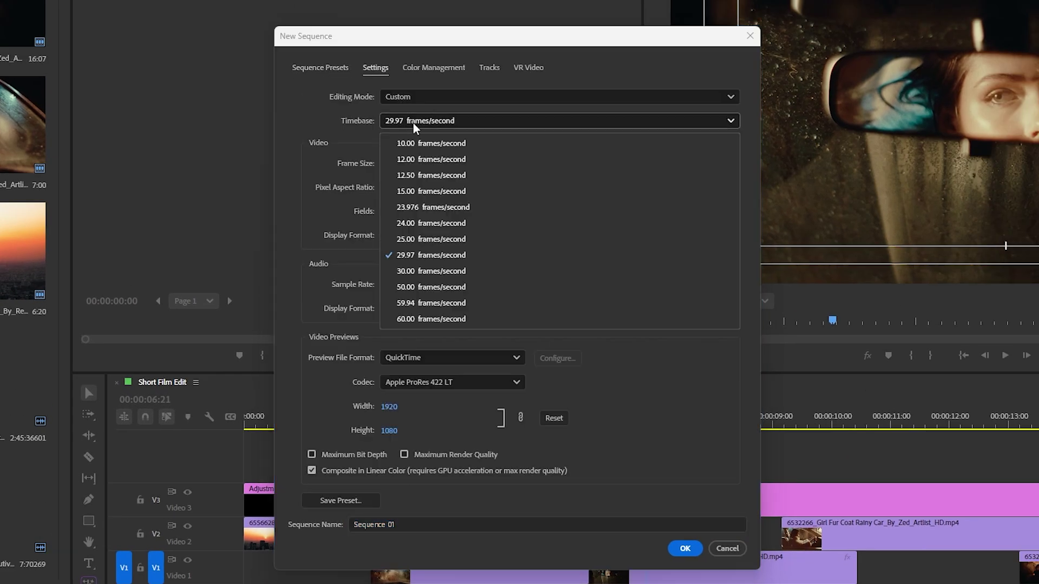
pyautogui.click(420, 238)
pyautogui.click(394, 161)
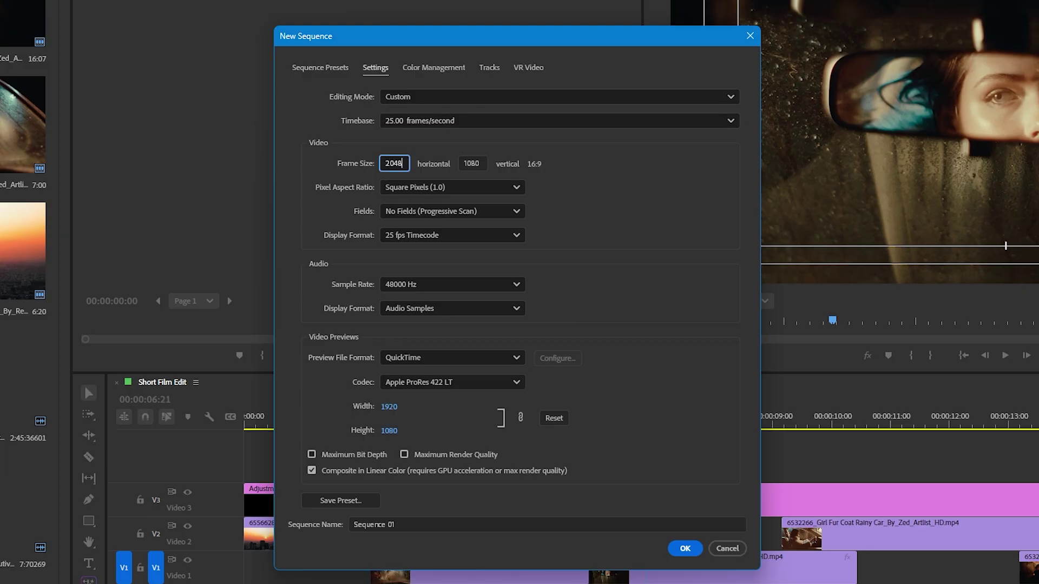
pyautogui.click(680, 556)
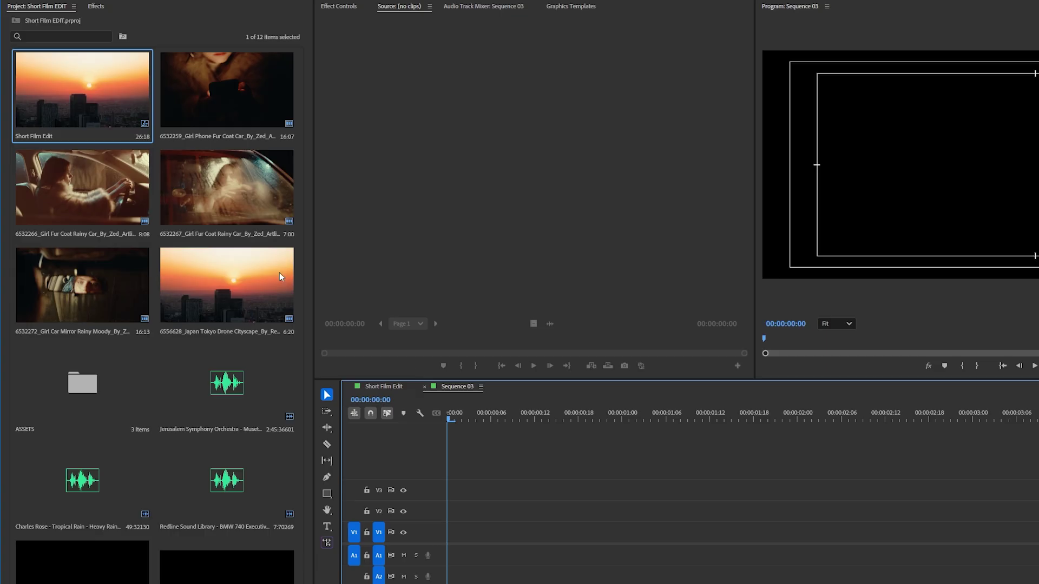
pyautogui.moveTo(27, 236); pyautogui.dragTo(234, 571)
pyautogui.moveTo(438, 531); pyautogui.dragTo(437, 528)
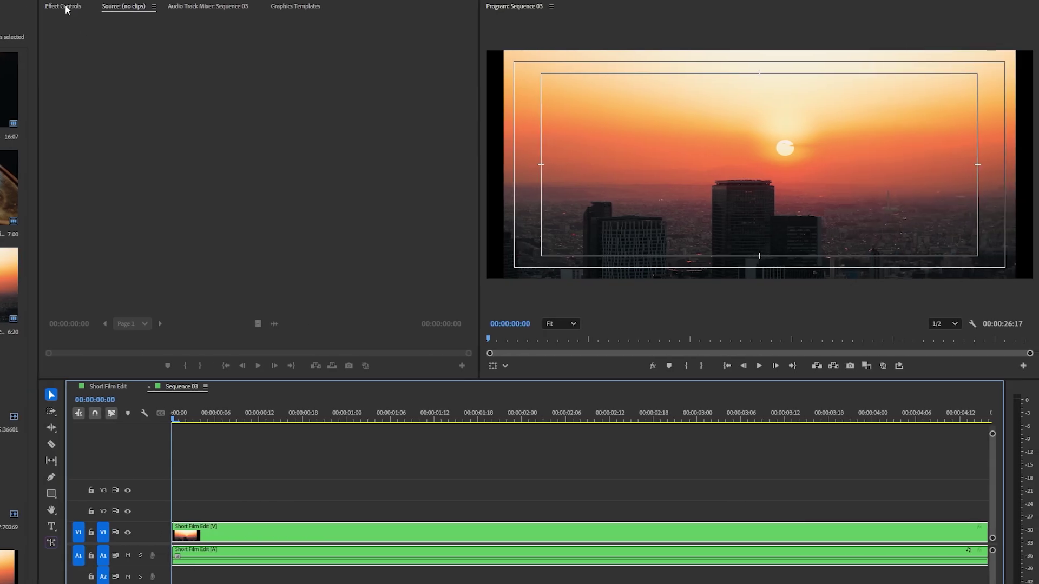
pyautogui.click(66, 7)
pyautogui.click(79, 49)
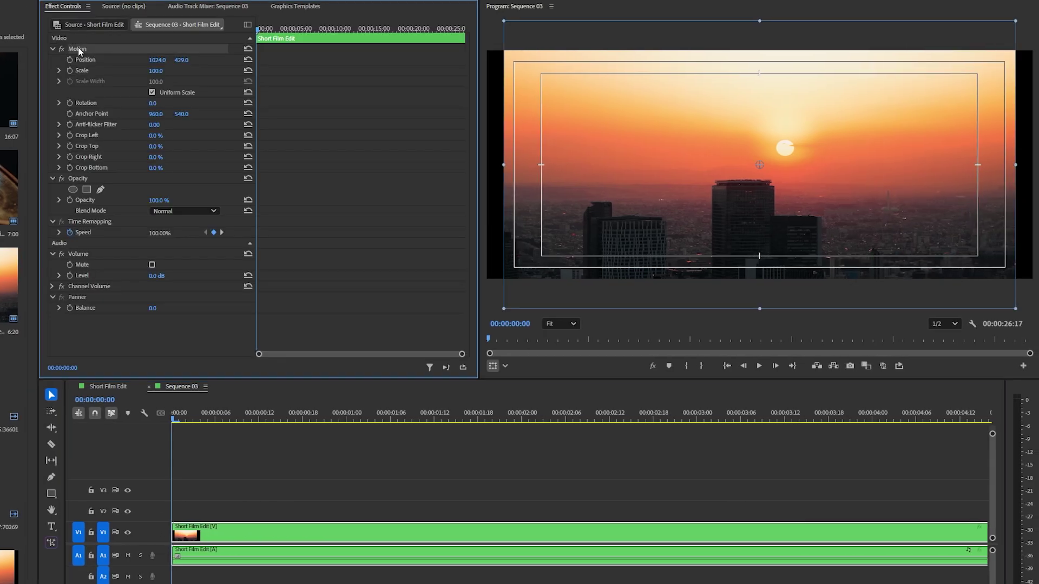
pyautogui.moveTo(503, 163); pyautogui.dragTo(485, 163)
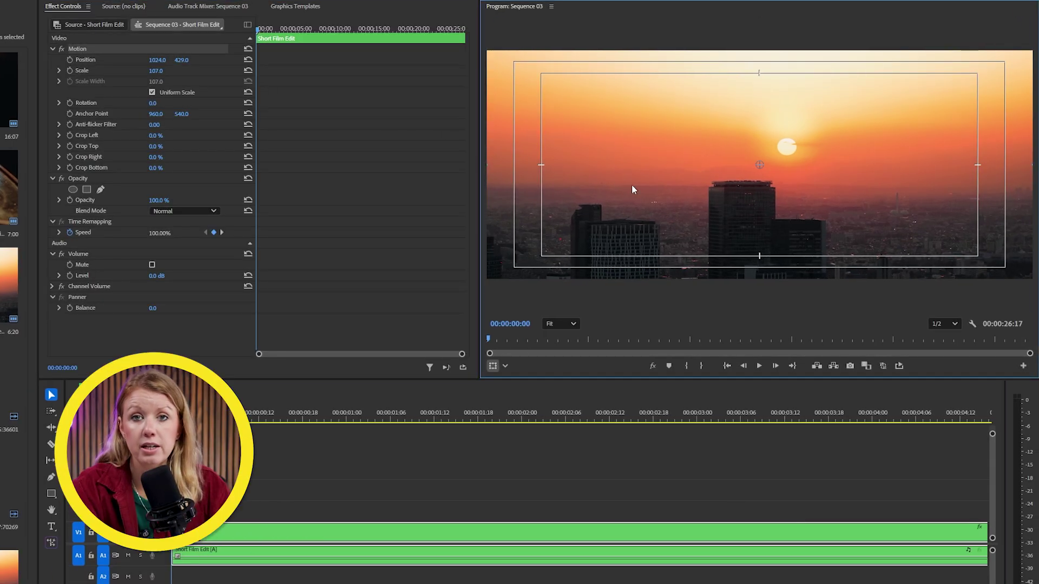
pyautogui.moveTo(631, 184); pyautogui.dragTo(609, 181)
pyautogui.hotkey('ctrl', 'z')
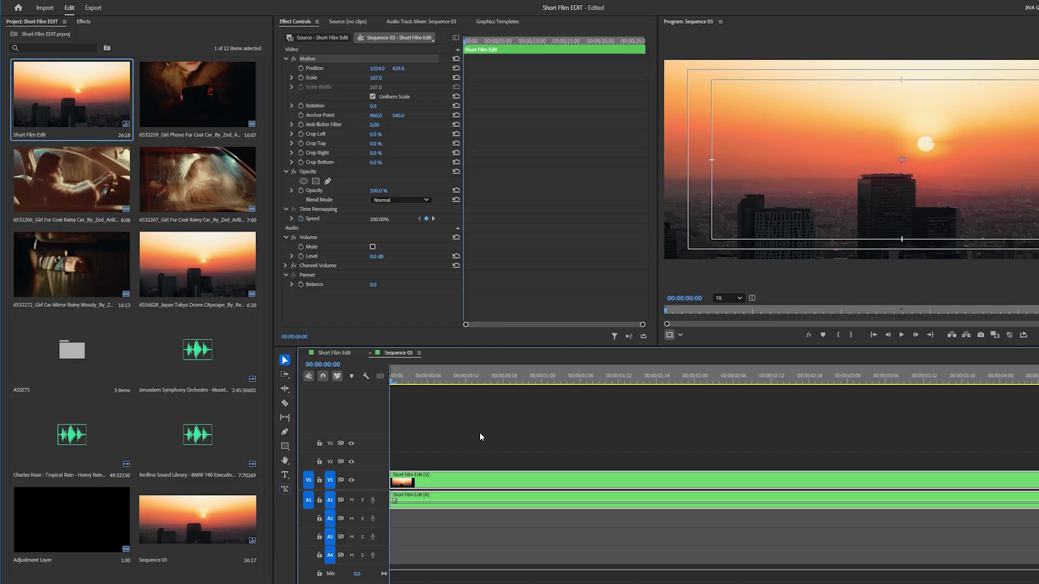
# Match the export to the source and set the audio sample size to 24 bit
pyautogui.hotkey('ctrl', 'm')
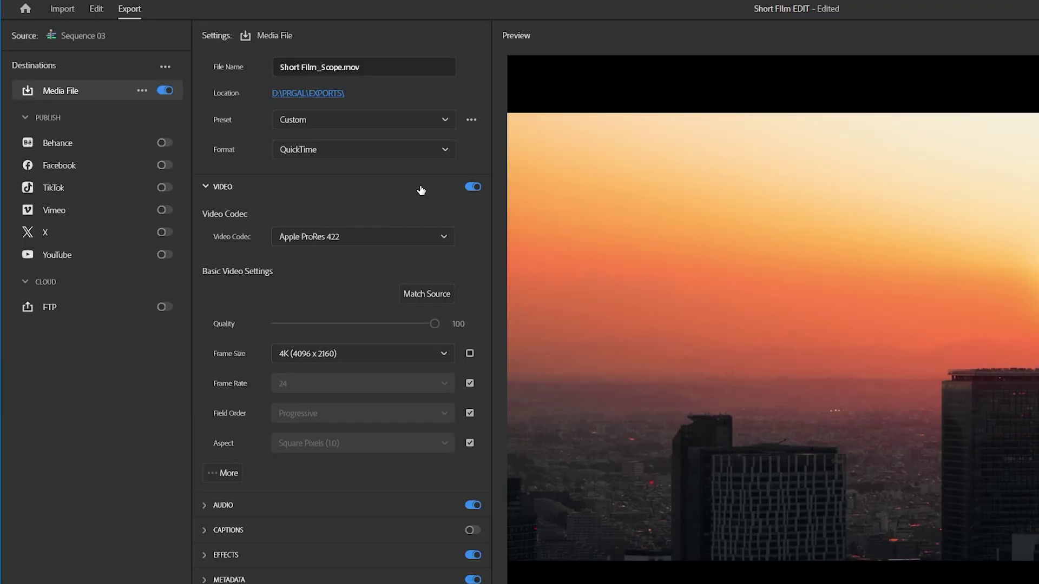
pyautogui.click(421, 295)
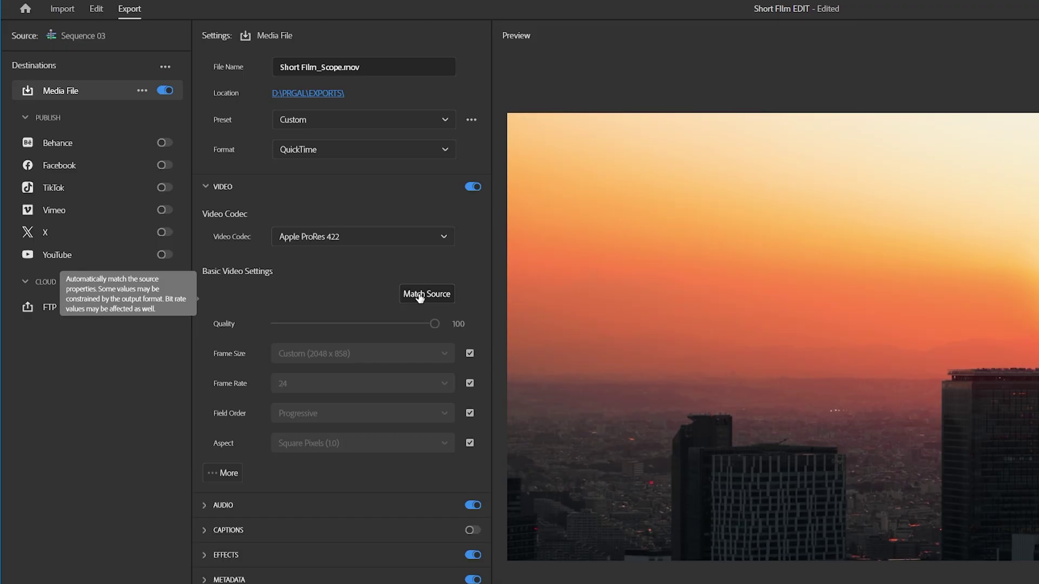
pyautogui.click(240, 504)
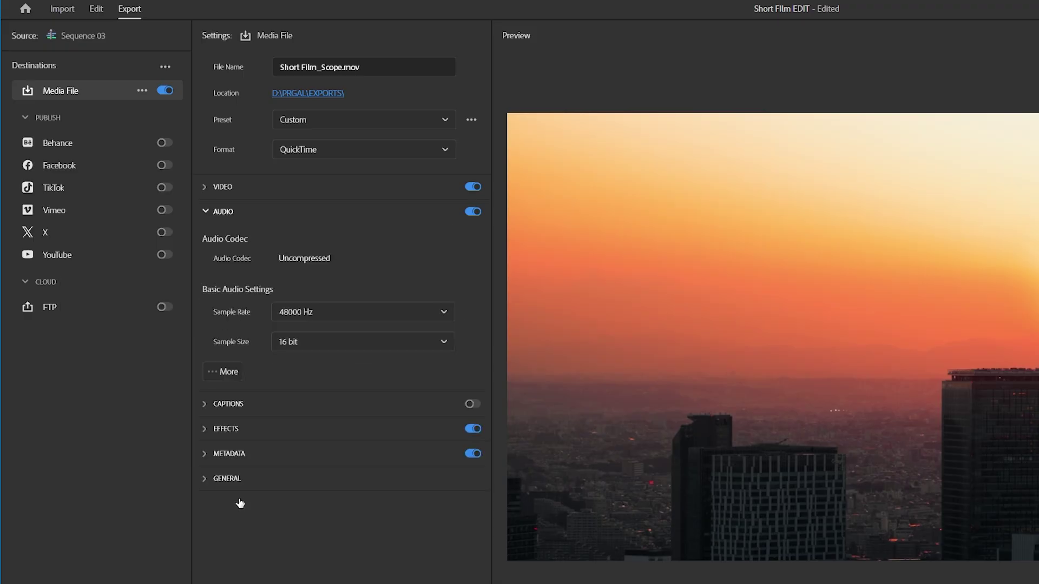
pyautogui.click(301, 343)
pyautogui.click(297, 406)
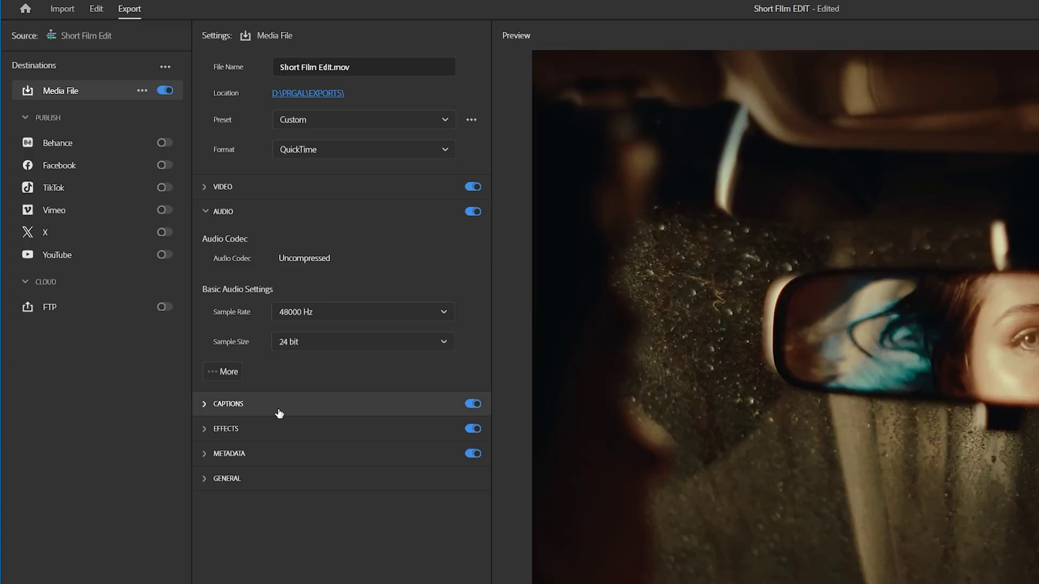
# Export captions as a separate sidecar file with SRT styling included
pyautogui.click(278, 410)
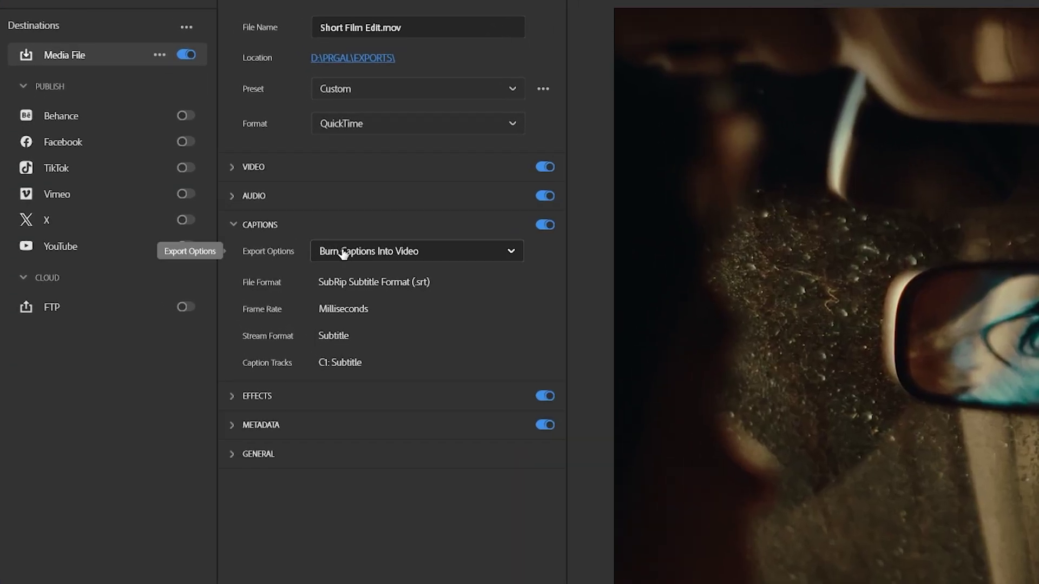
pyautogui.click(344, 253)
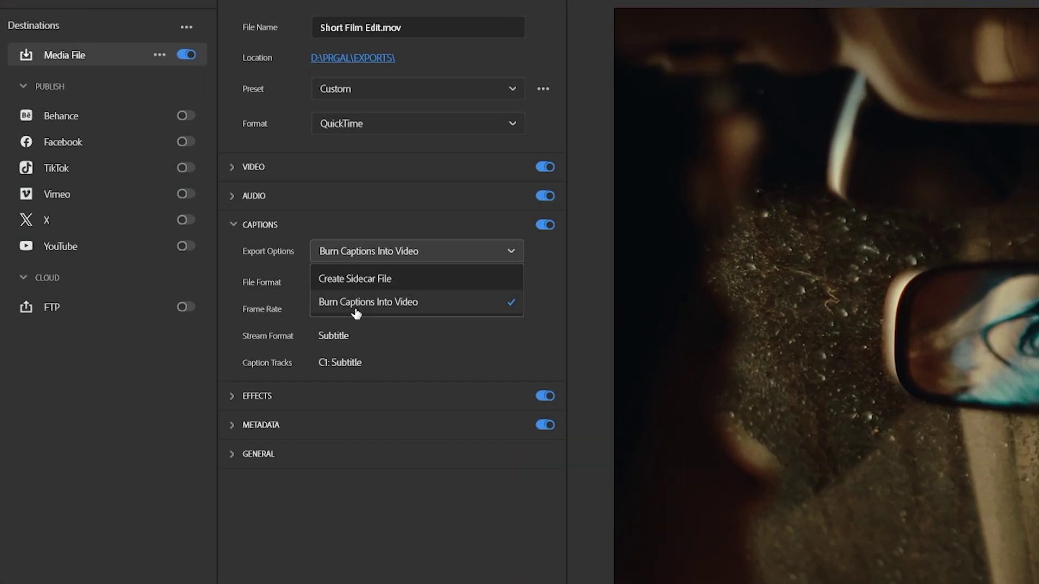
pyautogui.click(362, 280)
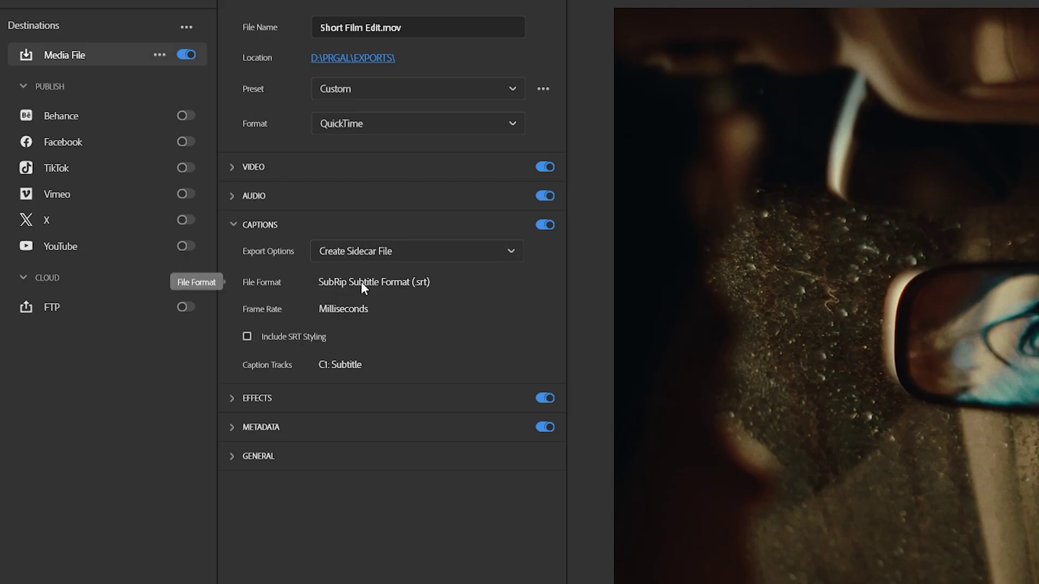
pyautogui.click(296, 336)
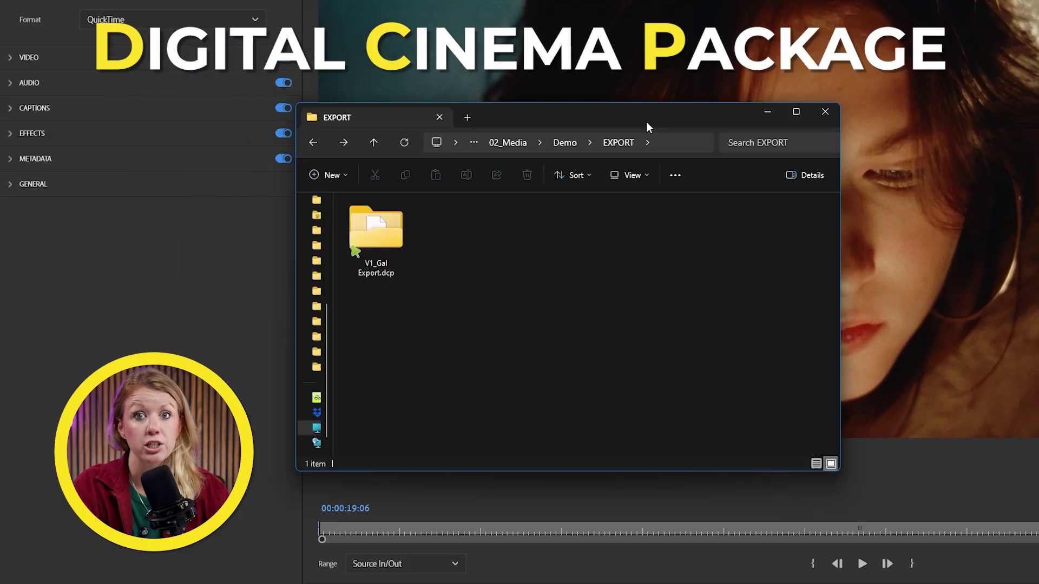
# Open the V1_Gal Export.dcp folder and select the XML files inside it
pyautogui.doubleClick(385, 251)
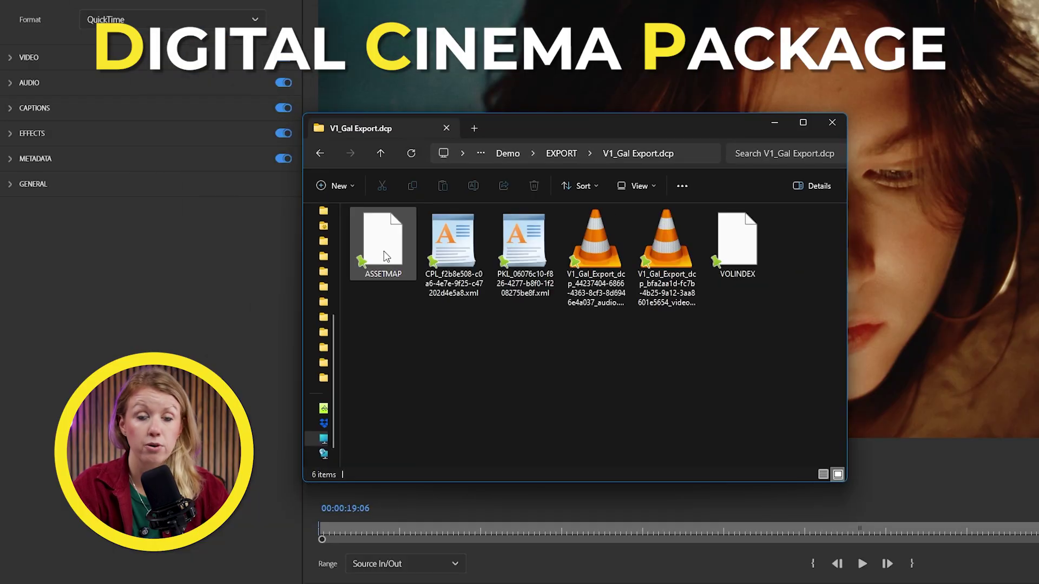
pyautogui.moveTo(368, 339); pyautogui.dragTo(543, 379)
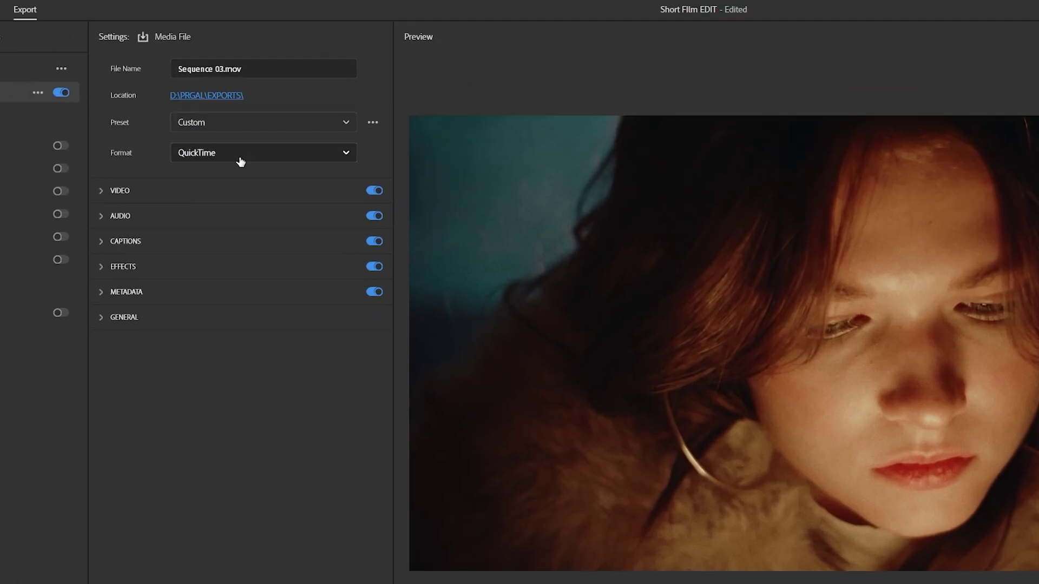
pyautogui.click(148, 21)
# Switch the export format to Wraptor DCP and reveal the advanced video settings
pyautogui.scroll(-4, 186, 147)
pyautogui.scroll(-4, 279, 284)
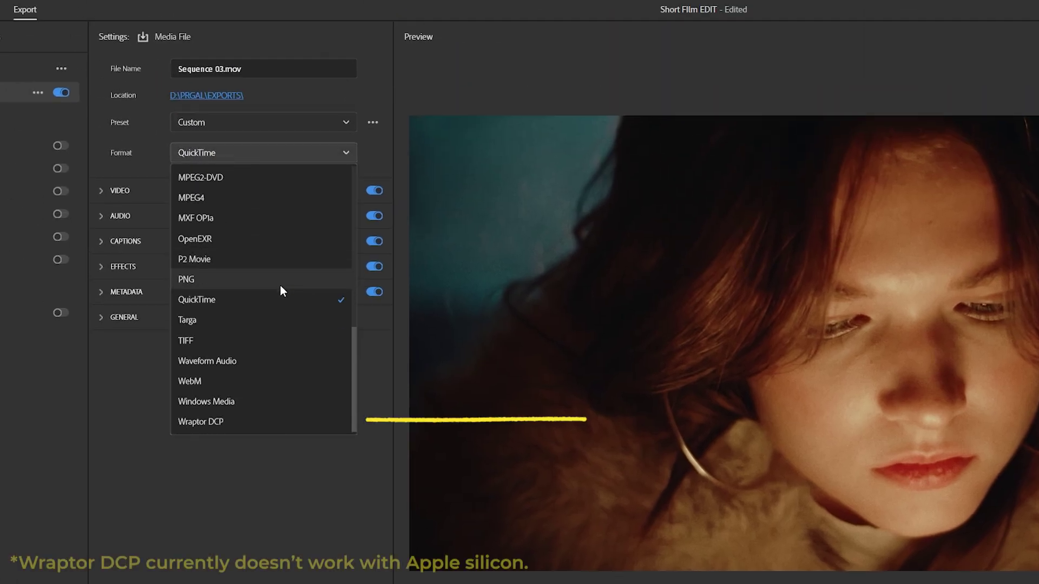
pyautogui.click(229, 423)
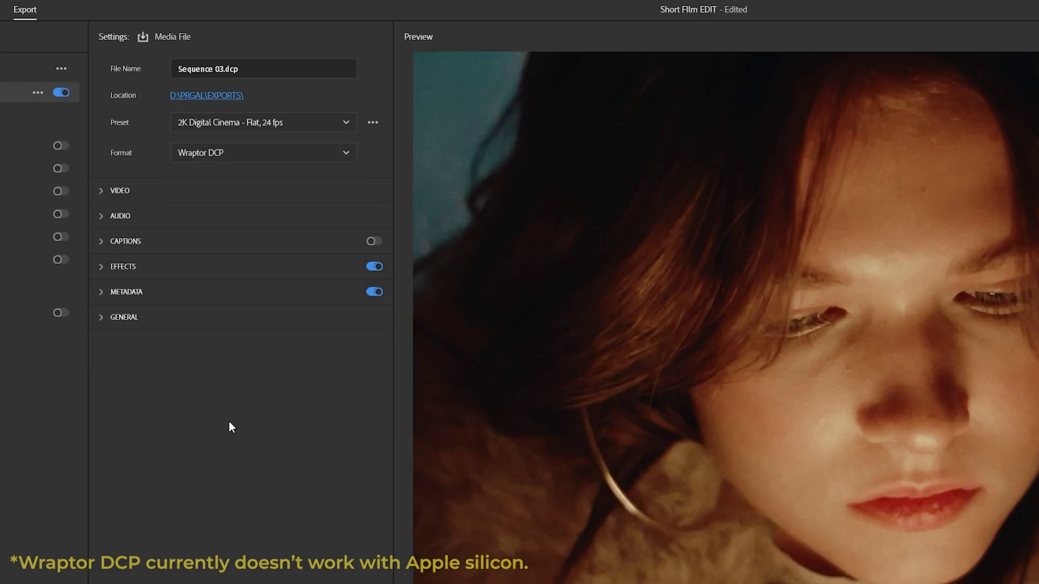
pyautogui.click(126, 196)
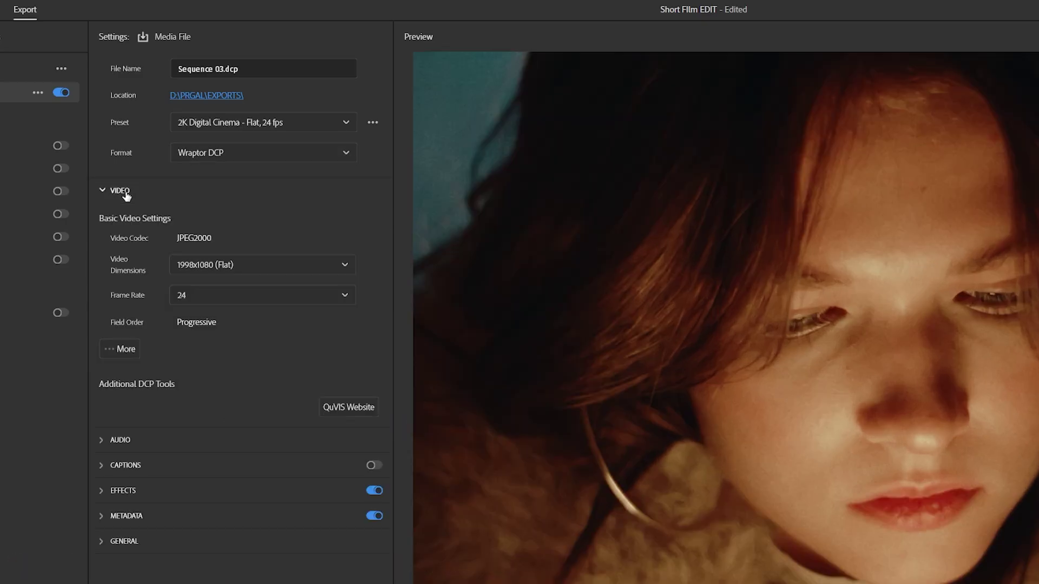
pyautogui.click(124, 351)
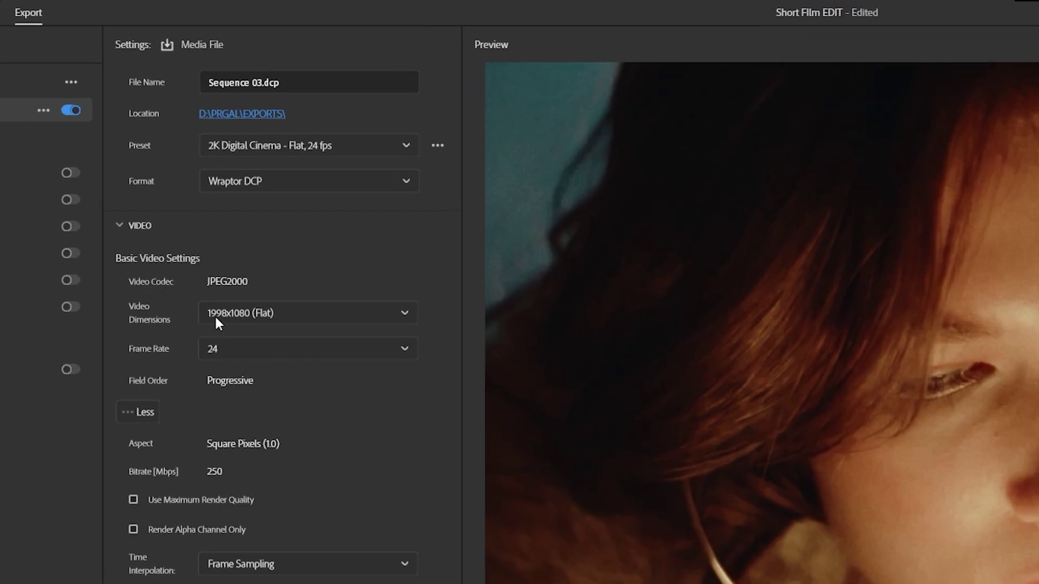
# Keep the frame rate at 24 and set video dimensions to 2048x858 (Scope)
pyautogui.click(209, 266)
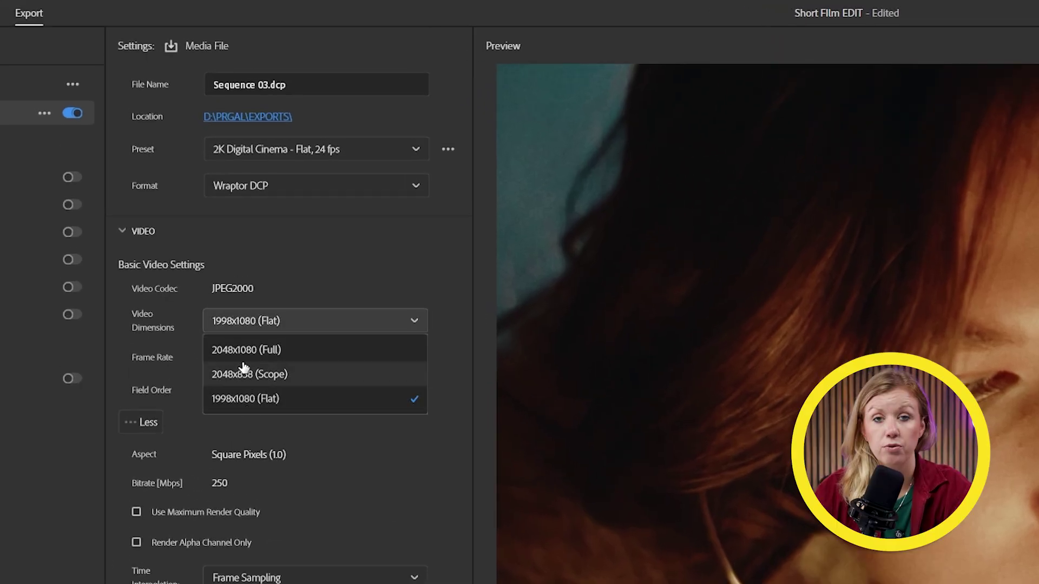
pyautogui.click(262, 294)
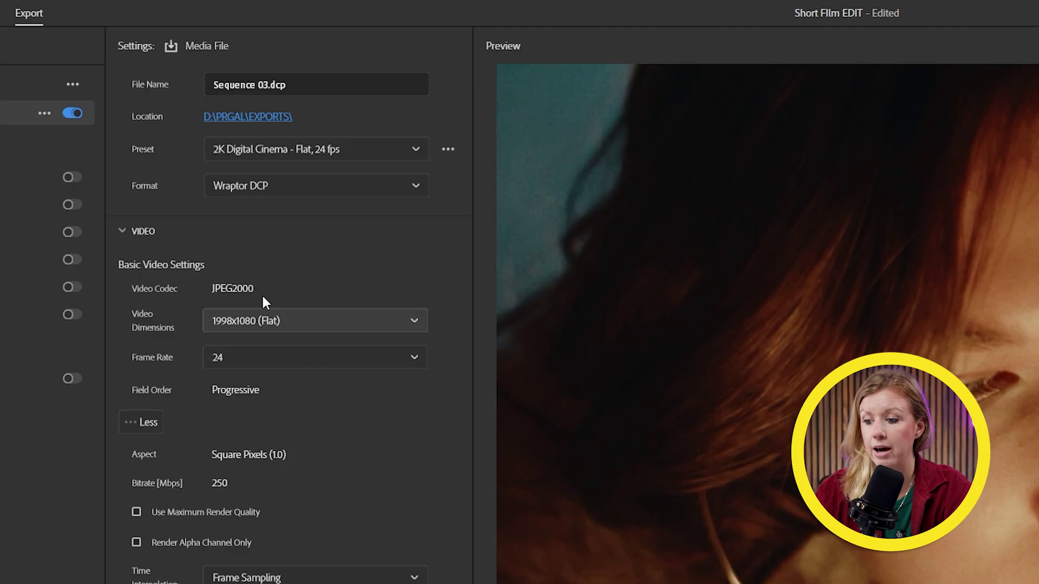
pyautogui.click(248, 358)
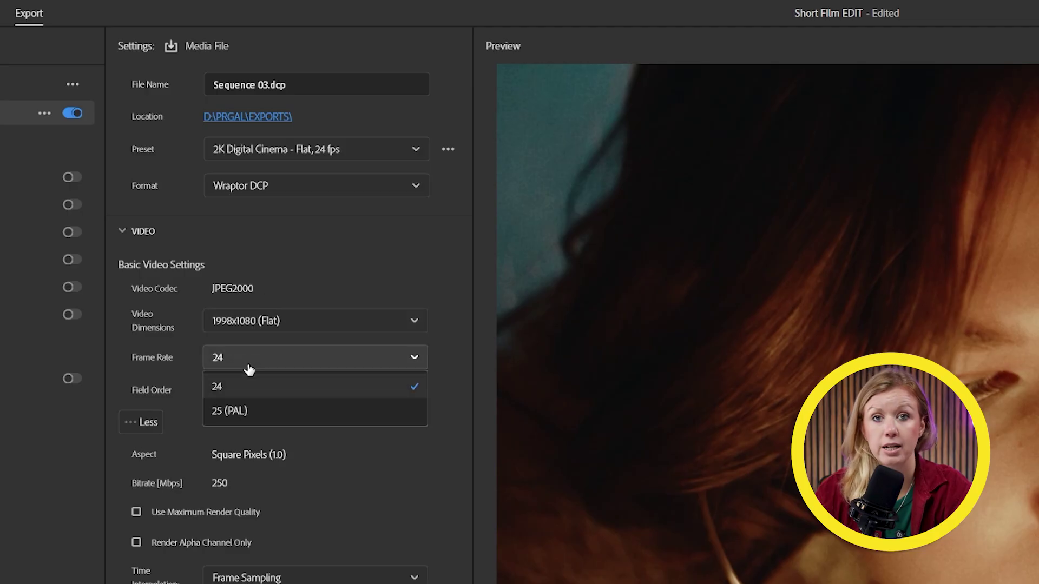
pyautogui.click(278, 439)
pyautogui.scroll(-3, 311, 424)
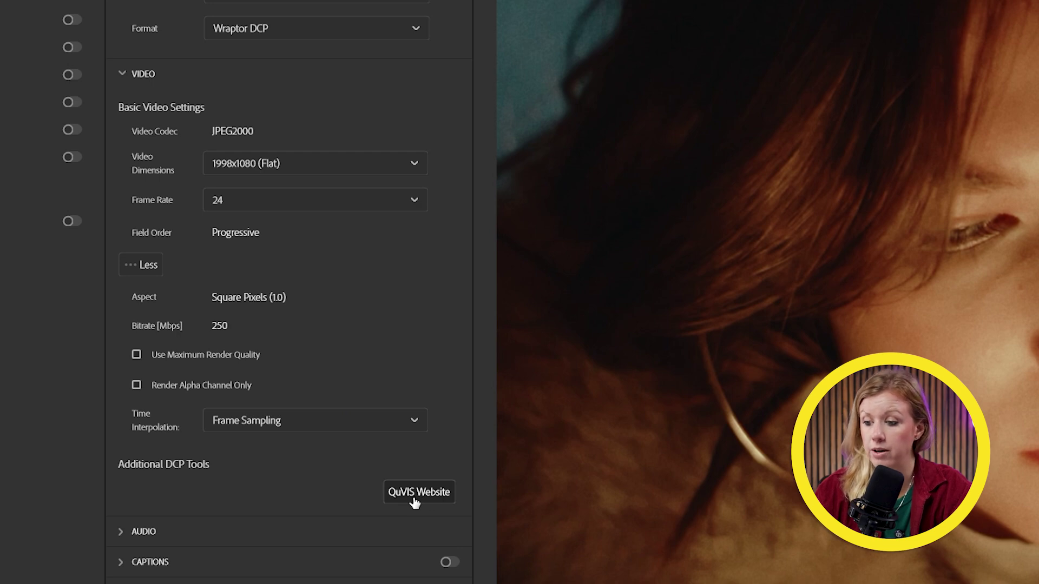
pyautogui.click(276, 166)
pyautogui.click(278, 226)
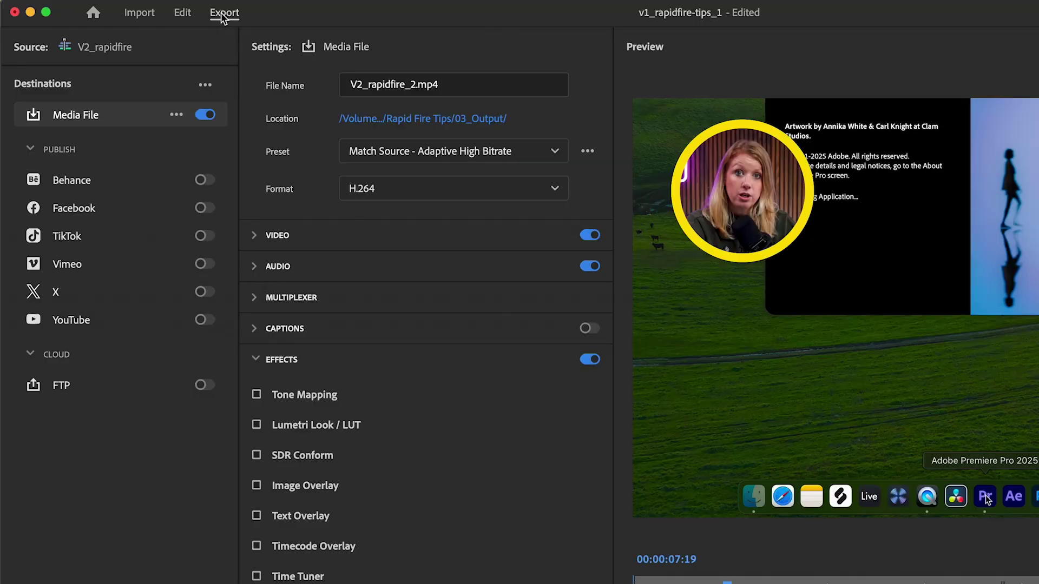
# Make the V2_rapidfire export a QuickTime file with the Apple ProRes 422 video codec
pyautogui.click(361, 195)
pyautogui.scroll(-5, 448, 430)
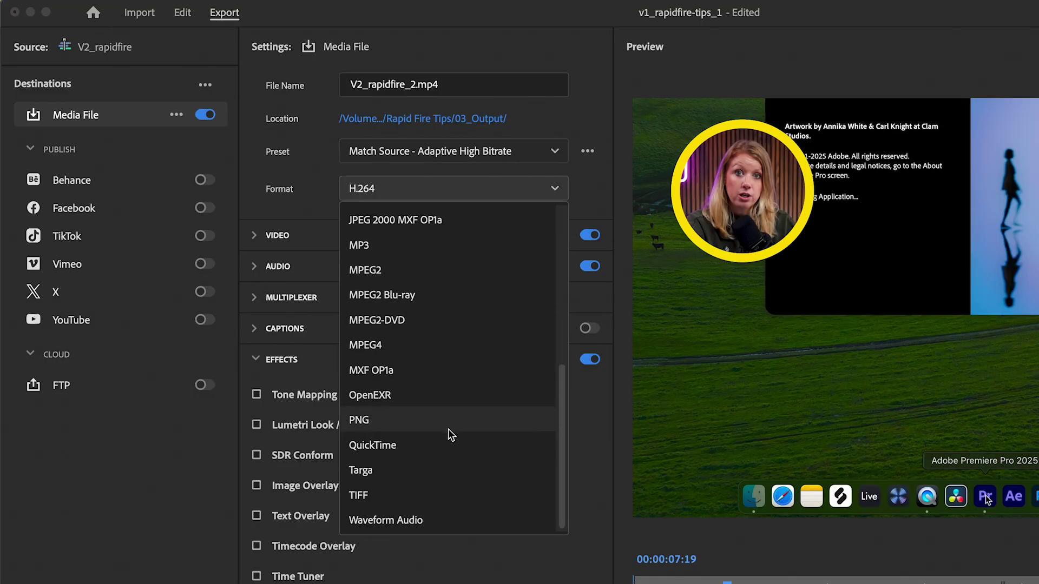
pyautogui.click(373, 445)
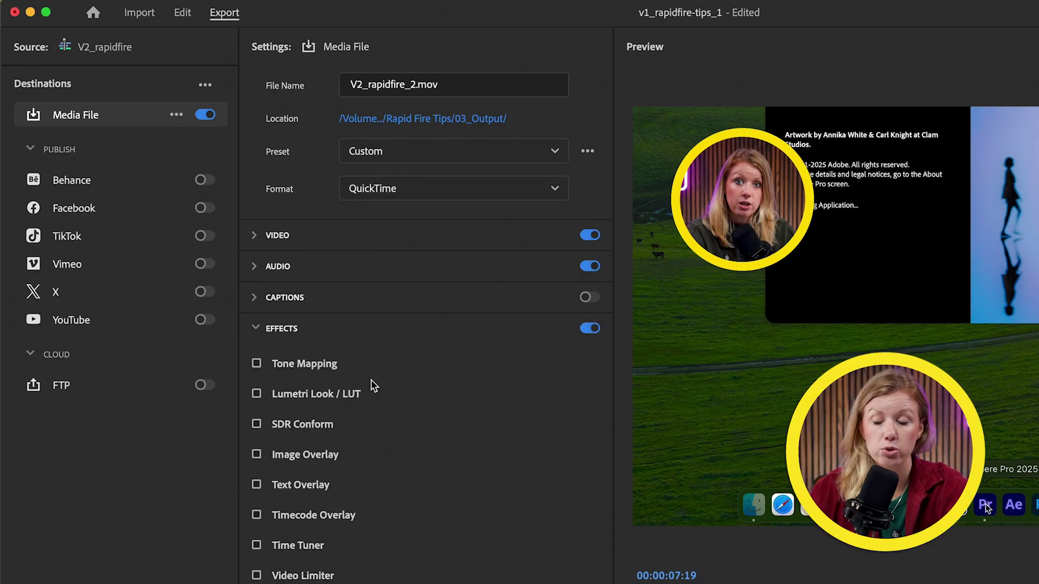
pyautogui.click(304, 235)
pyautogui.click(413, 303)
pyautogui.click(422, 352)
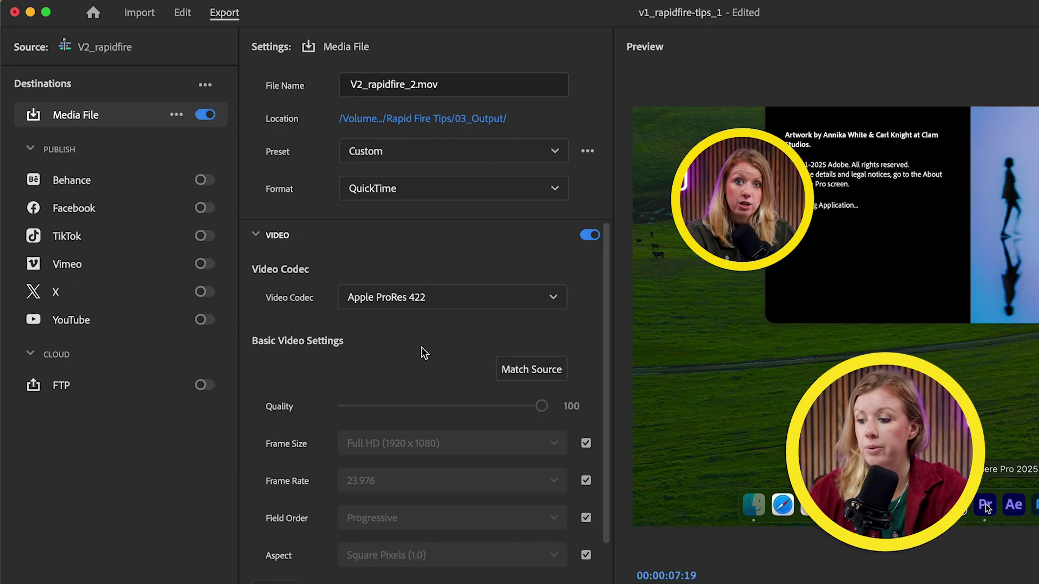
pyautogui.click(385, 190)
pyautogui.scroll(1, 441, 262)
# Change the export format to MXF OP1a
pyautogui.scroll(-3, 450, 340)
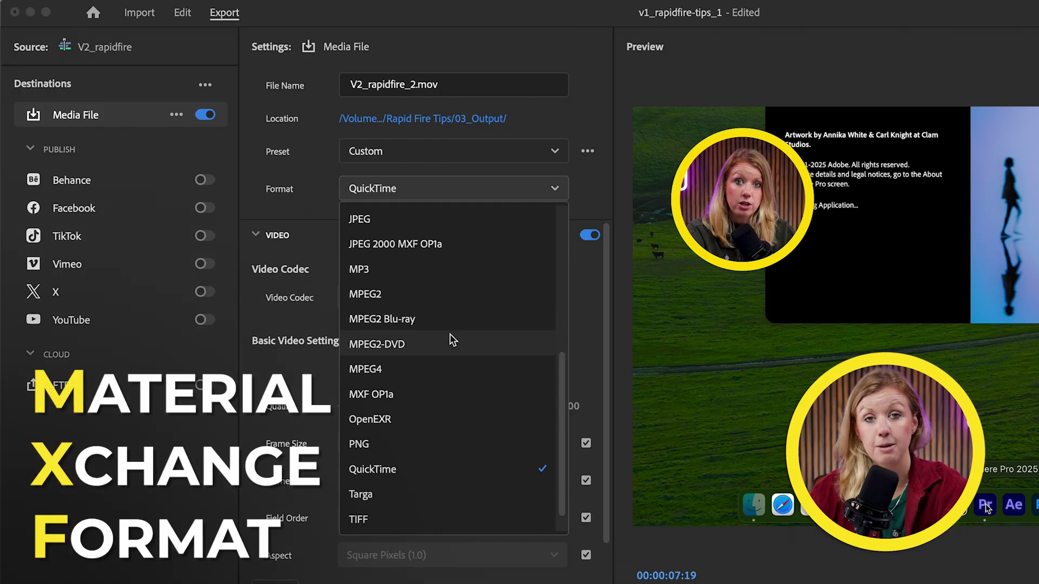
pyautogui.scroll(-1, 450, 334)
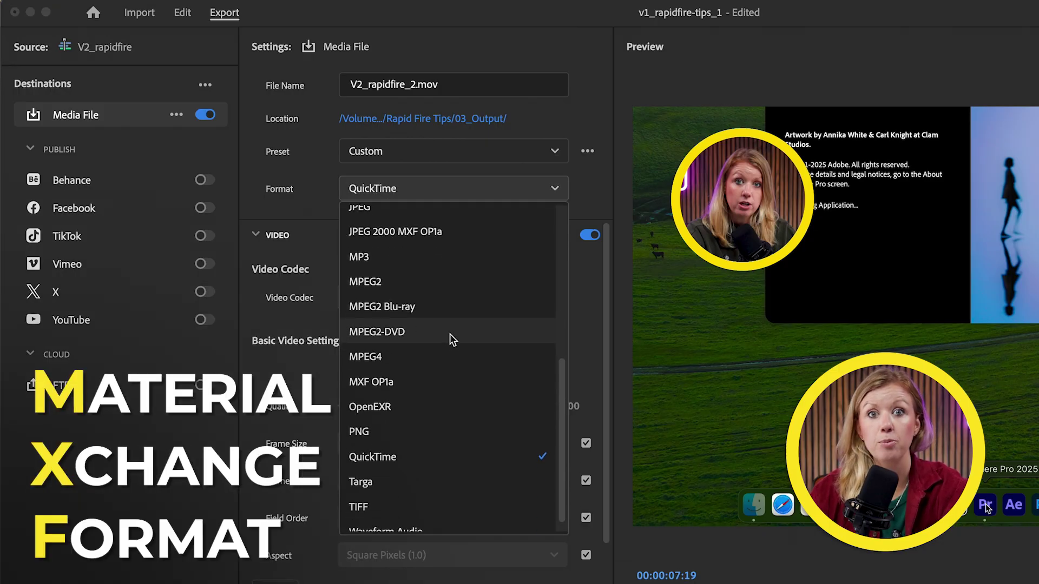
pyautogui.click(421, 383)
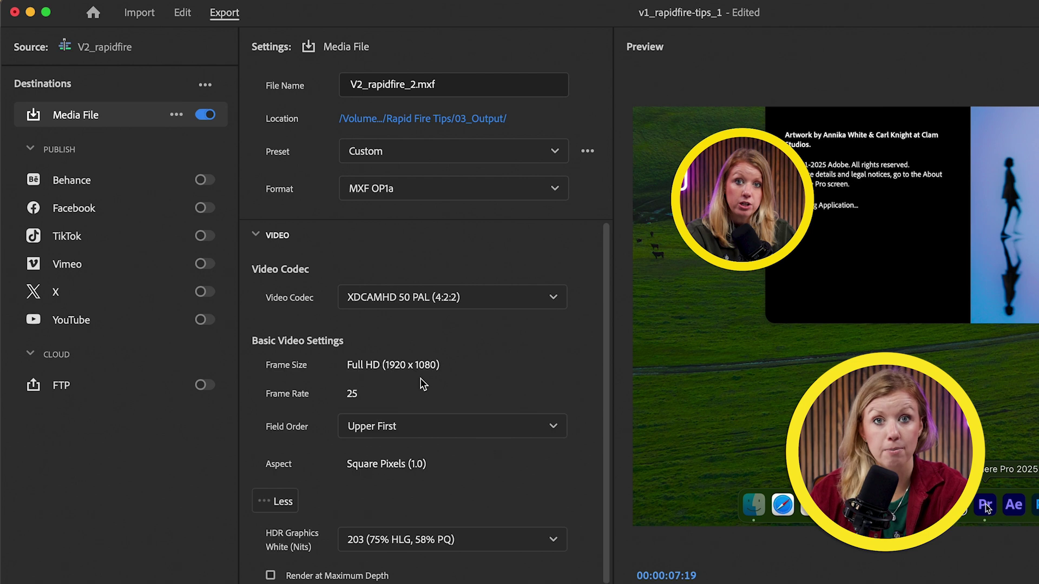
# Pick the XDCAMHD 50 codec, trying NTSC (4:2:2) and ending on PAL (4:2:2)
pyautogui.click(422, 297)
pyautogui.scroll(-10, 441, 394)
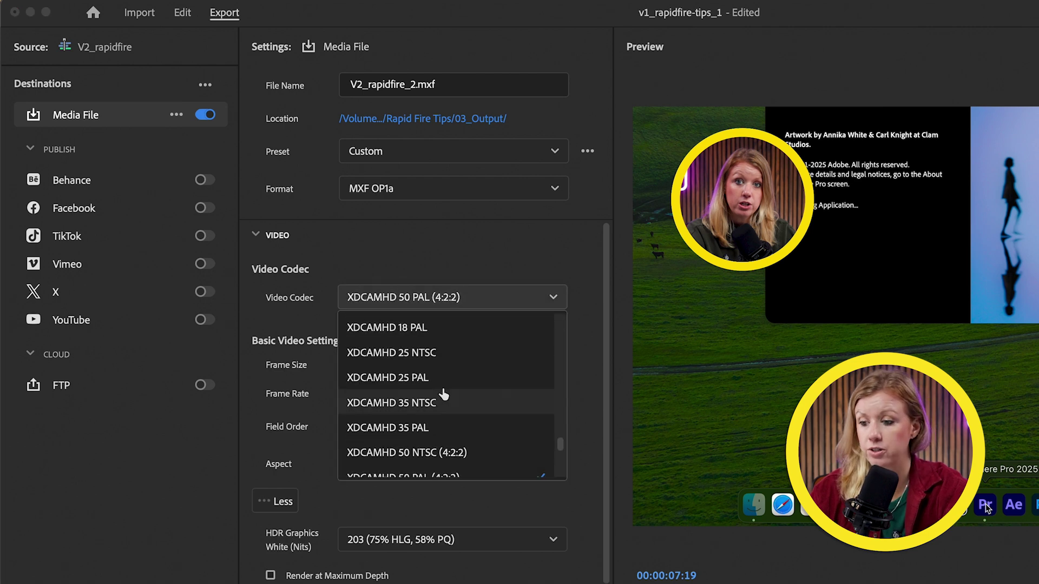
pyautogui.scroll(8, 443, 388)
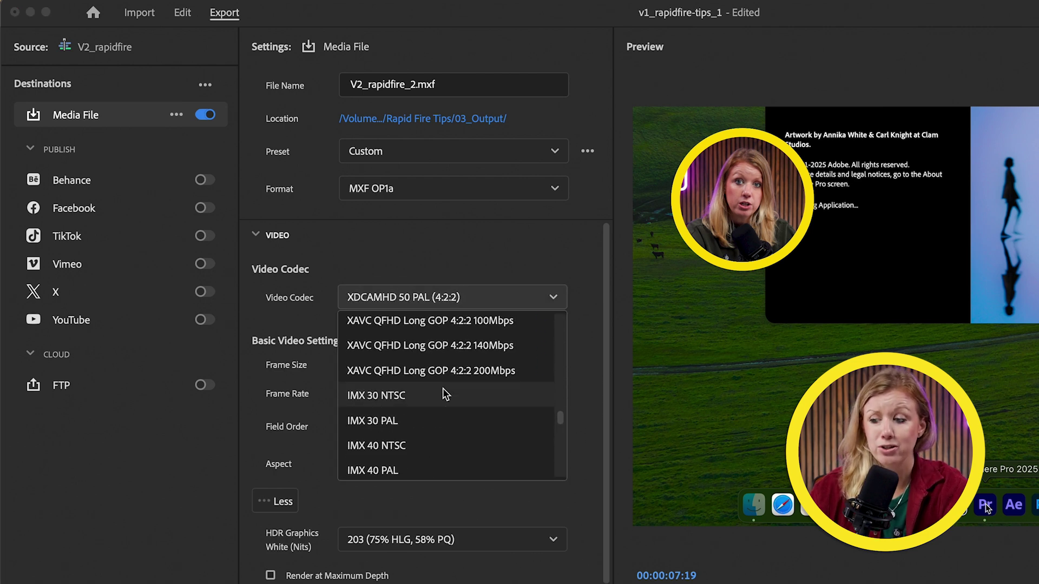
pyautogui.scroll(-5, 443, 388)
pyautogui.scroll(-2, 442, 388)
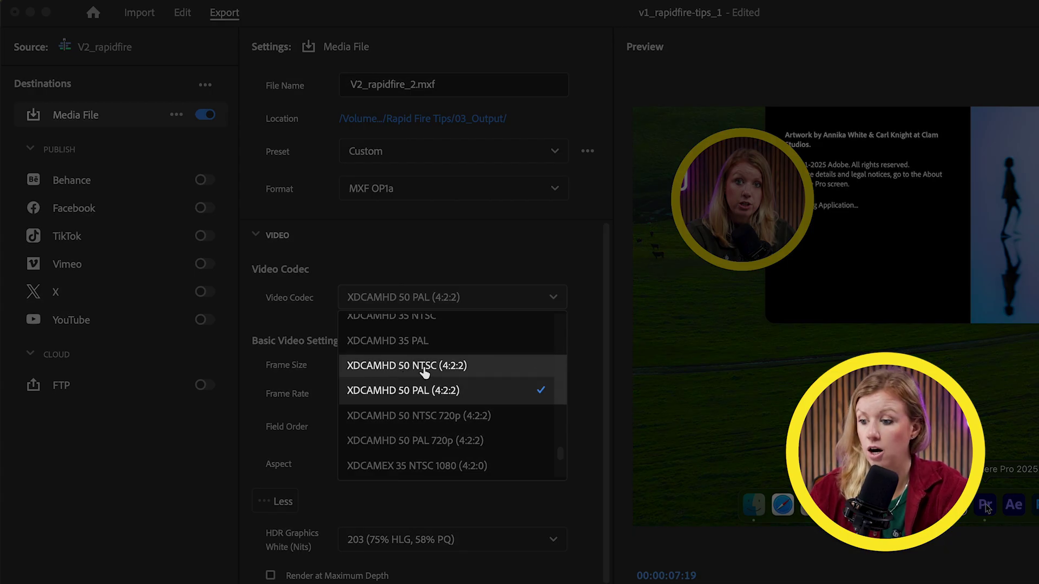
pyautogui.click(443, 366)
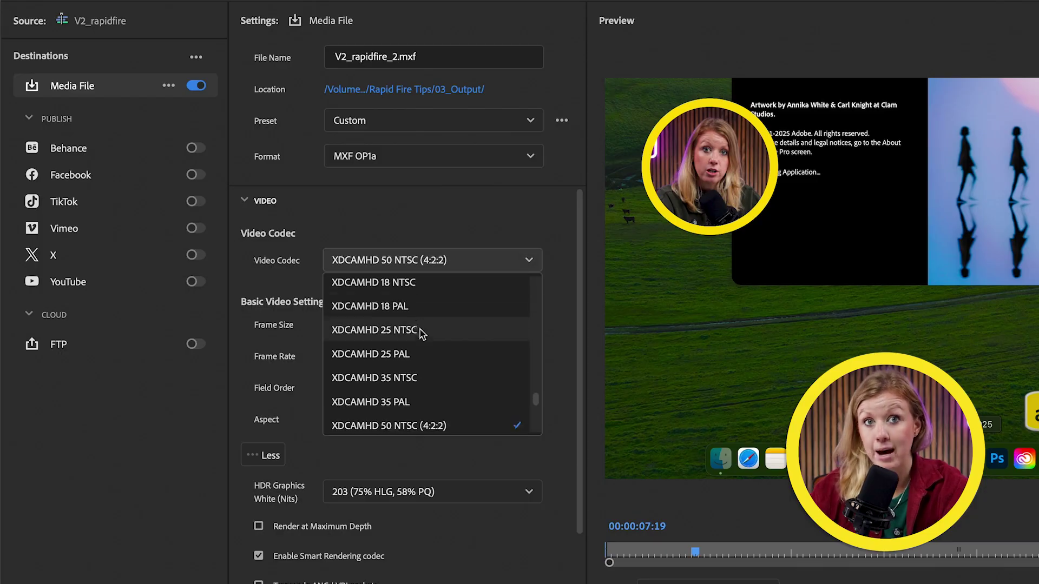
pyautogui.click(421, 414)
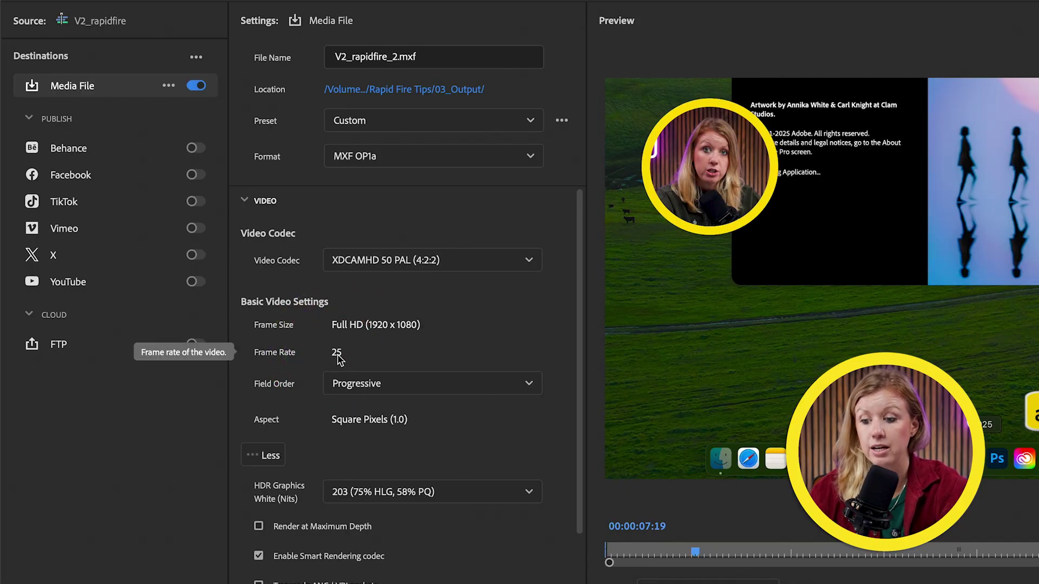
# Set the codec to XDCAMHD 50 NTSC (4:2:2) with a 23.976 frame rate
pyautogui.click(408, 262)
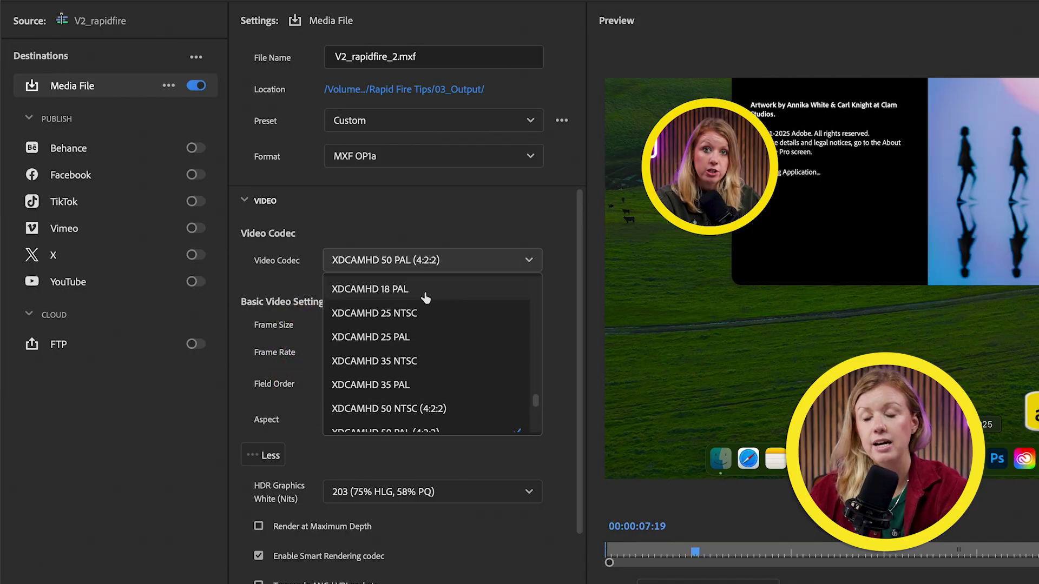
pyautogui.scroll(-1, 433, 368)
pyautogui.click(432, 395)
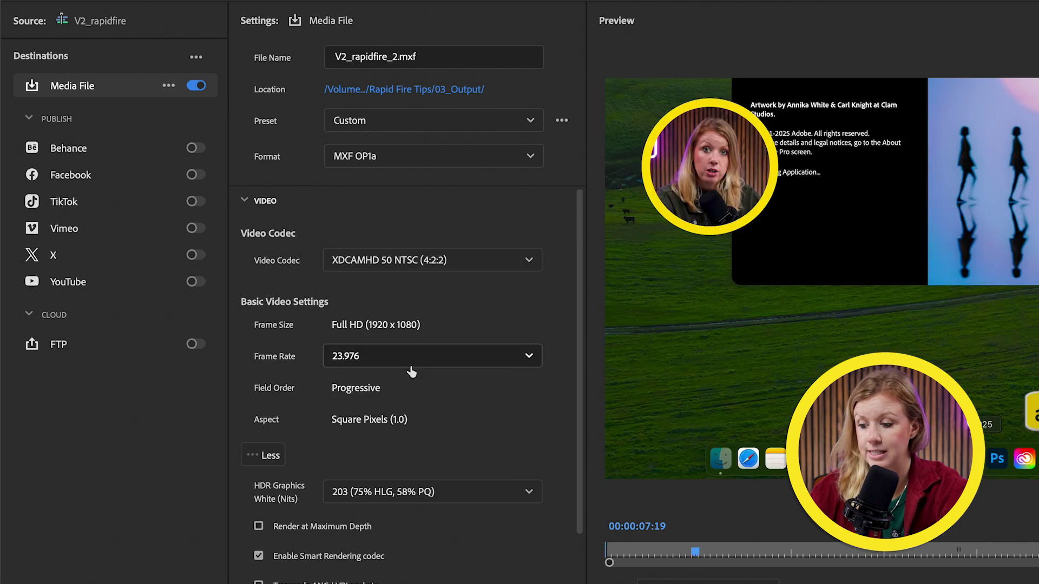
pyautogui.click(414, 361)
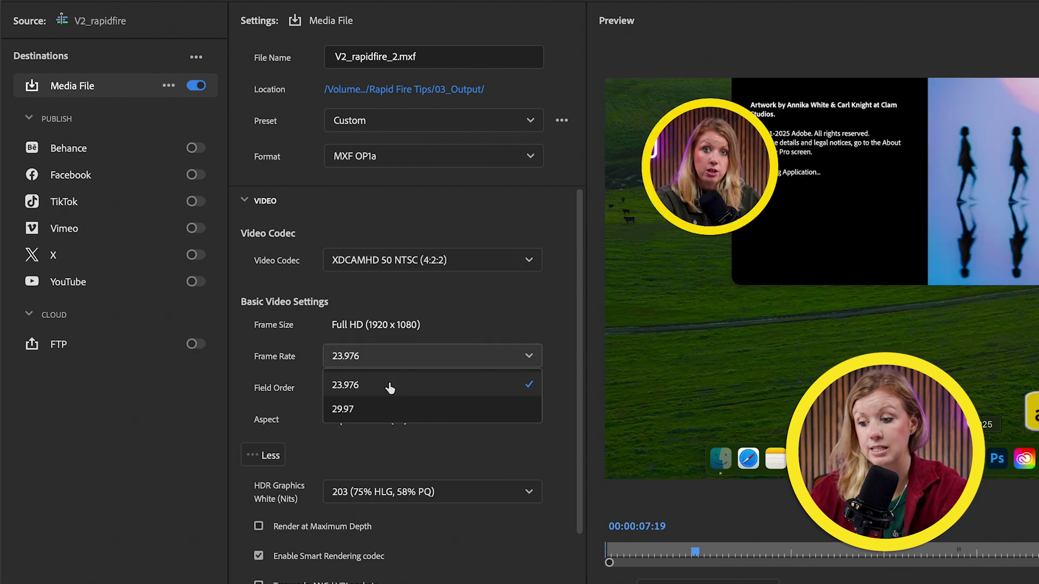
pyautogui.click(381, 414)
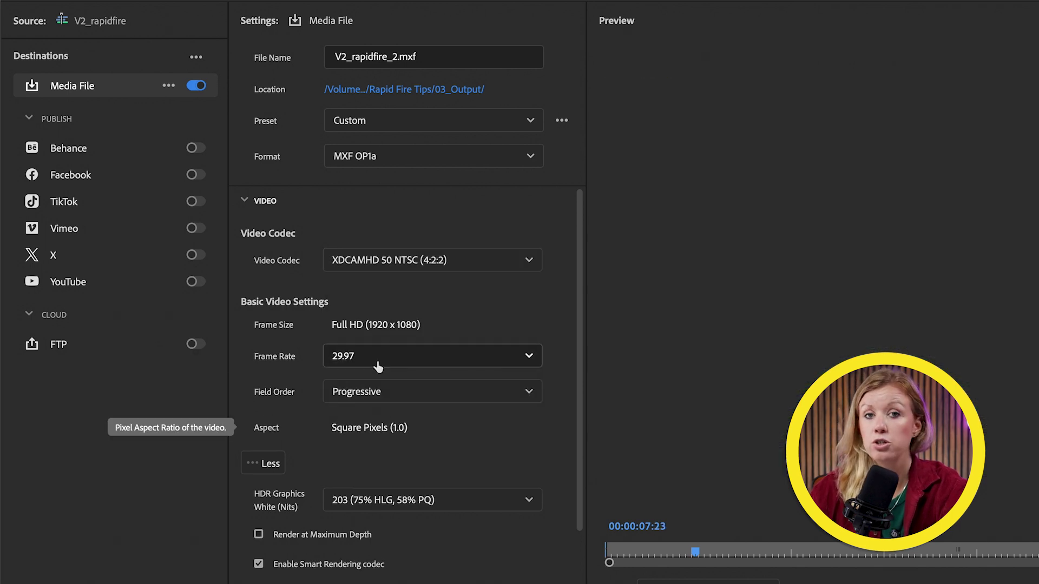
pyautogui.click(379, 357)
pyautogui.click(373, 386)
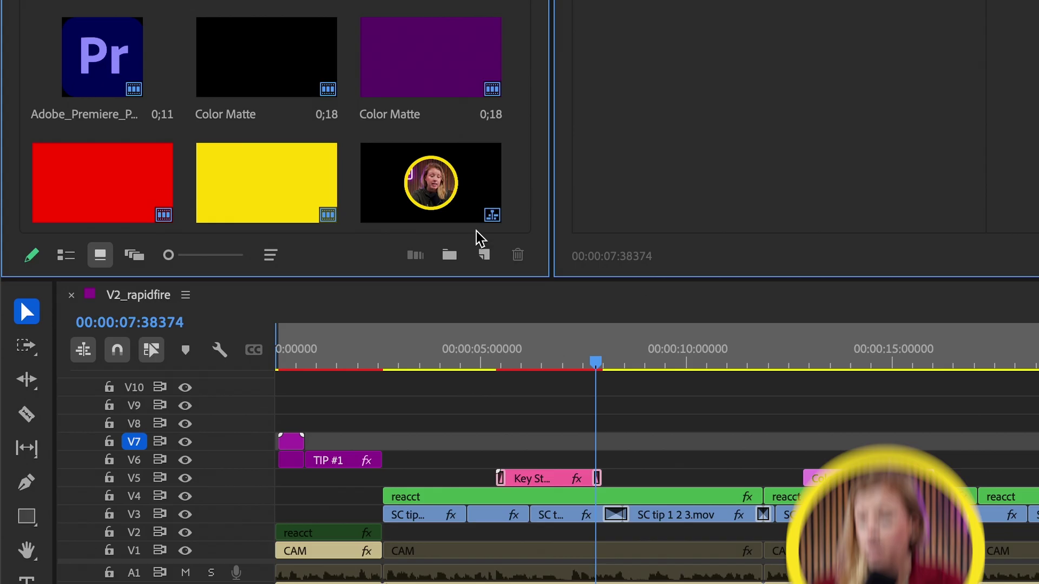
pyautogui.click(483, 255)
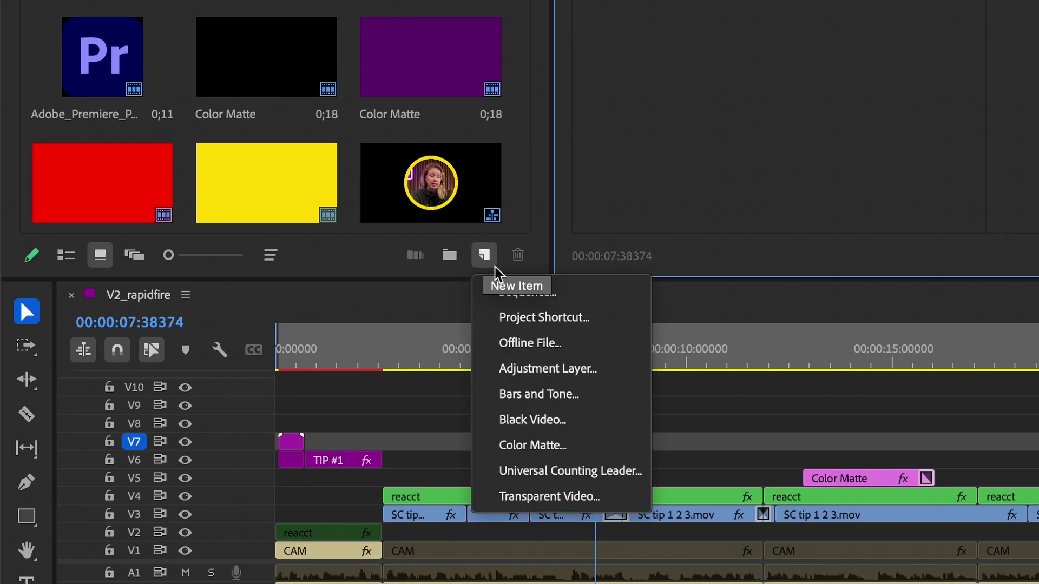
# Create an HD 1080p 29.97 fps sequence and place V2_rapidfire on it
pyautogui.click(506, 293)
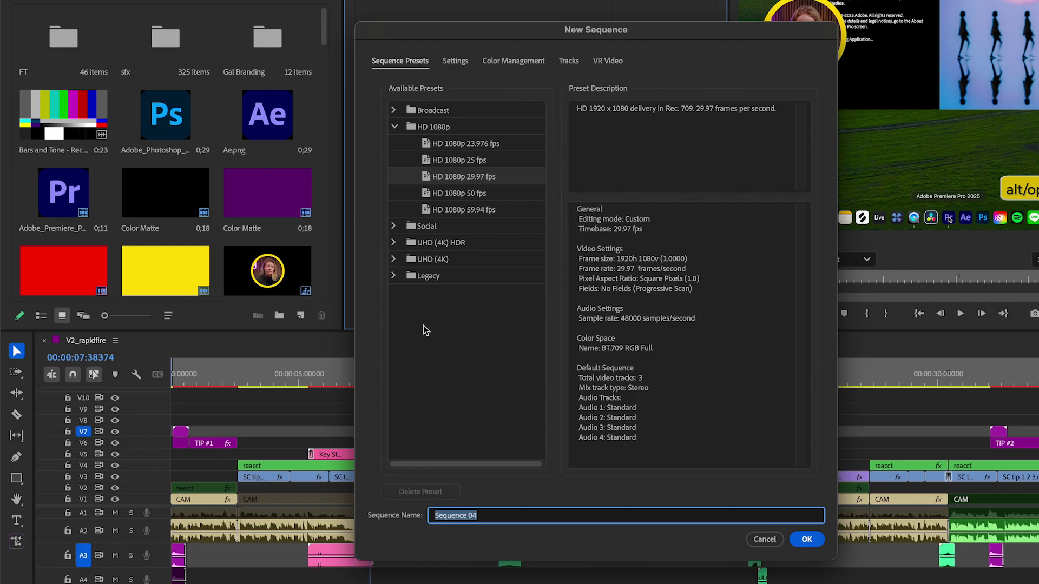
pyautogui.click(476, 183)
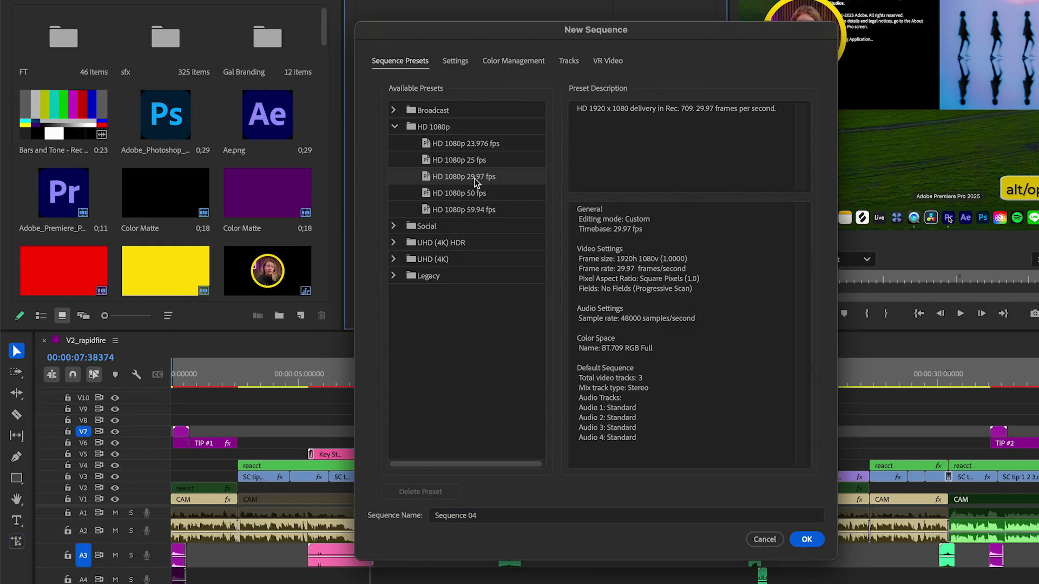
pyautogui.click(807, 540)
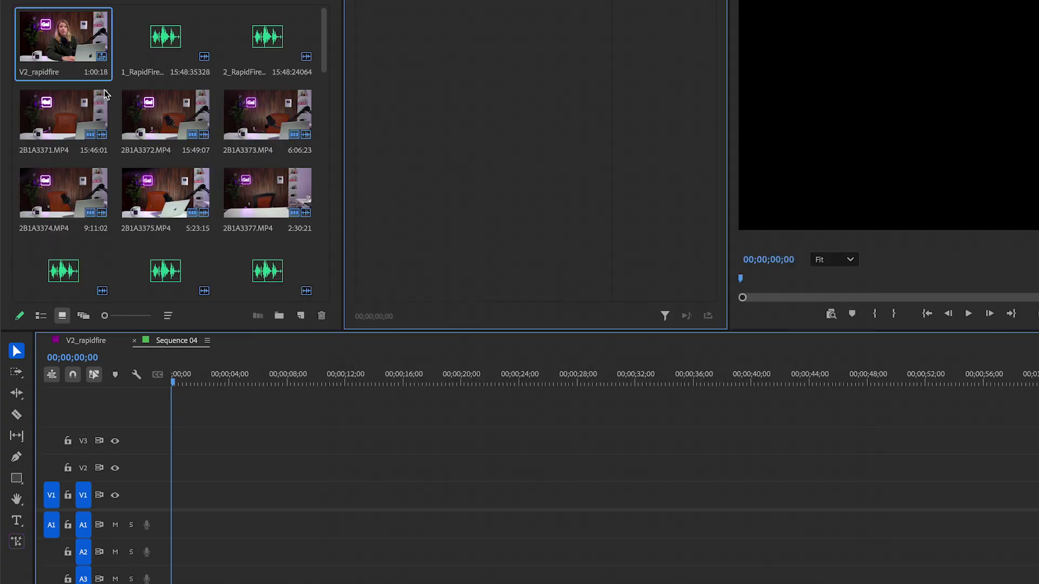
pyautogui.moveTo(64, 38); pyautogui.dragTo(178, 501)
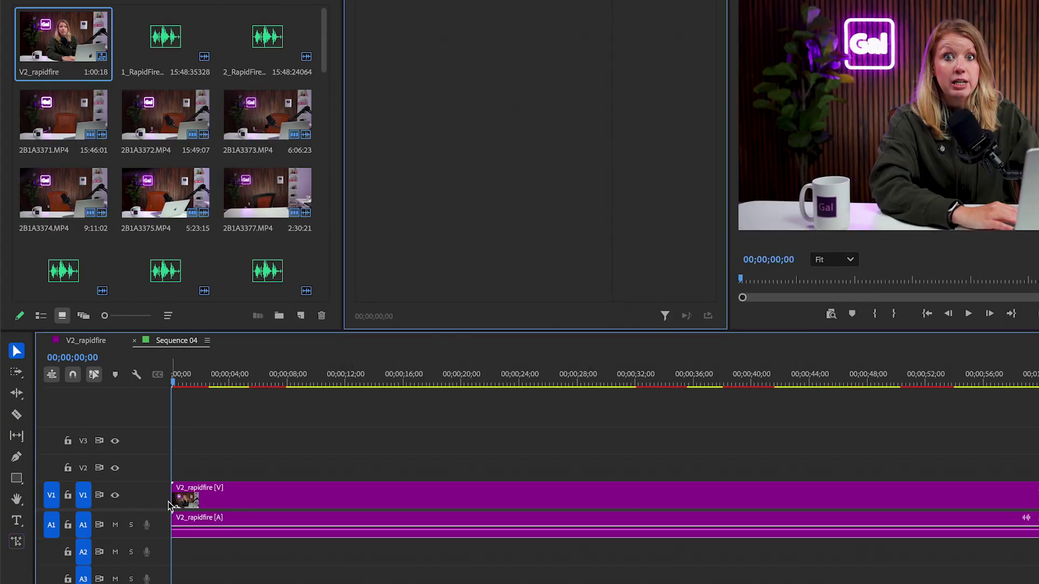
# Export as MXF OP1a, XDCAMHD 50 NTSC (4:2:2) at 23.976, rendering at maximum depth
pyautogui.click(371, 163)
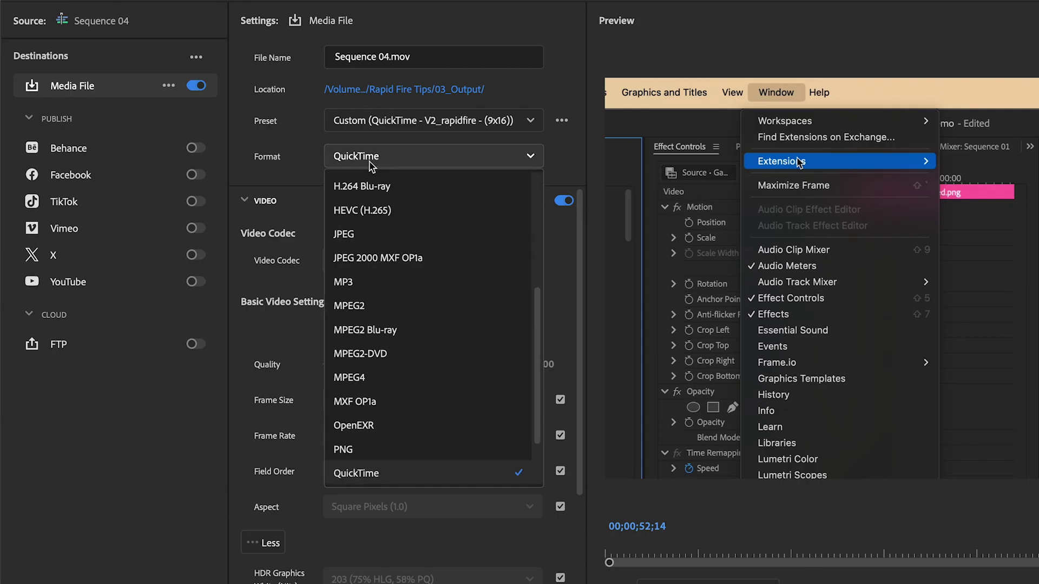
pyautogui.click(459, 401)
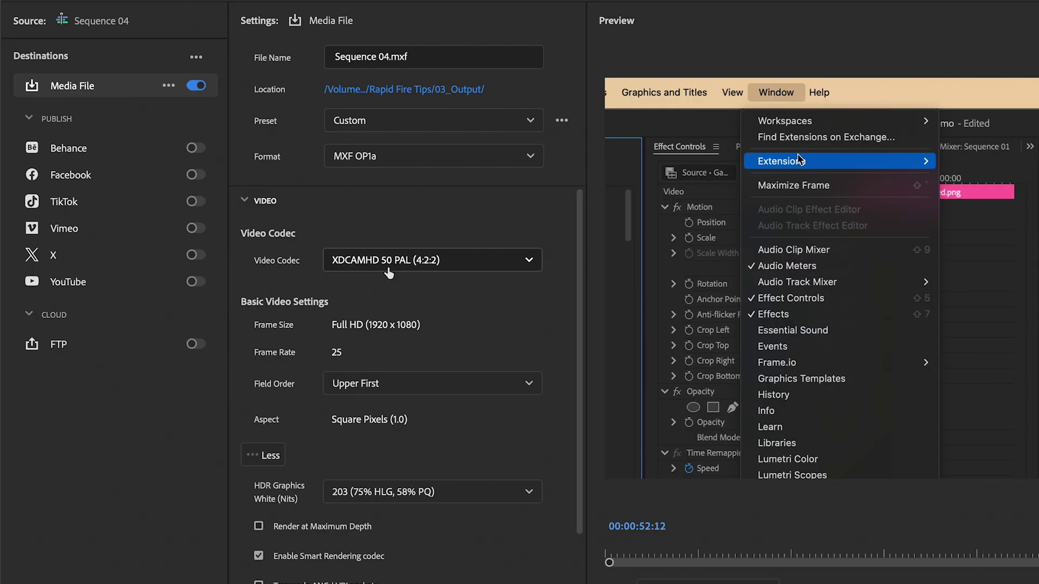
pyautogui.click(389, 263)
pyautogui.scroll(-2, 392, 411)
pyautogui.click(395, 368)
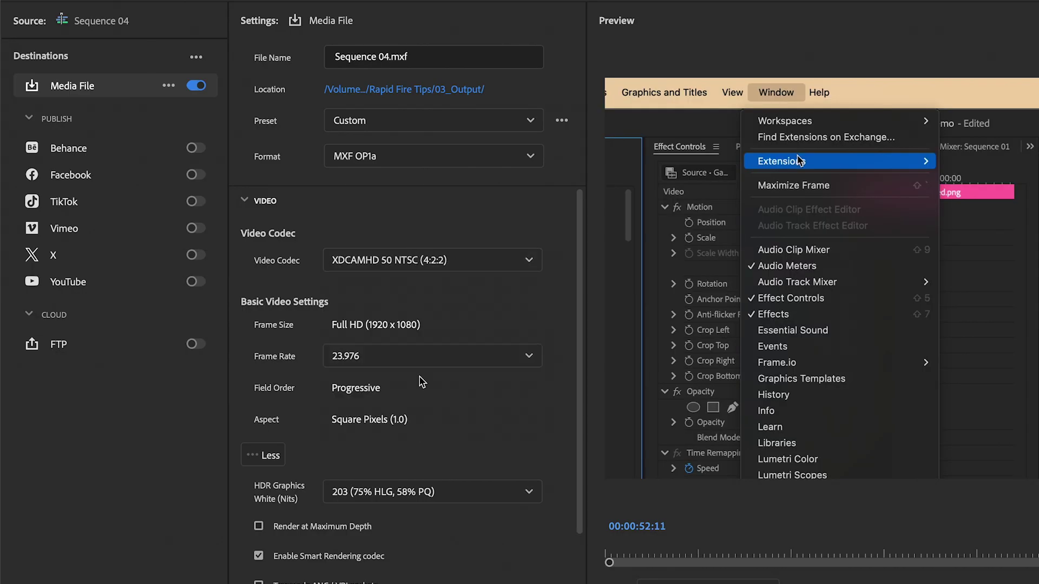
pyautogui.click(421, 362)
pyautogui.click(395, 384)
pyautogui.scroll(-5, 379, 390)
pyautogui.click(335, 402)
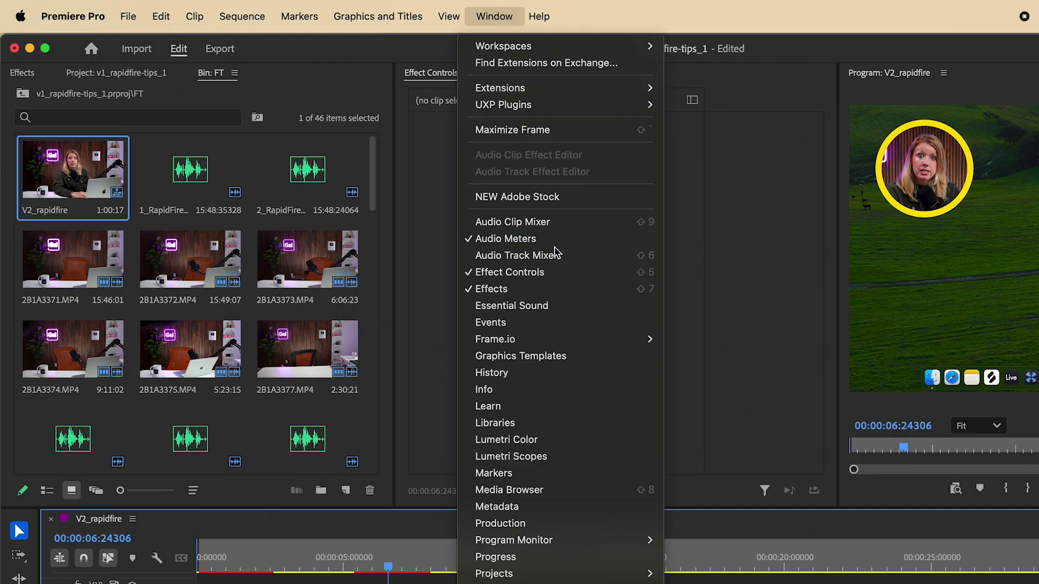
# Bring up the Audio Track Mixer for V2_rapidfire
pyautogui.click(528, 255)
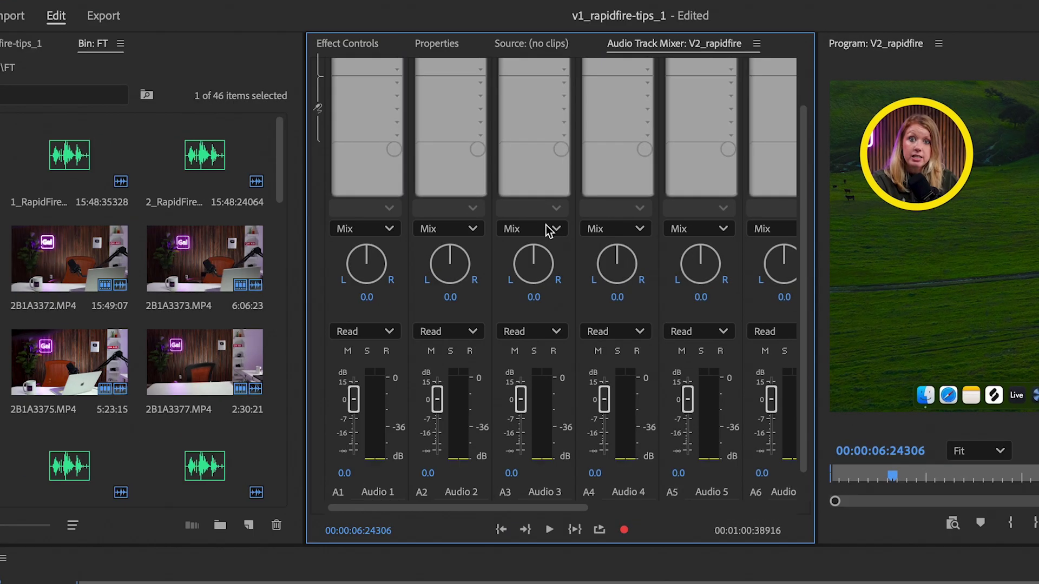
# Insert a Loudness Meter on the Mix track and open its readout showing -17.5 LUFS integrated
pyautogui.hscroll(5, 616, 251)
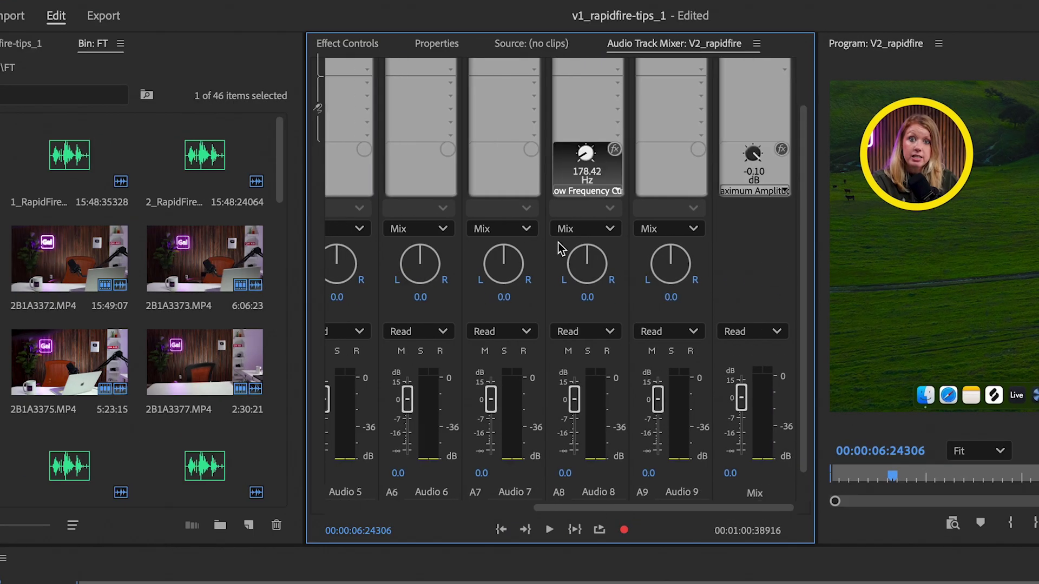
pyautogui.scroll(3, 771, 482)
pyautogui.click(784, 82)
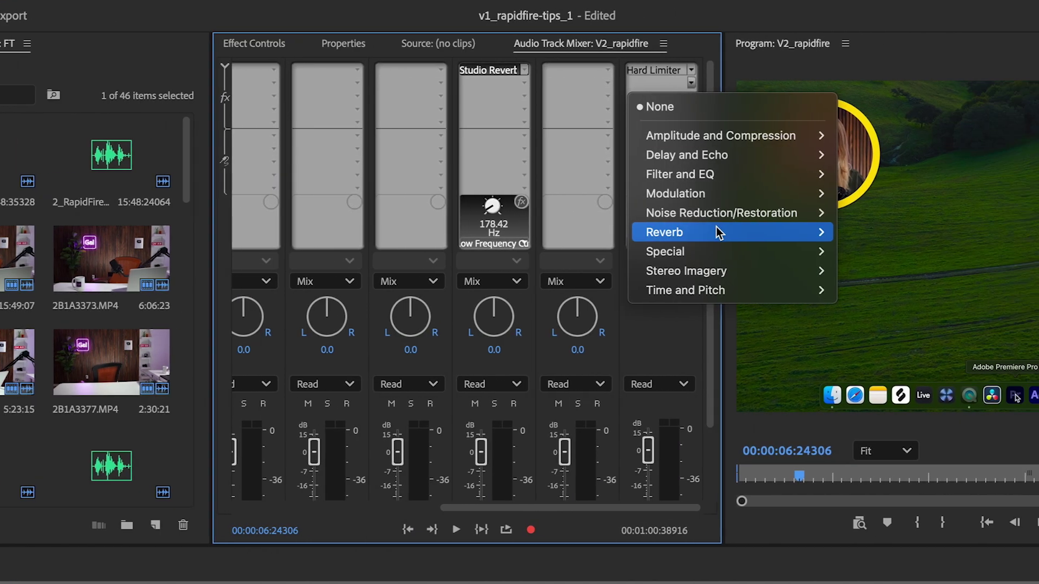
pyautogui.moveTo(805, 253)
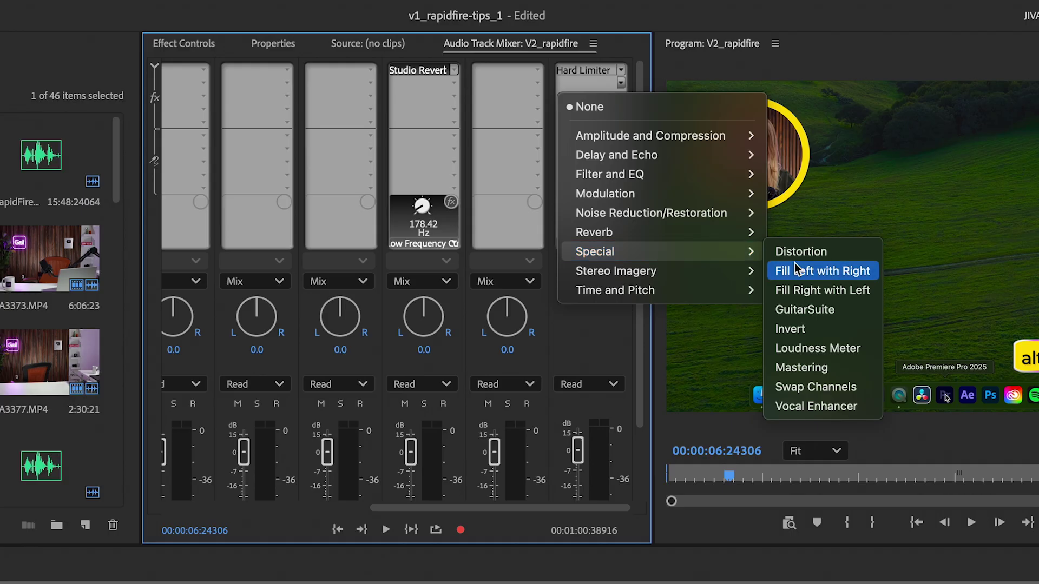
pyautogui.click(802, 348)
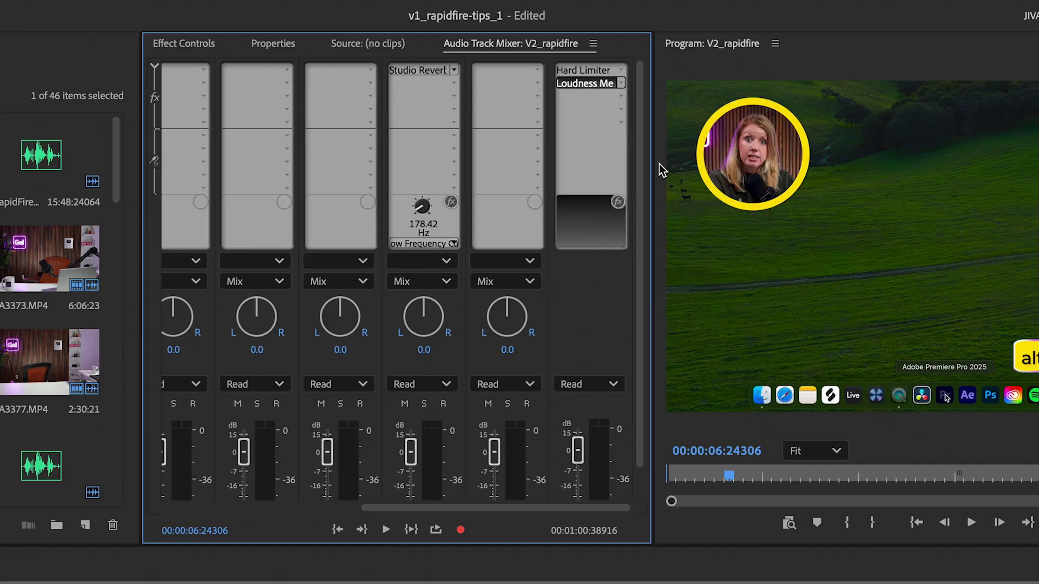
pyautogui.doubleClick(602, 87)
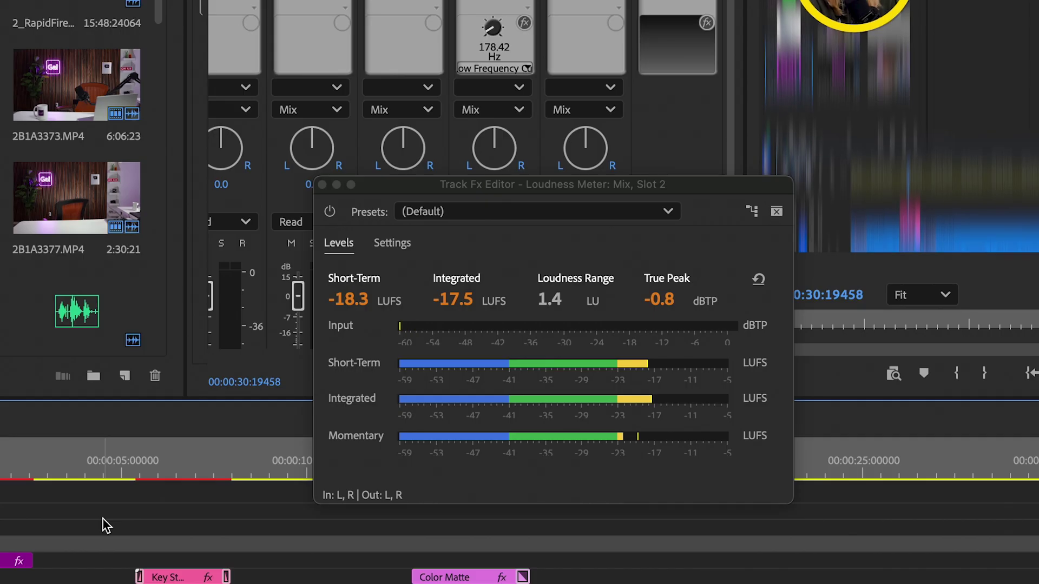
pyautogui.click(452, 297)
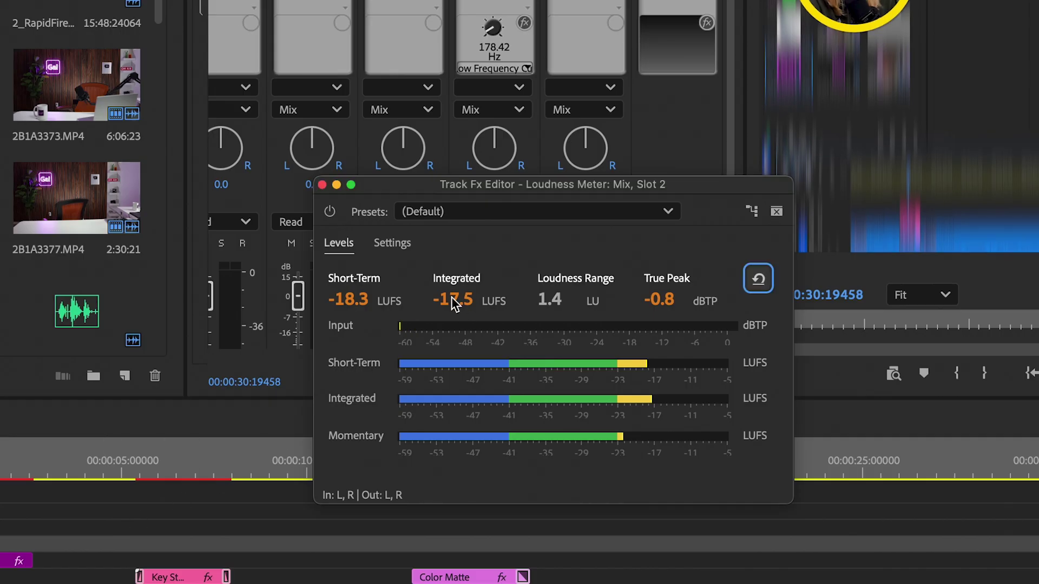
# Close the Loudness Meter window, return to the Audio Track Mixer, and select the A5 music clips
pyautogui.press('super+w')
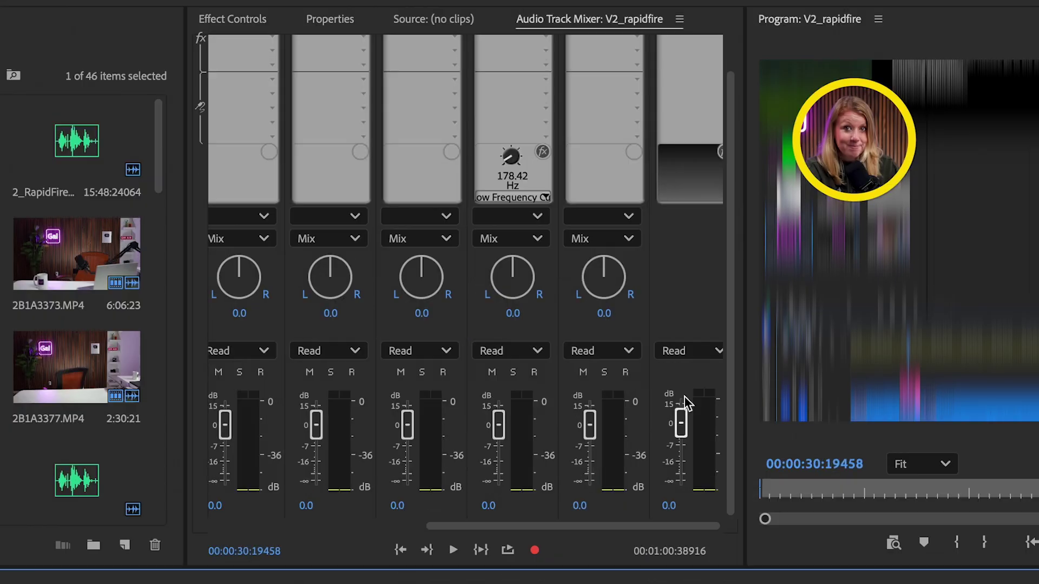
pyautogui.click(681, 257)
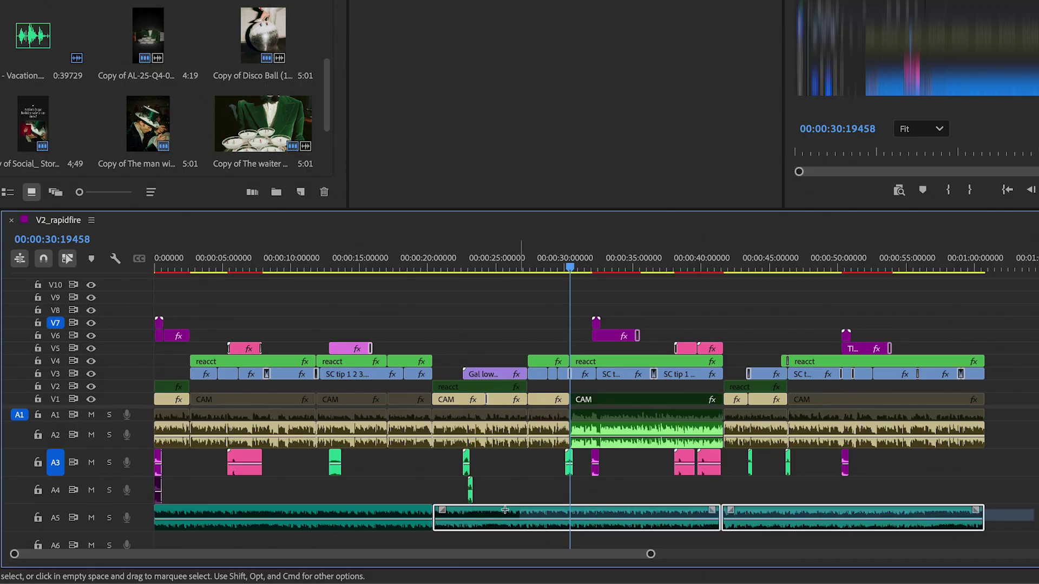
pyautogui.keyDown('shift'); pyautogui.click(379, 524); pyautogui.keyUp('shift')
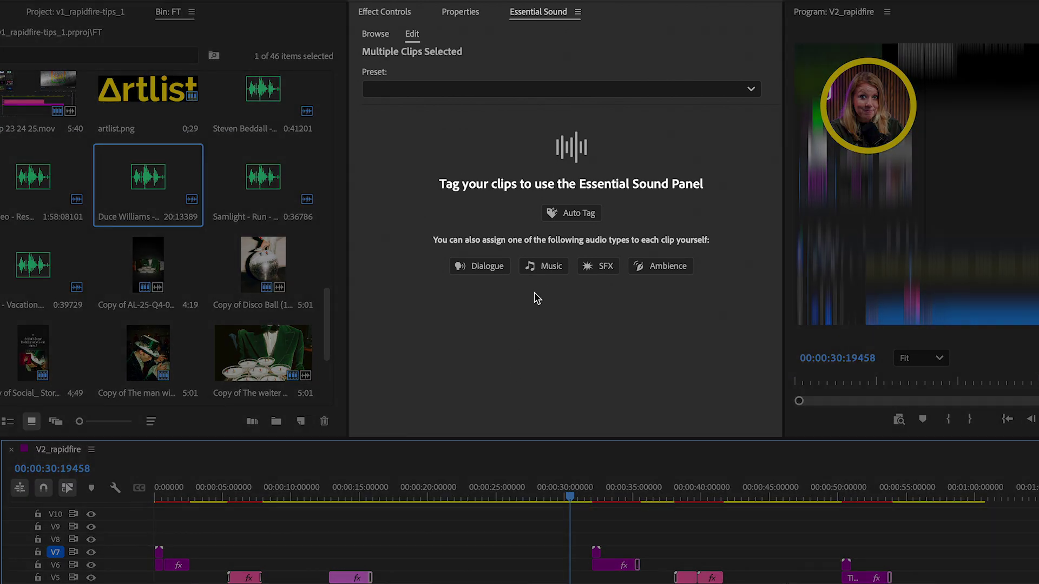
# Tag the selected A5 clips as Music and auto-match their loudness
pyautogui.click(544, 265)
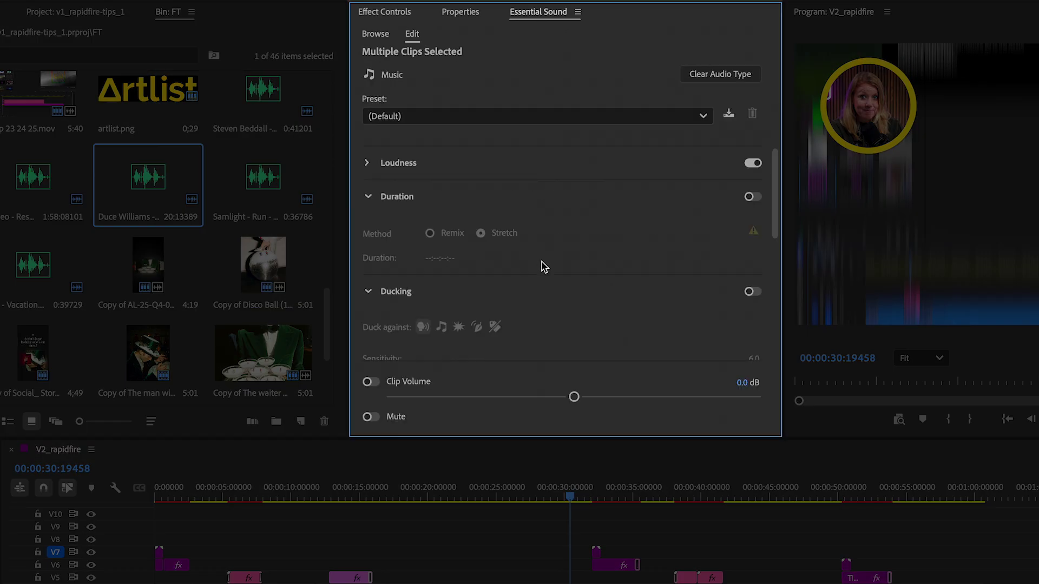
pyautogui.click(465, 174)
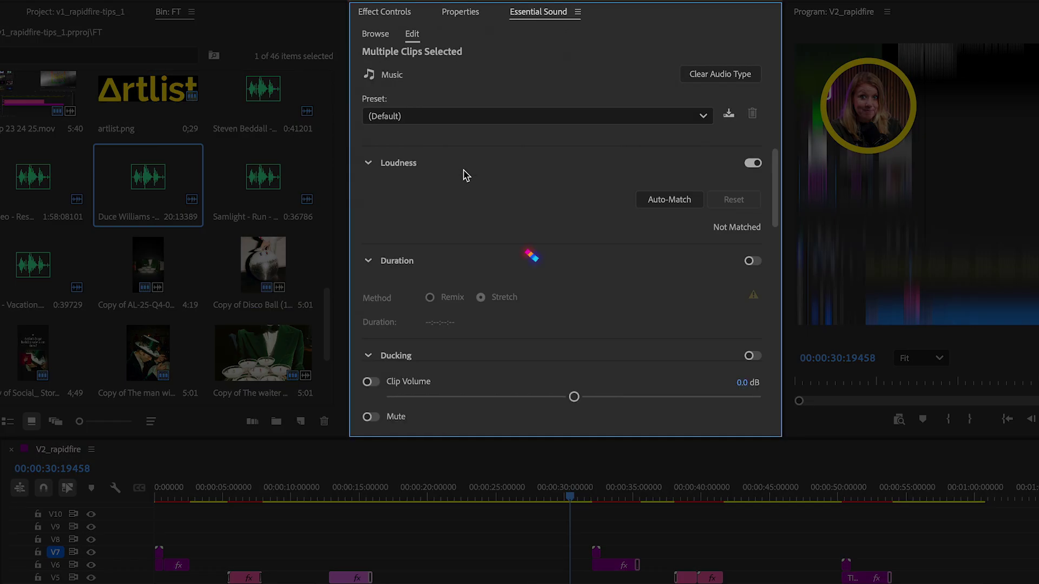
pyautogui.click(658, 200)
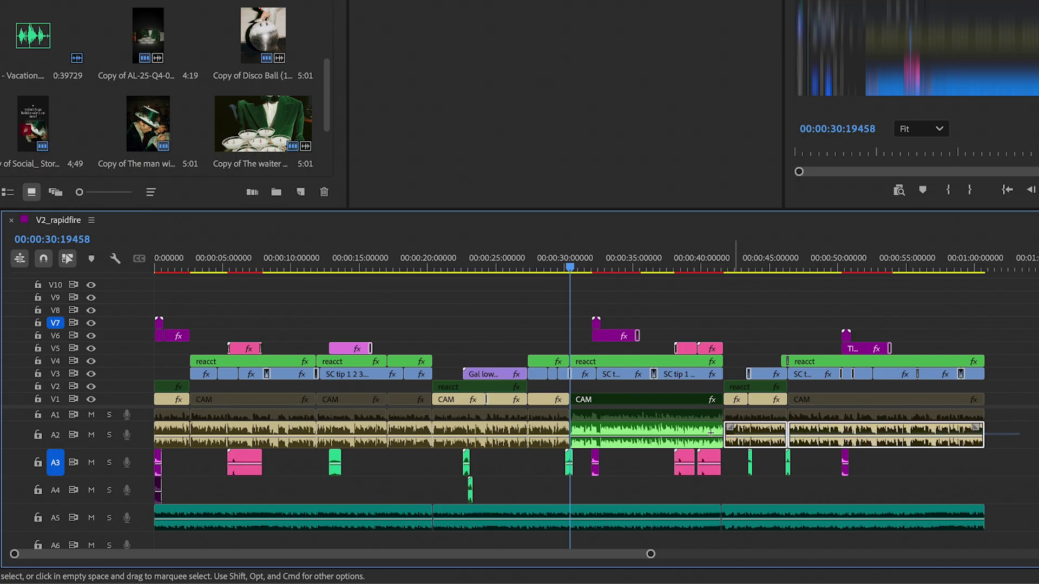
# Select all A2 clips, tag them as Dialogue, and auto-match their loudness
pyautogui.moveTo(711, 433); pyautogui.dragTo(262, 428)
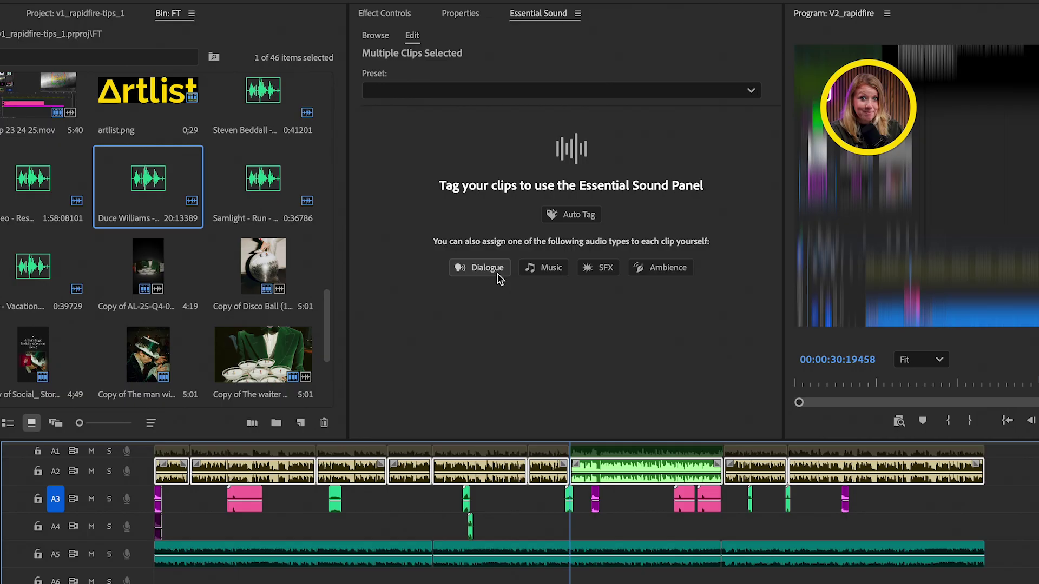
pyautogui.click(497, 276)
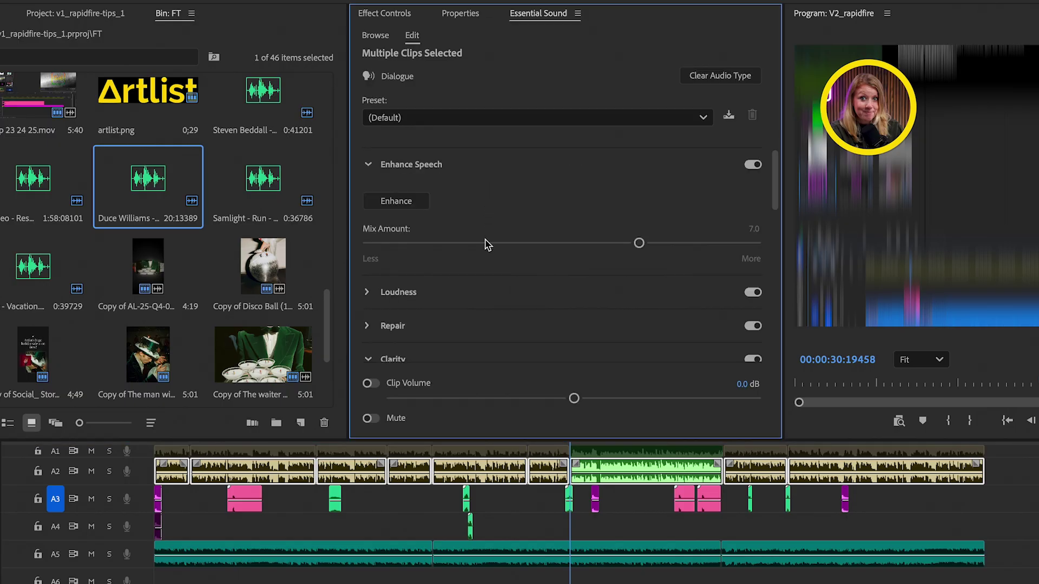
pyautogui.scroll(-1, 470, 294)
pyautogui.click(691, 316)
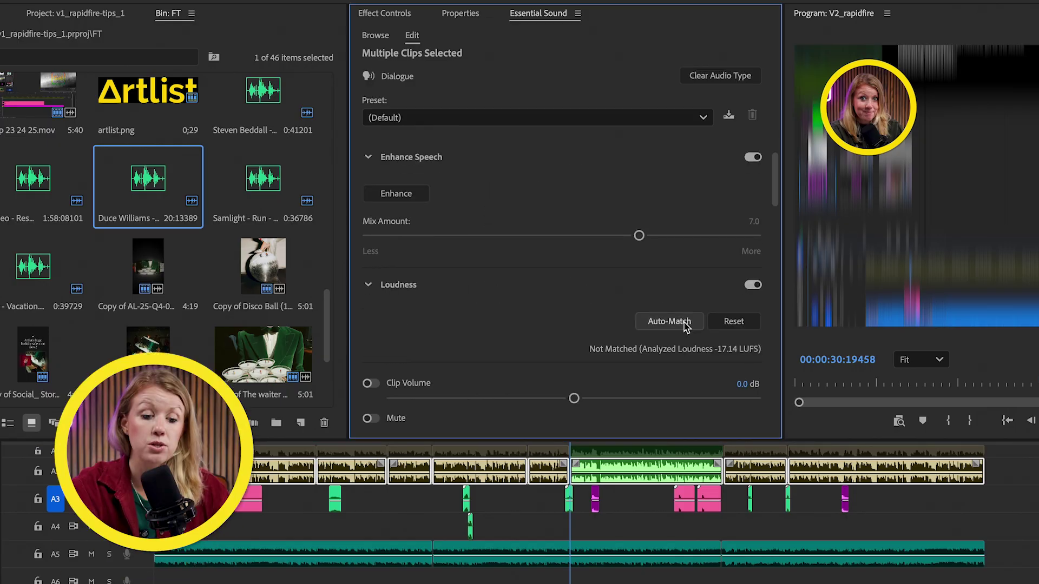